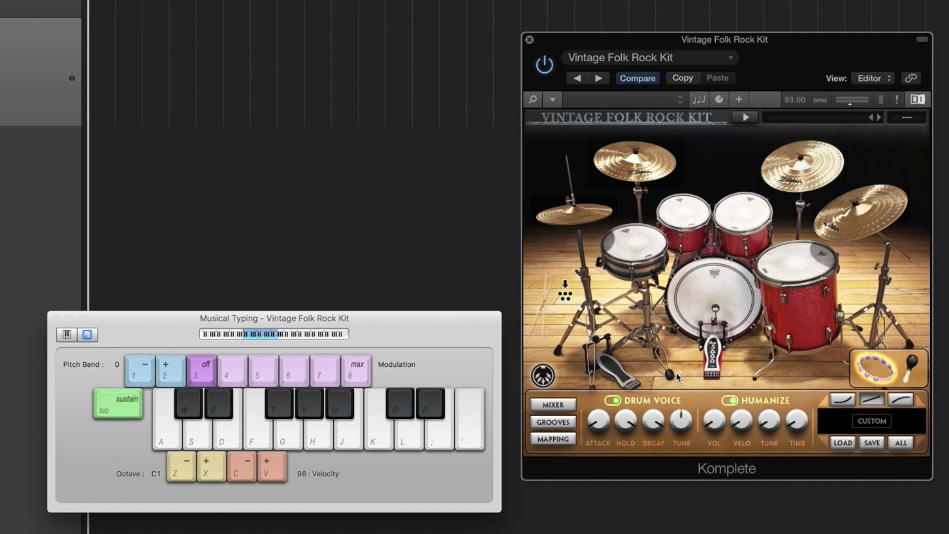
- Audition the kick drum, the snare and the three toms directly on the kit picture
left_click(713, 298)
left_click(639, 244)
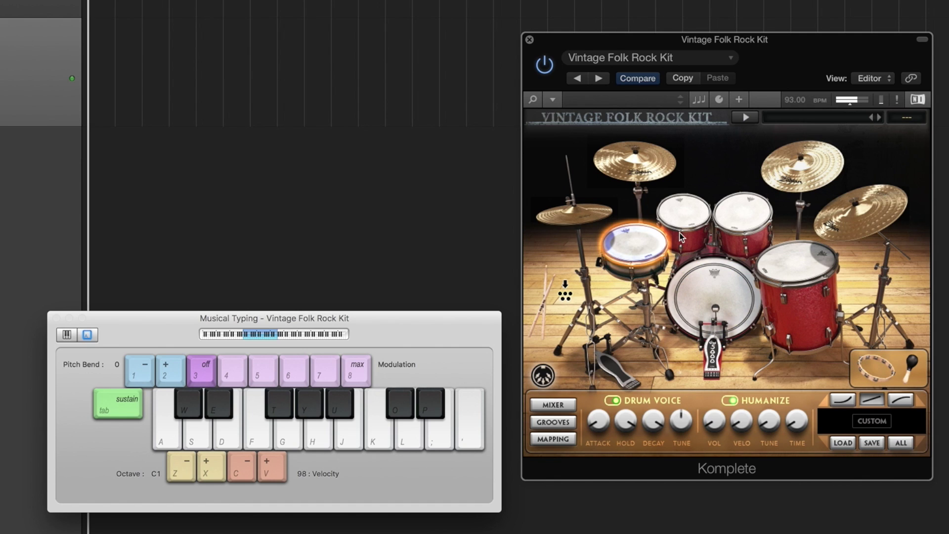
left_click(681, 223)
left_click(741, 221)
left_click(775, 258)
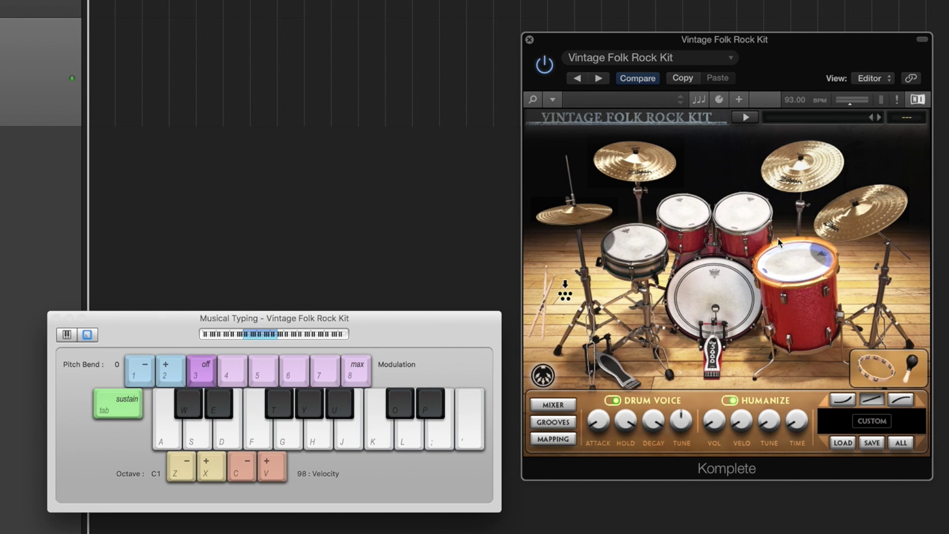
- Play a run of the kit's drum and hi-hat sounds with Musical Typing at octave C1
key("a")
key("s")
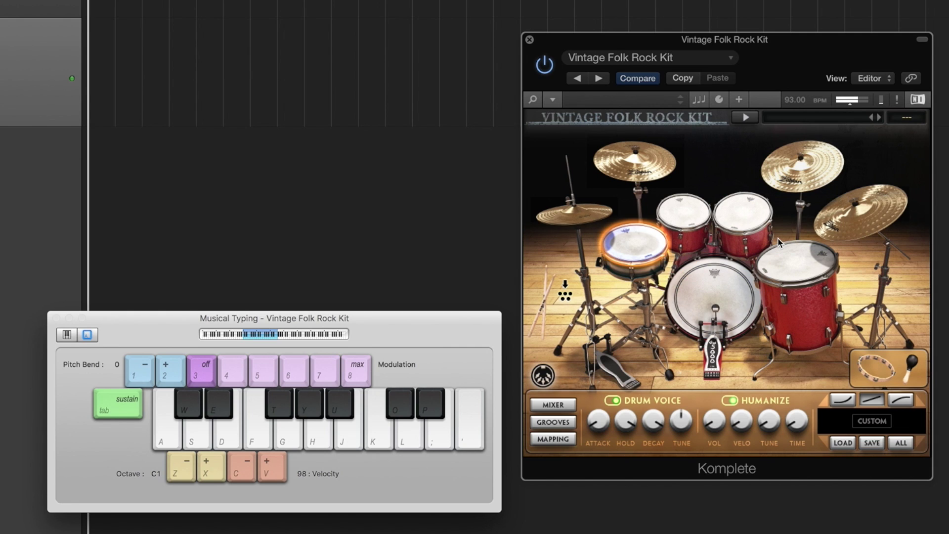
key("g")
key("h")
key("j")
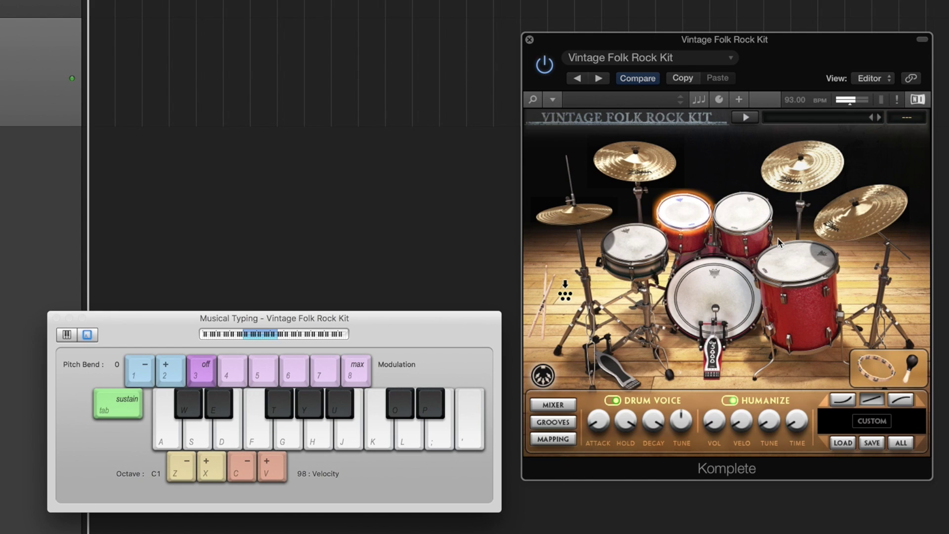
key("t")
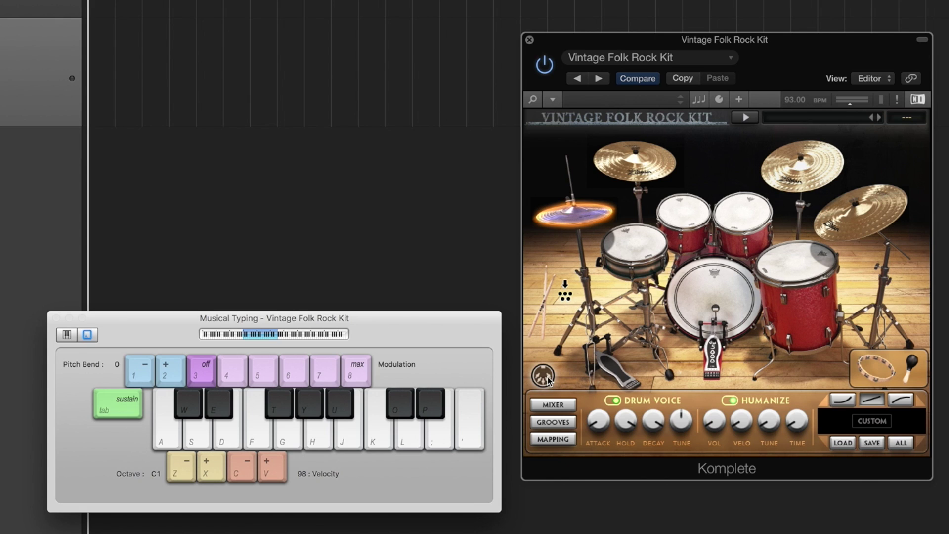
key("a")
key("s")
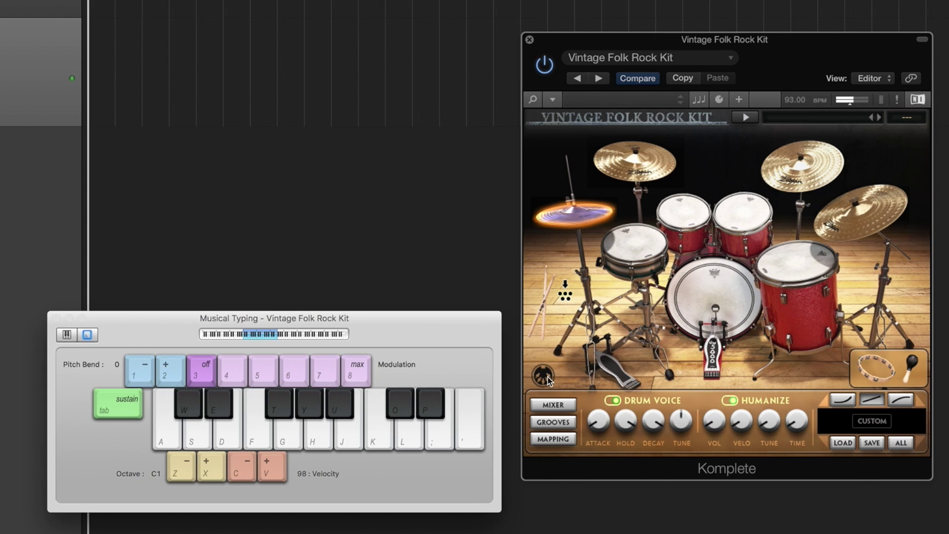
- Audition the kick drum, the snare and the floor tom on the kit picture
left_click(710, 299)
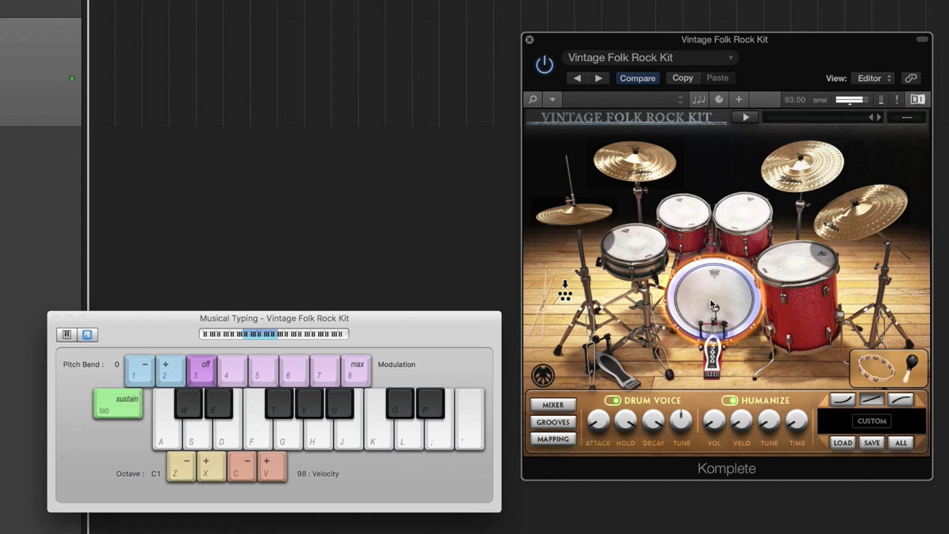
left_click(643, 254)
left_click(789, 268)
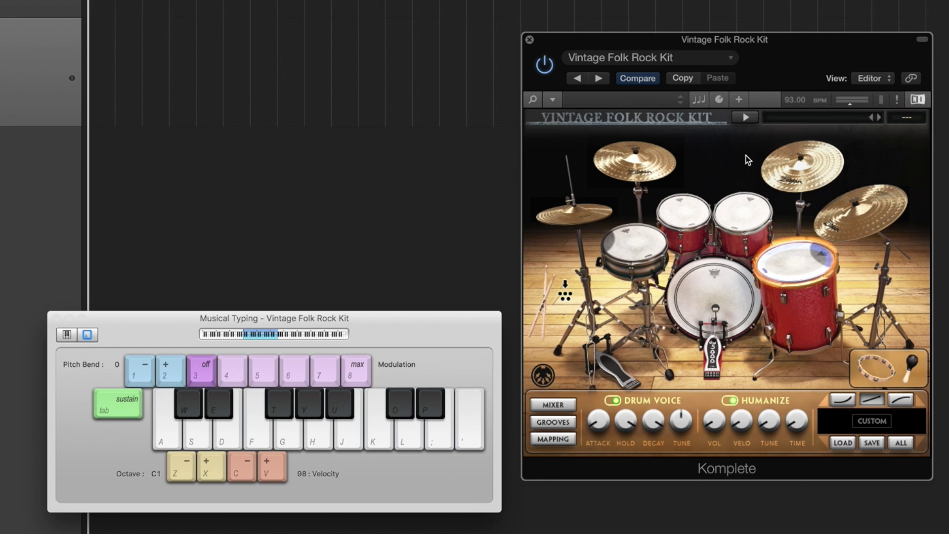
- Open the groove library at Disco, 4-4, 115 bpm and play Hat Loop 03
left_click(746, 117)
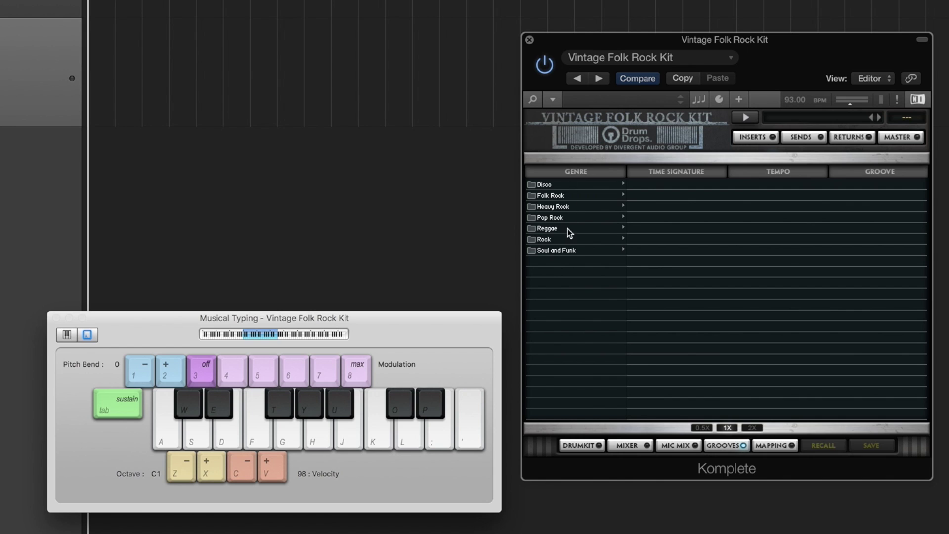
left_click(567, 186)
left_click(652, 183)
left_click(763, 184)
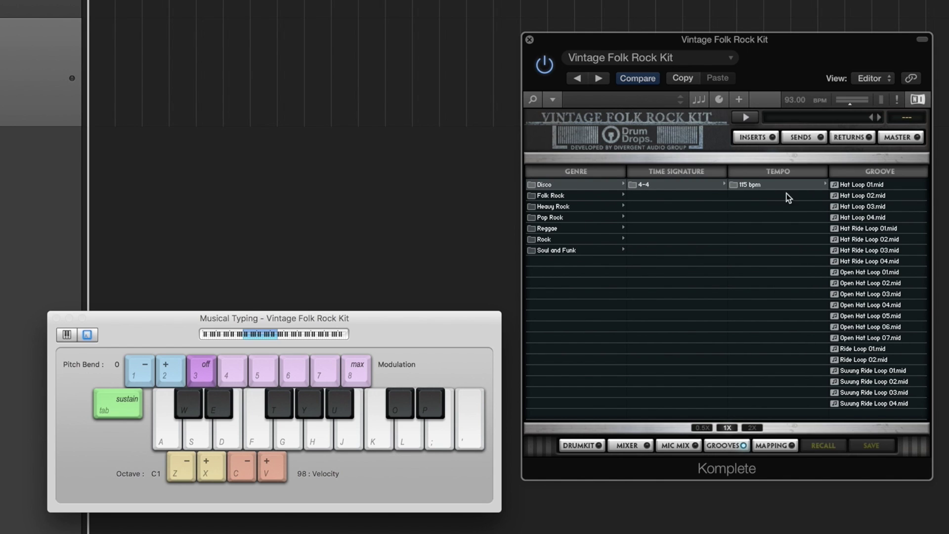
left_click(877, 208)
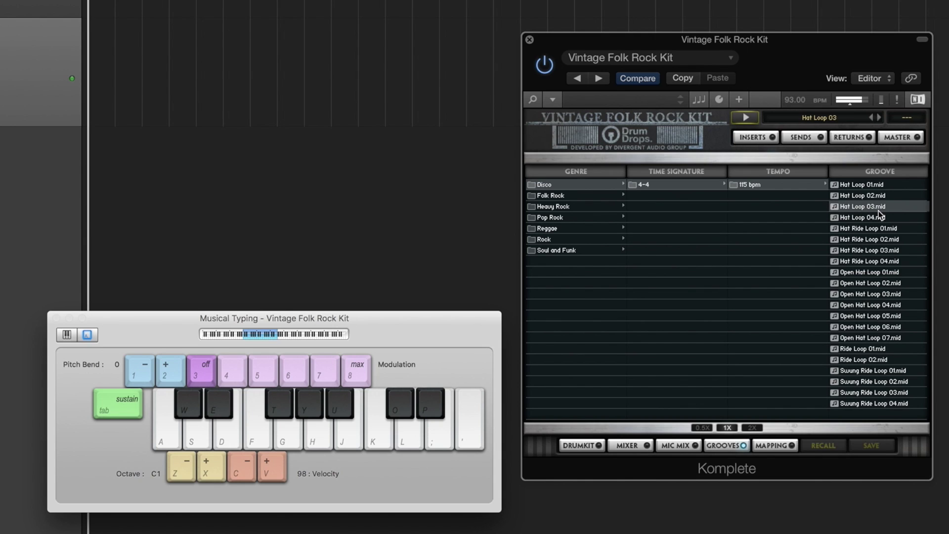
- Audition the grooves Open Hat Loop 02, Hat Ride Loop 03, Hat Ride Loop 04 and Open Hat Loop 01
left_click(878, 283)
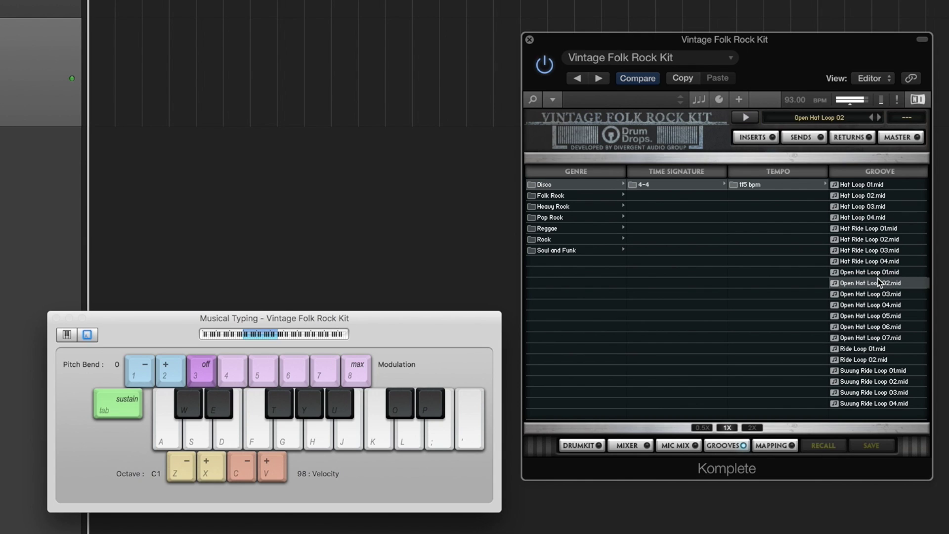
left_click(877, 251)
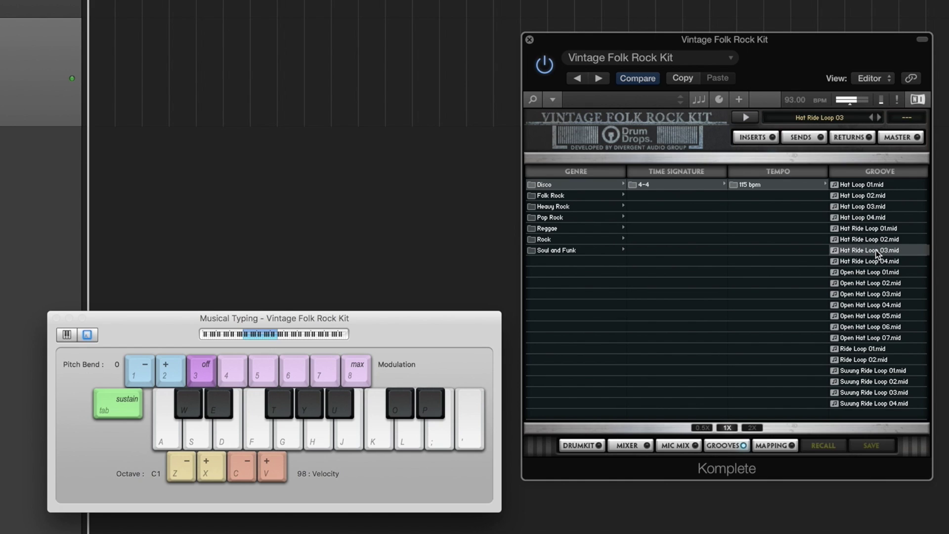
left_click(879, 120)
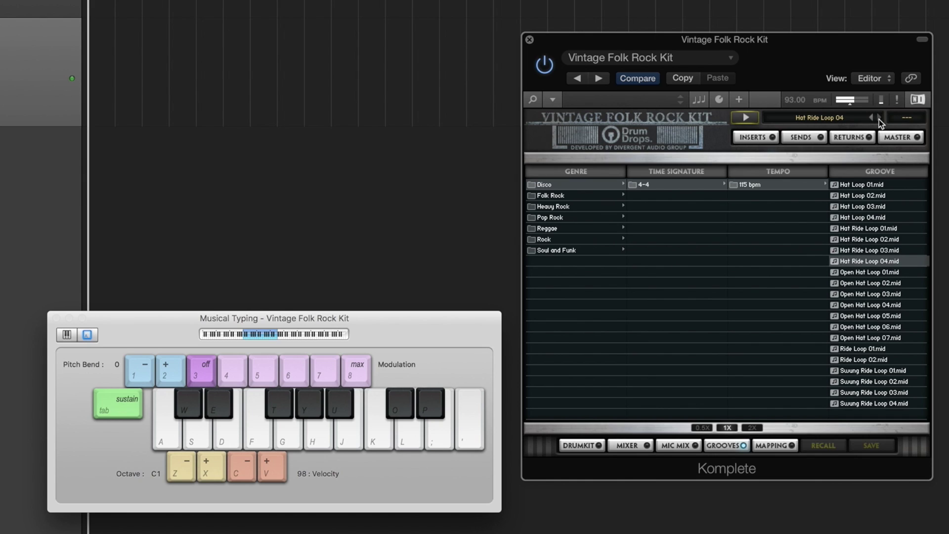
left_click(878, 119)
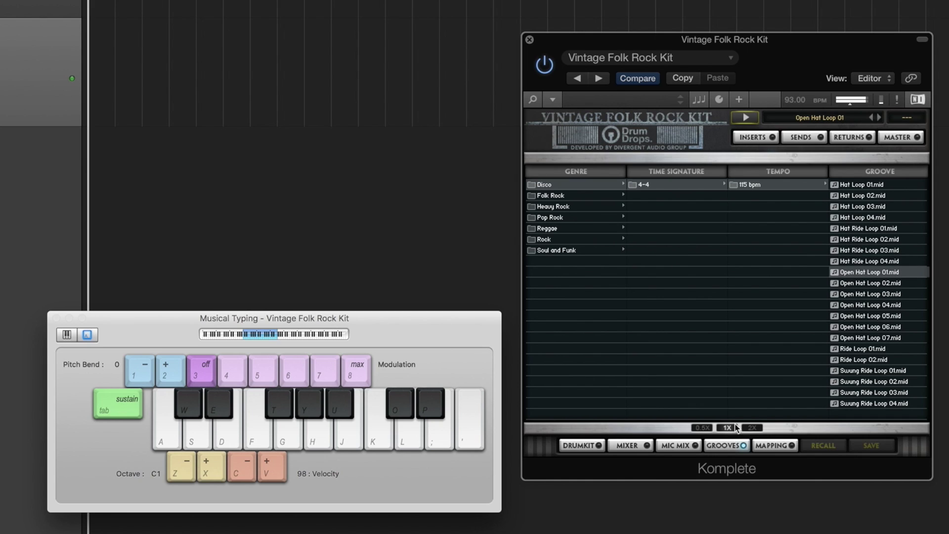
- Try the groove at 0.5X speed, restore it to 1X and play Hat Loop 03
left_click(702, 429)
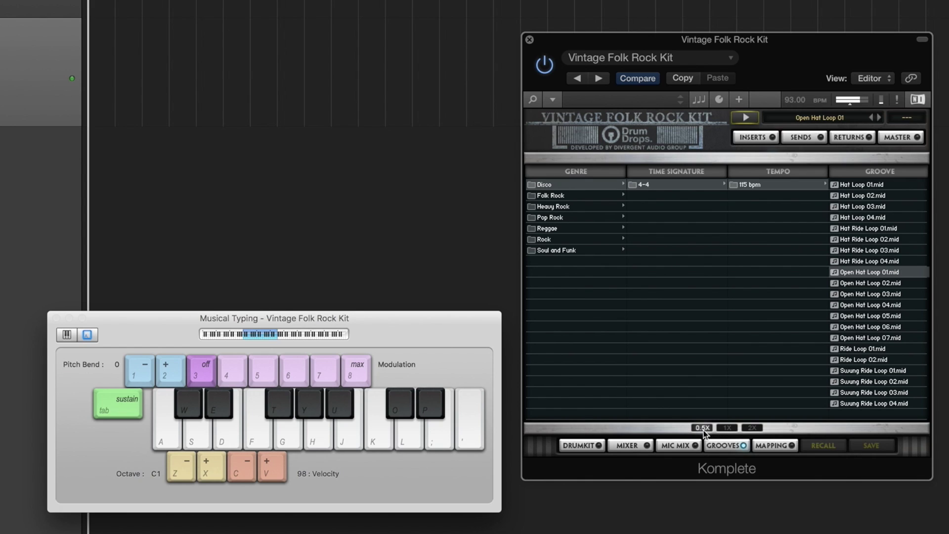
left_click(728, 428)
left_click(862, 207)
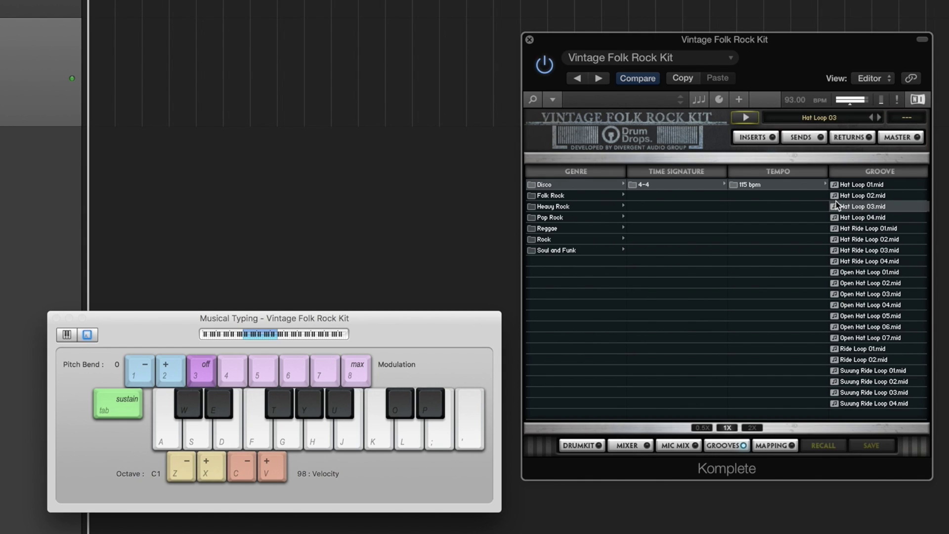
- Return to the drum kit view and switch the striking tool to Hotrds, followed by Brushes, while the groove plays
left_click(583, 447)
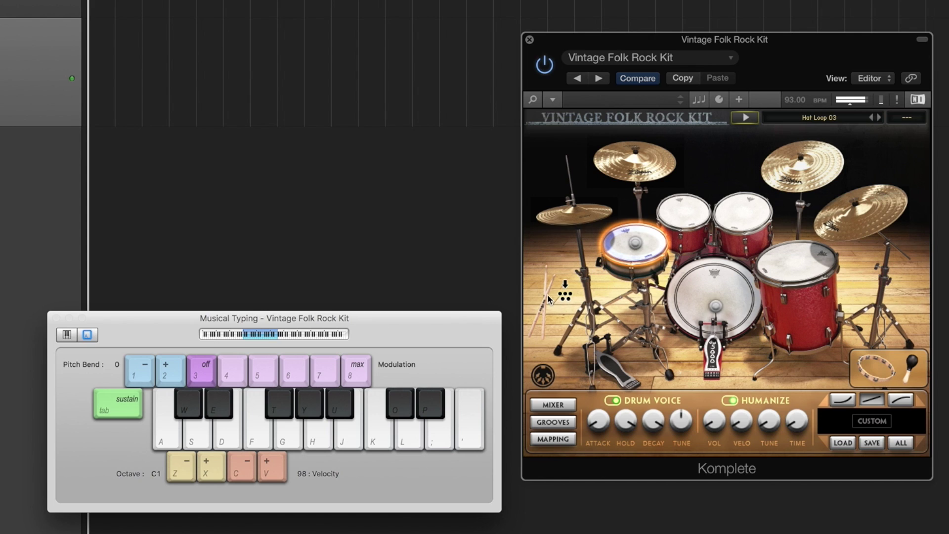
left_click(546, 321)
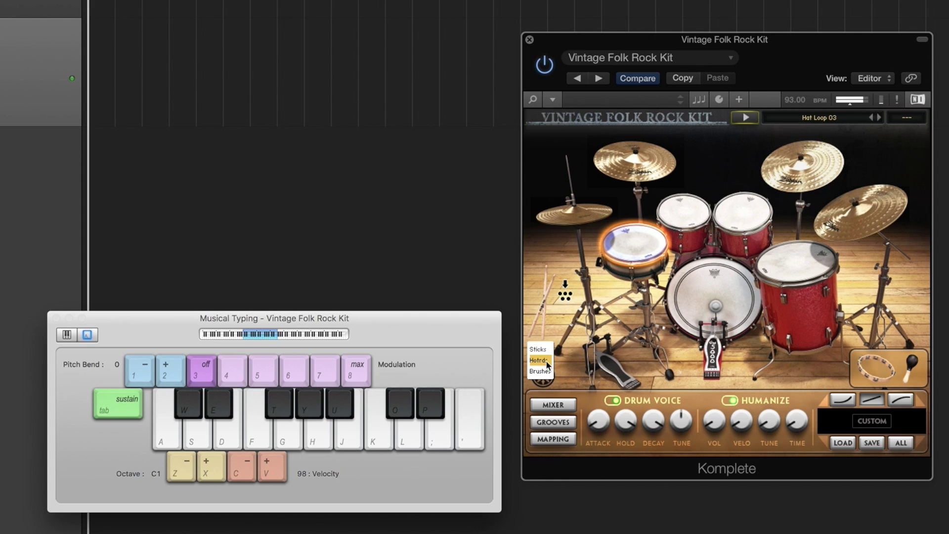
left_click(539, 360)
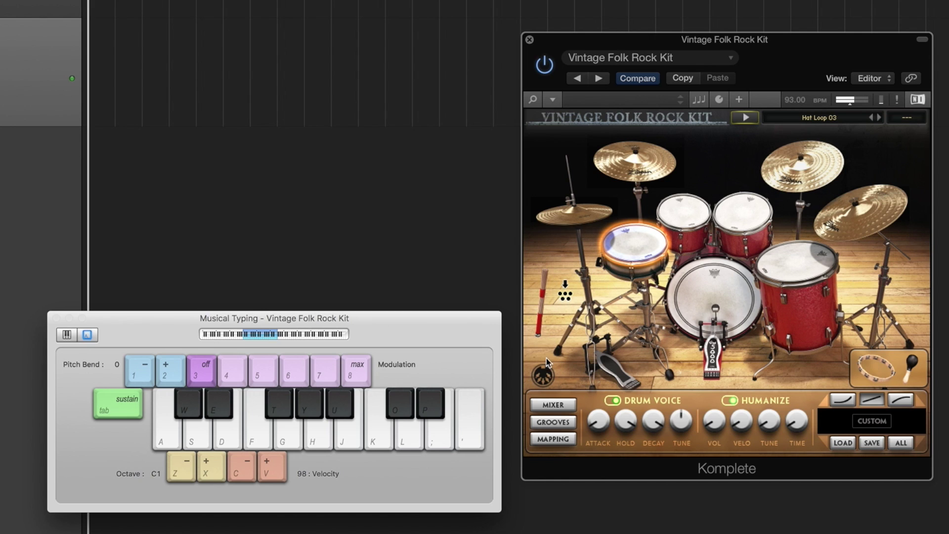
left_click(543, 298)
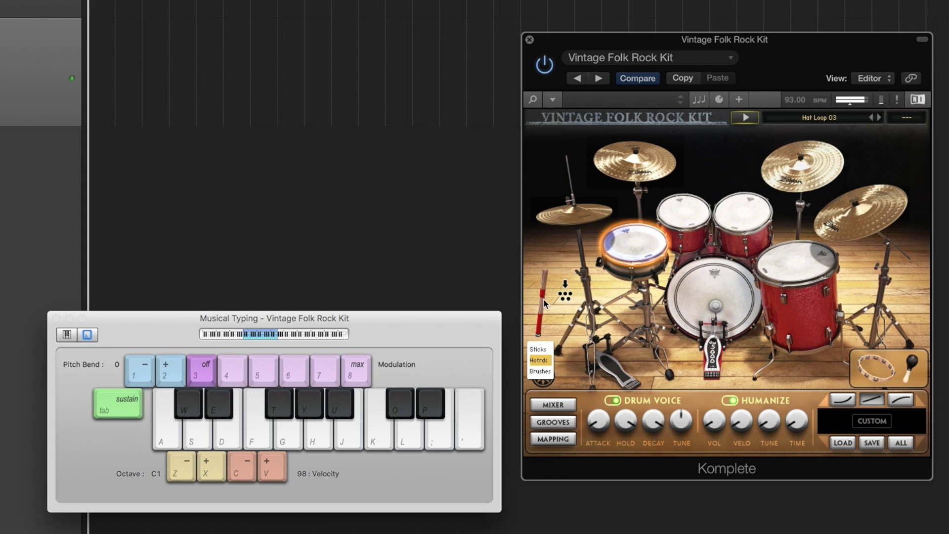
left_click(544, 371)
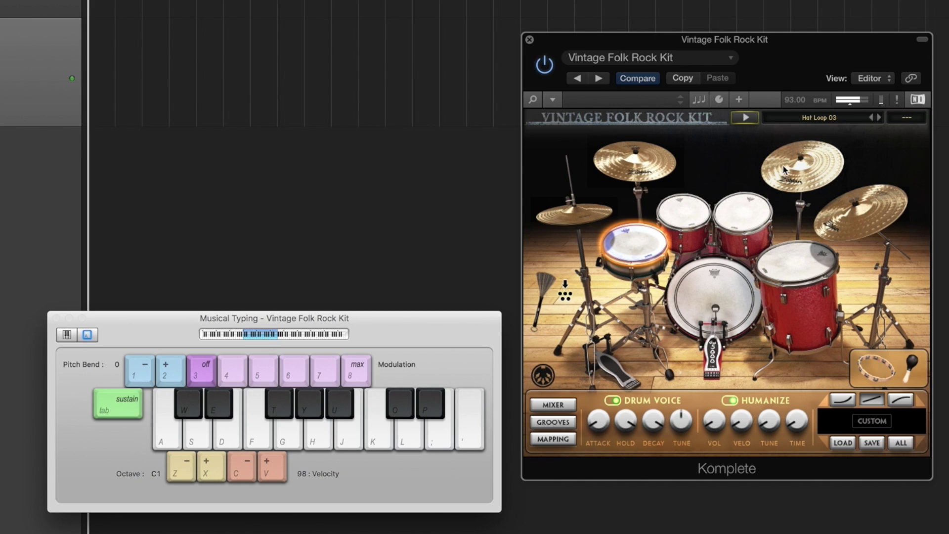
- Advance the playing groove to Hat Ride Loop 01 and set the striking tool to Sticks
left_click(880, 118)
left_click(879, 118)
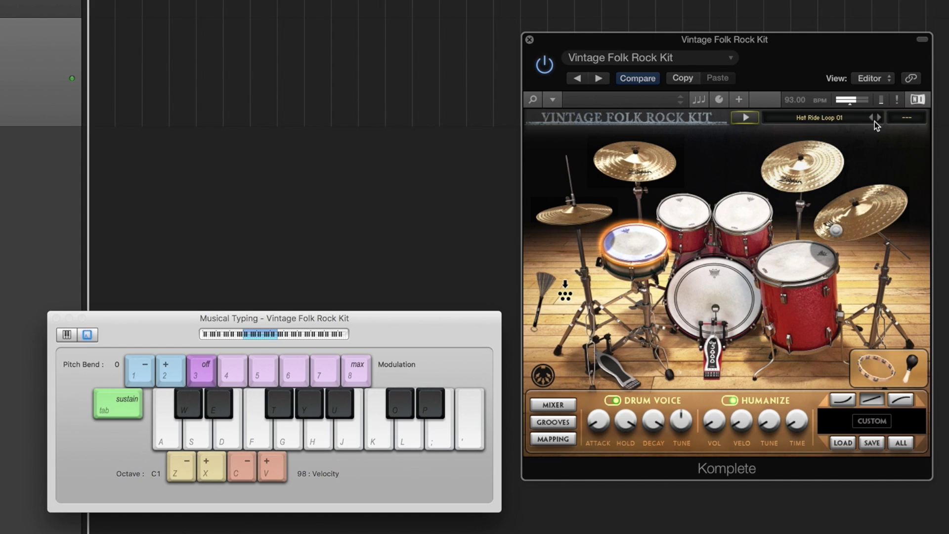
left_click(542, 299)
left_click(537, 350)
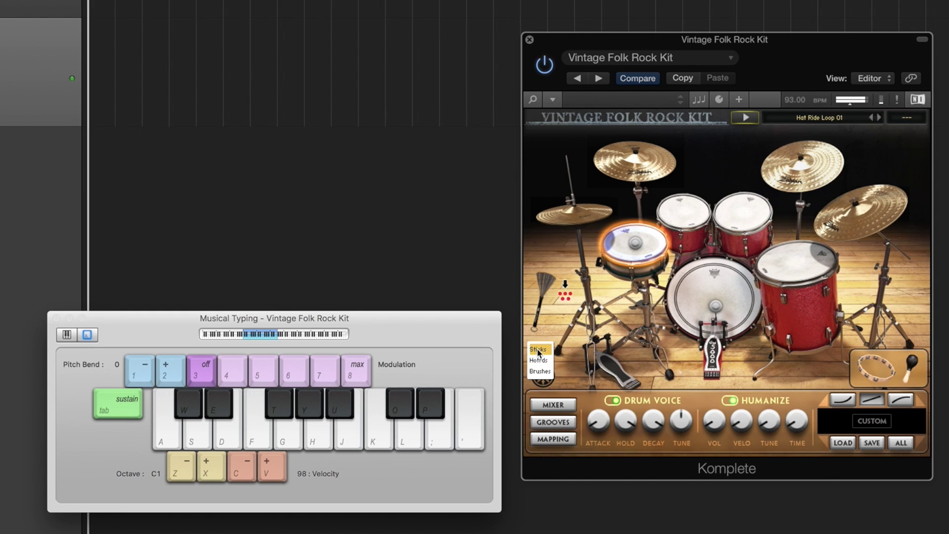
left_click(538, 350)
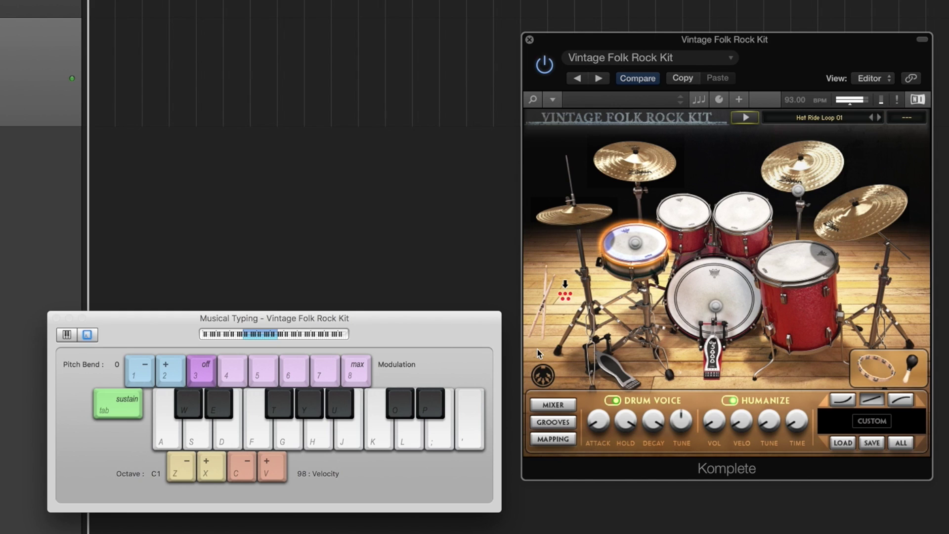
- Compare the groove played with Hotrds and Brushes, ending back on Sticks
left_click(543, 301)
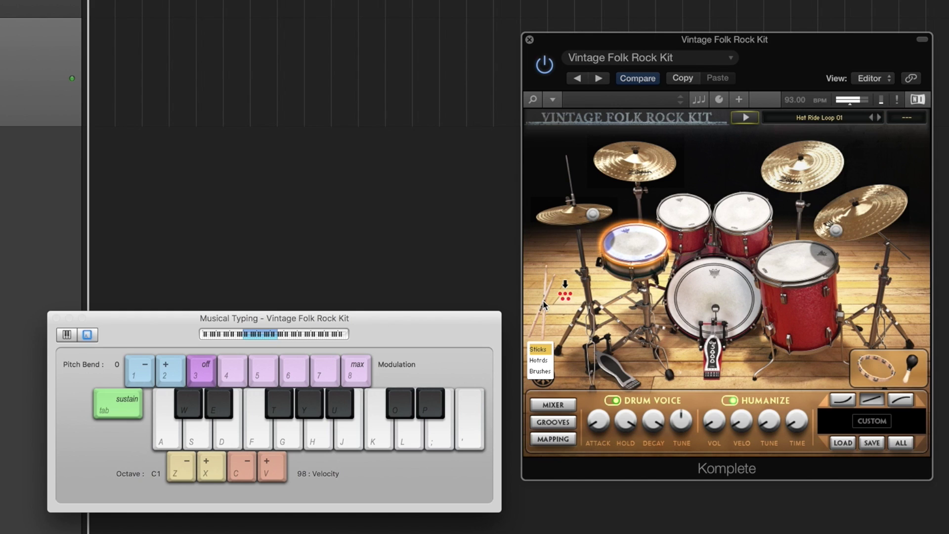
left_click(543, 366)
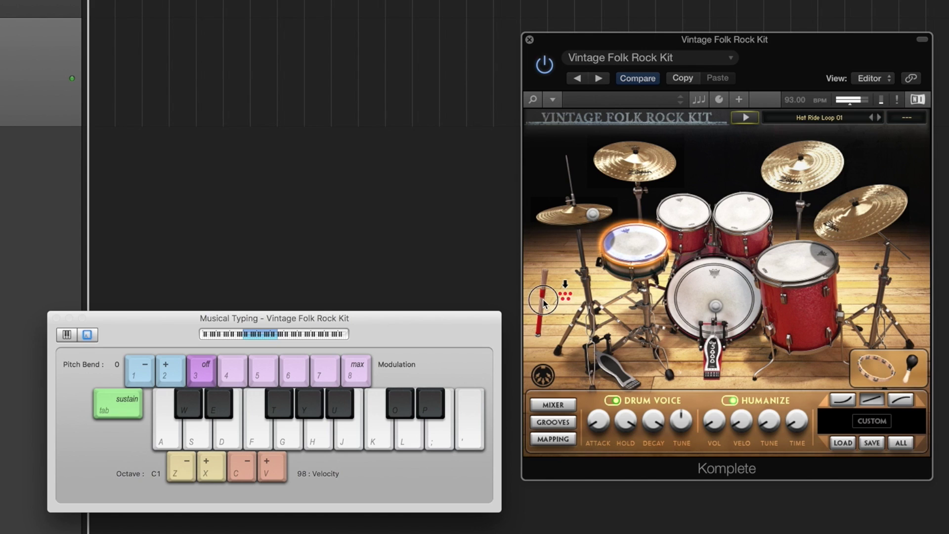
left_click(543, 372)
left_click(542, 370)
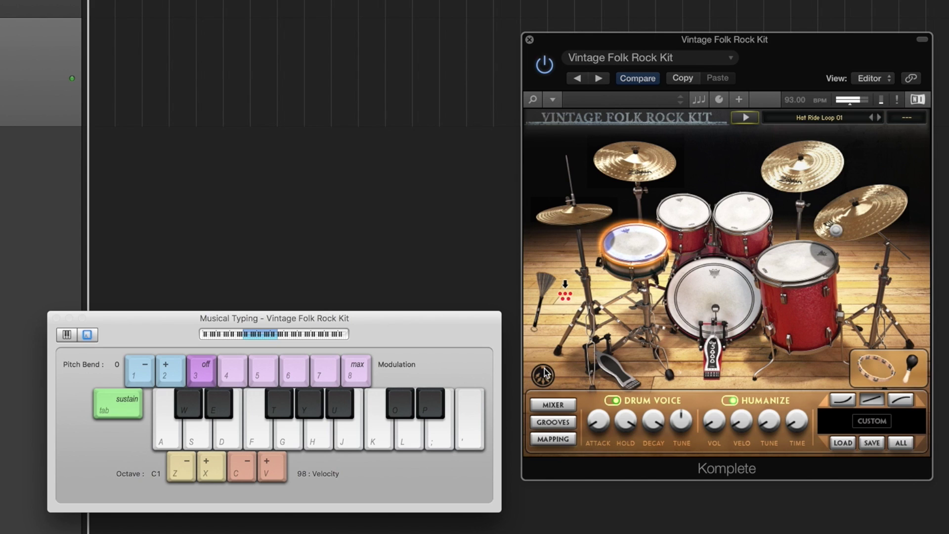
left_click(542, 293)
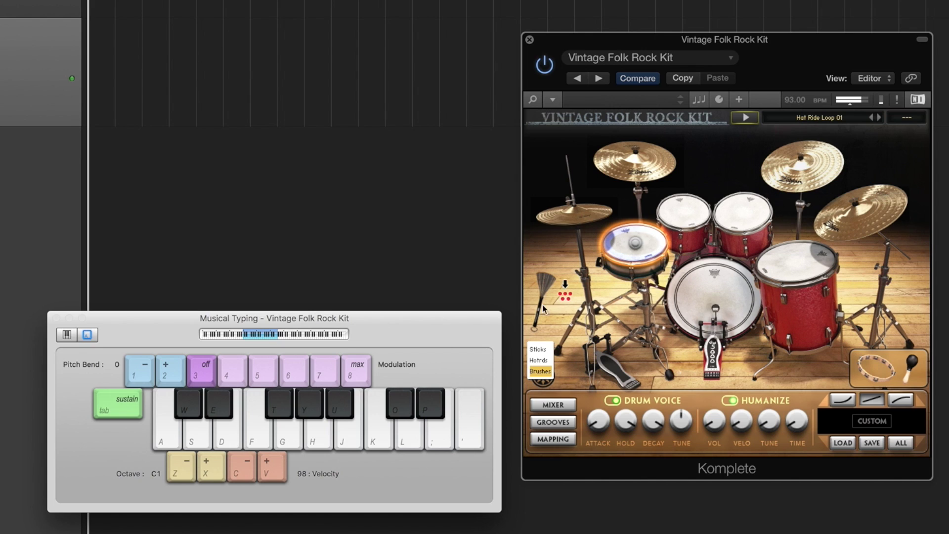
left_click(546, 349)
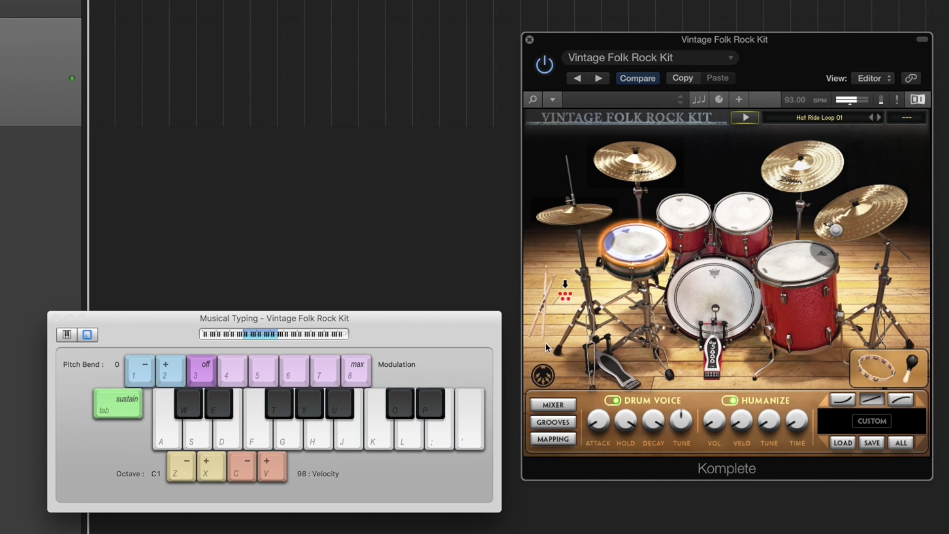
- Stop the groove and audition the snare, kick drum and three toms
left_click(746, 118)
left_click(645, 245)
left_click(713, 308)
left_click(646, 239)
left_click(705, 220)
left_click(741, 213)
left_click(802, 267)
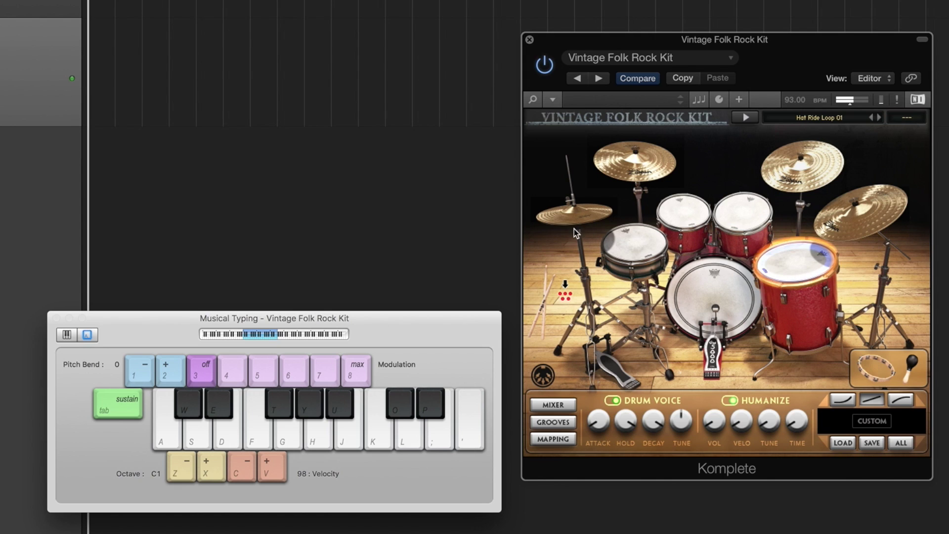
- Audition the hi-hat, the three large cymbals, the tambourine and the shaker
left_click(576, 220)
left_click(633, 165)
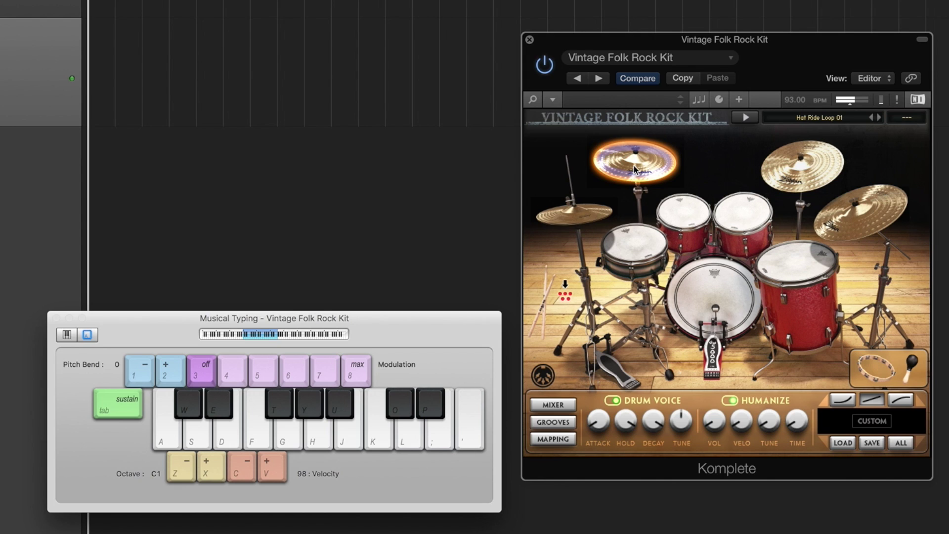
left_click(790, 167)
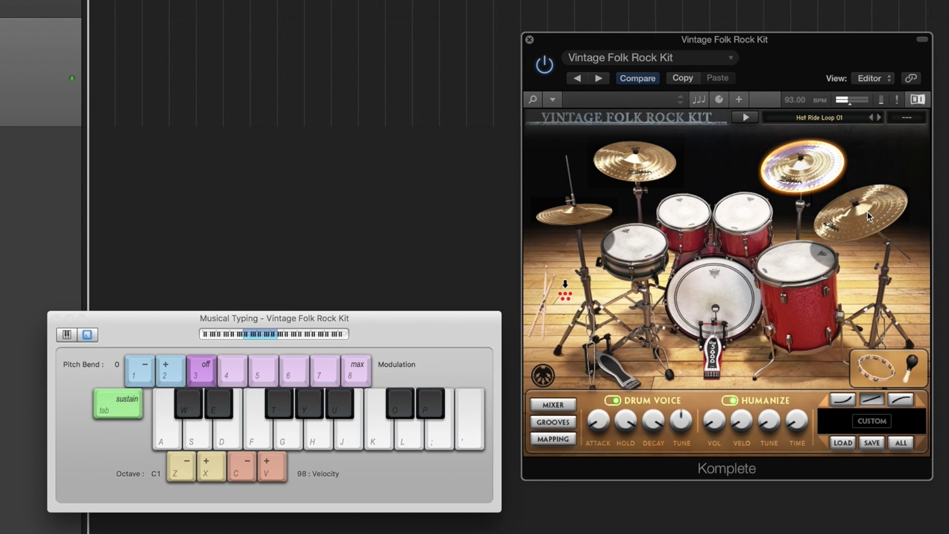
left_click(867, 212)
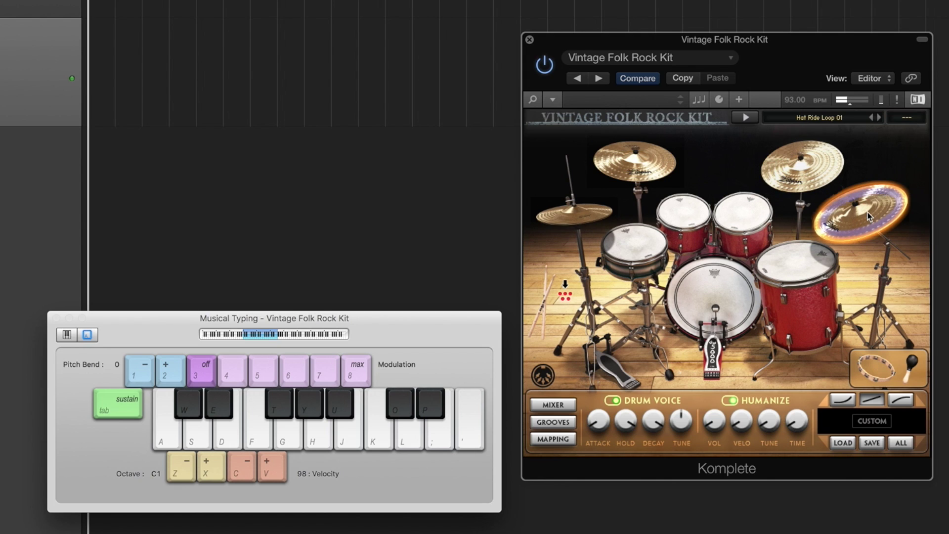
left_click(872, 364)
left_click(912, 367)
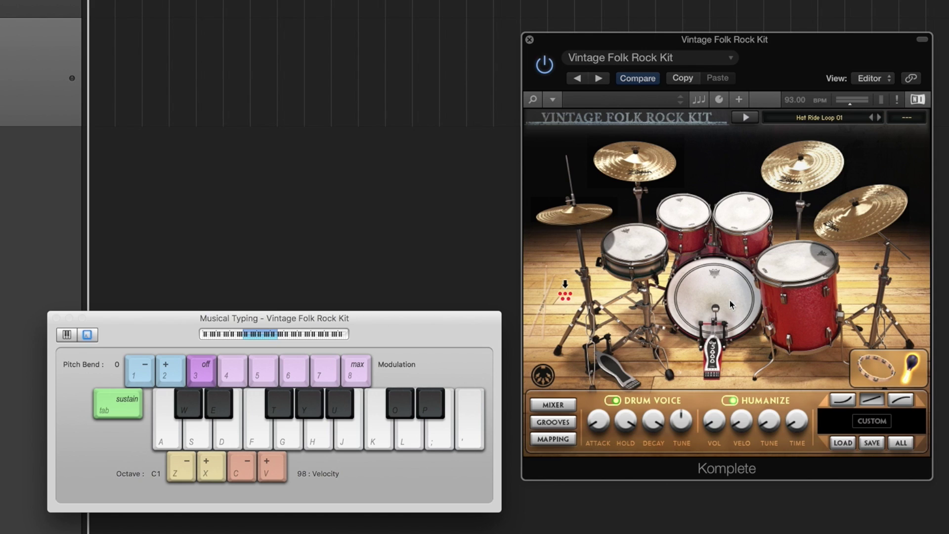
- Switch the snare's Drum Voice off and back on, and select the kick drum
left_click(715, 291)
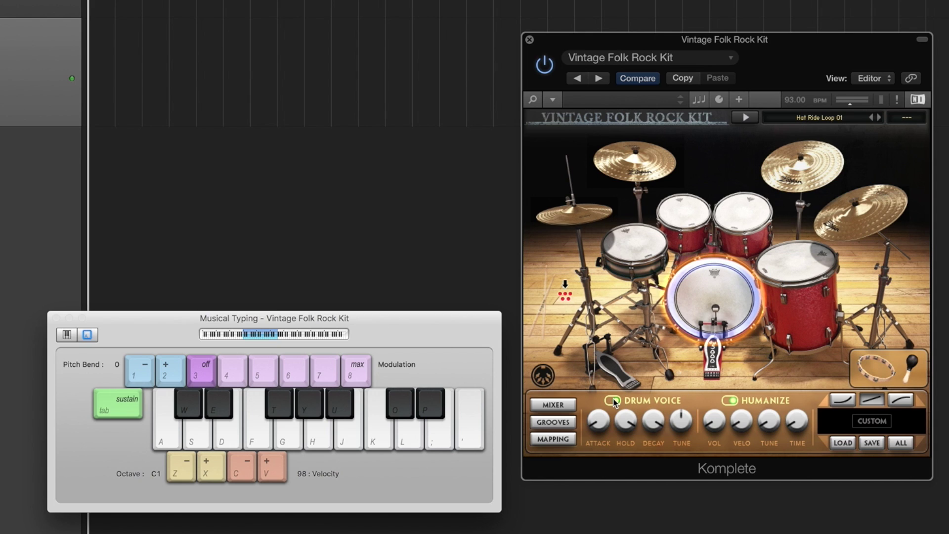
key("s")
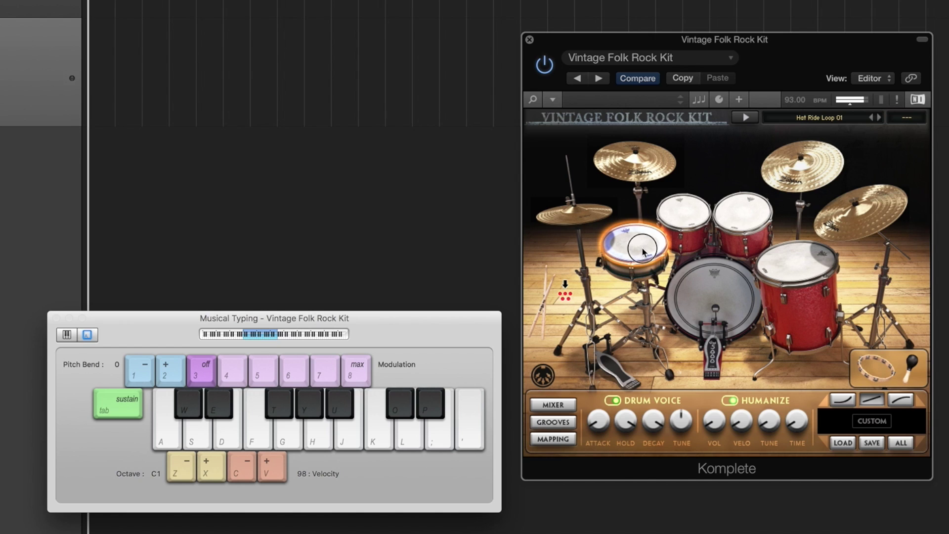
left_click(613, 401)
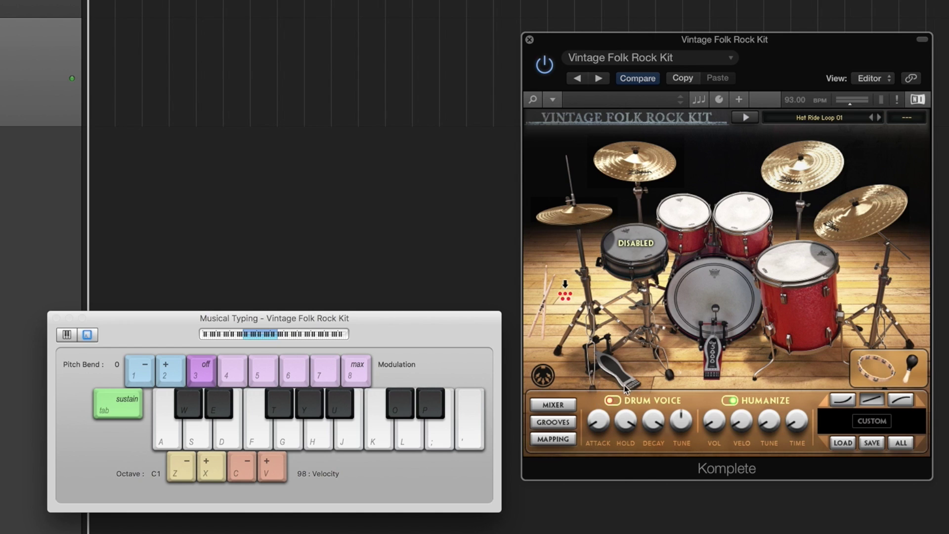
left_click(694, 326)
left_click(613, 400)
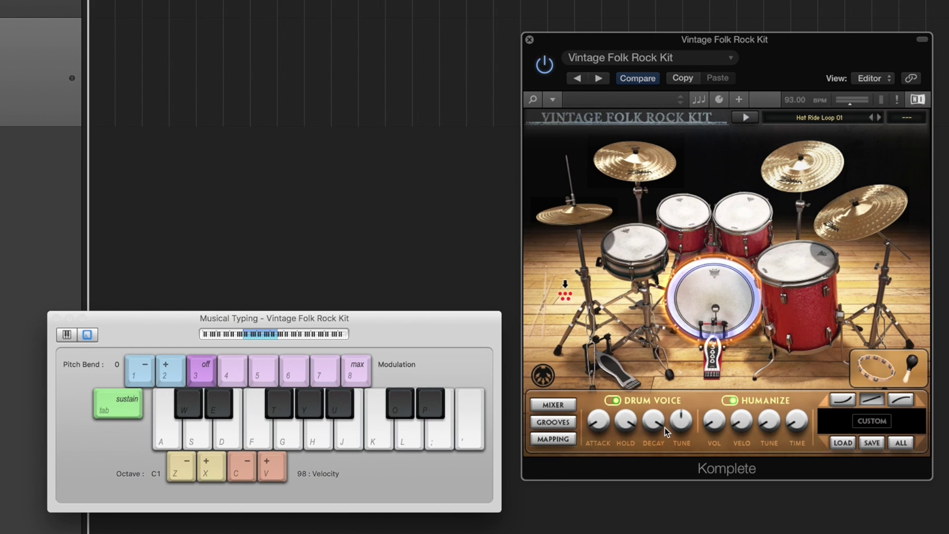
- Play the kick drum repeatedly to hear its drum voice and attack
key("a")
key("a")
key("a")
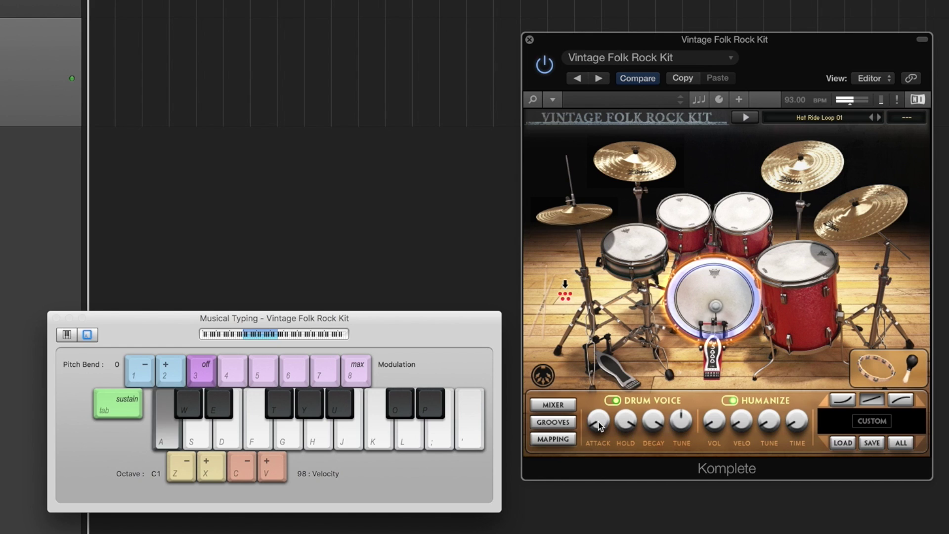
mouse_move(599, 421)
key("a")
key("a")
key("a")
key("a")
key("a")
key("a")
key("a")
- Shorten the kick drum's hold and set its decay to 182.9 ms while auditioning it
mouse_move(656, 431)
key("a")
key("a")
key("a")
left_click_drag(656, 431, 664, 466)
key("a")
key("a")
key("a")
key("a")
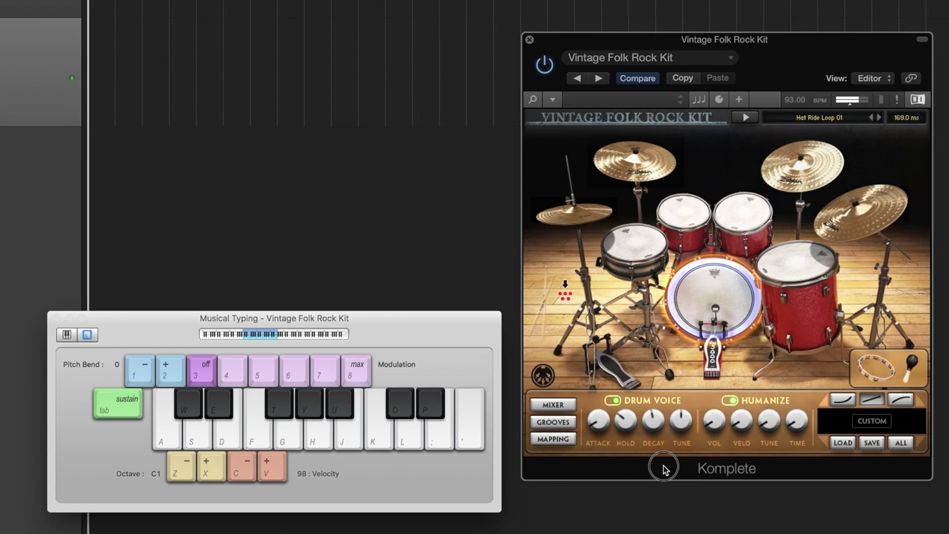
key("a")
- Alternate kick and snare hits and compare the Drum Voice settings of the two pieces
key("s")
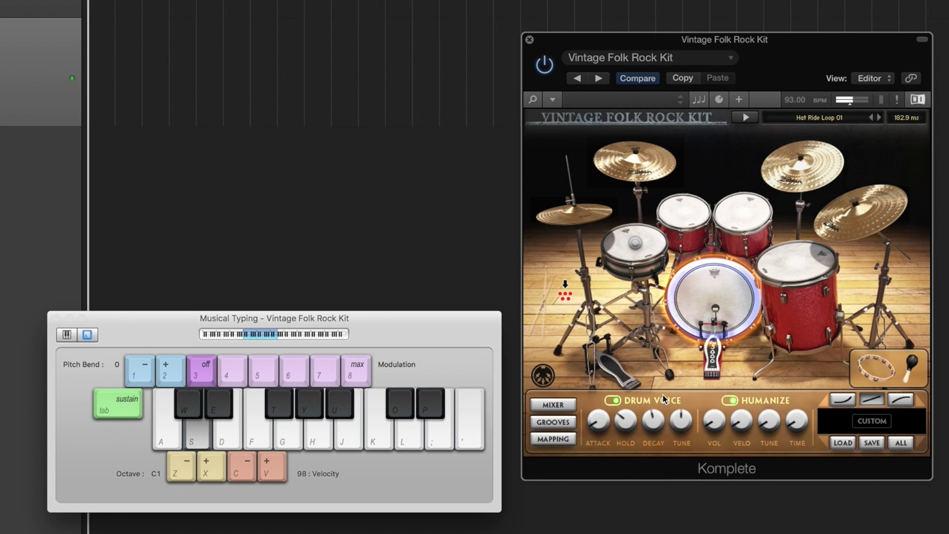
key("a")
key("s")
key("a")
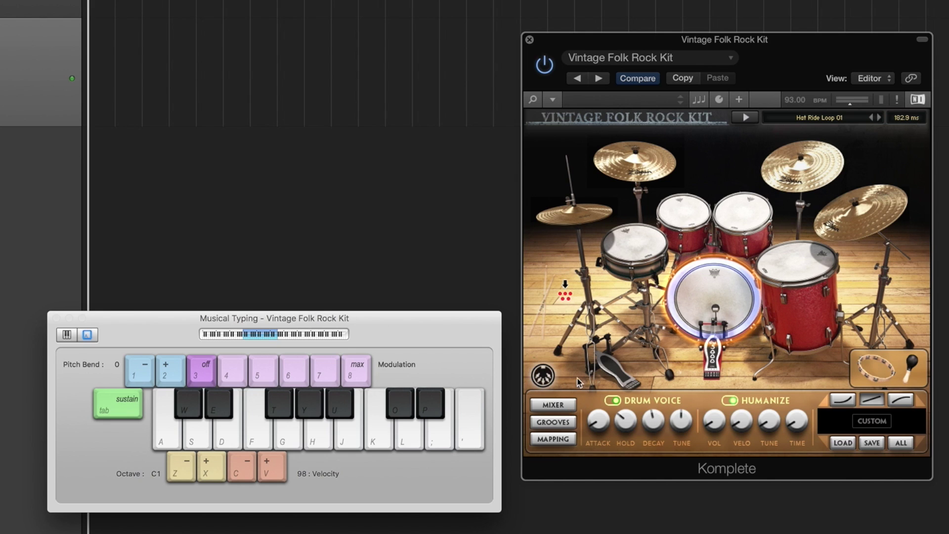
key("a")
key("a")
key("s")
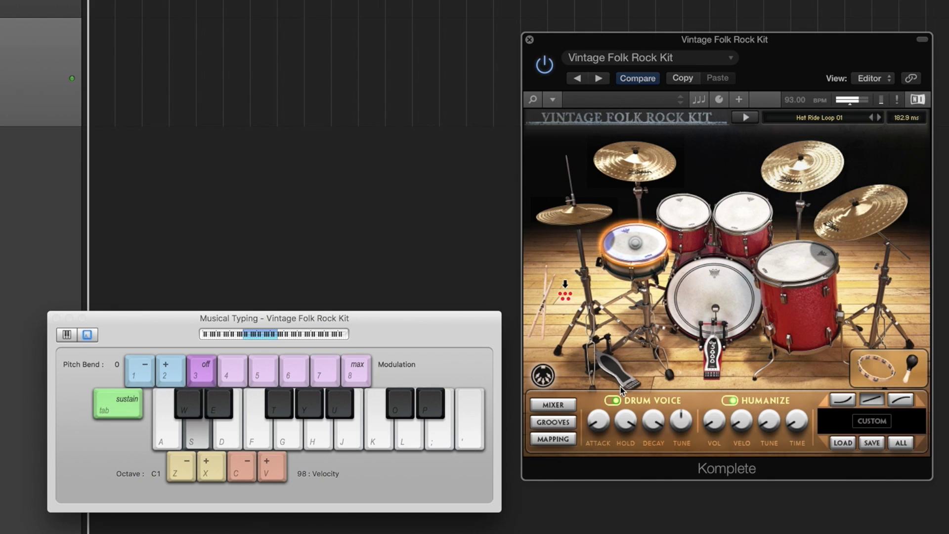
- Lower the kick drum's Drum Voice tune to -0.21 st and audition it alongside the snare
key("a")
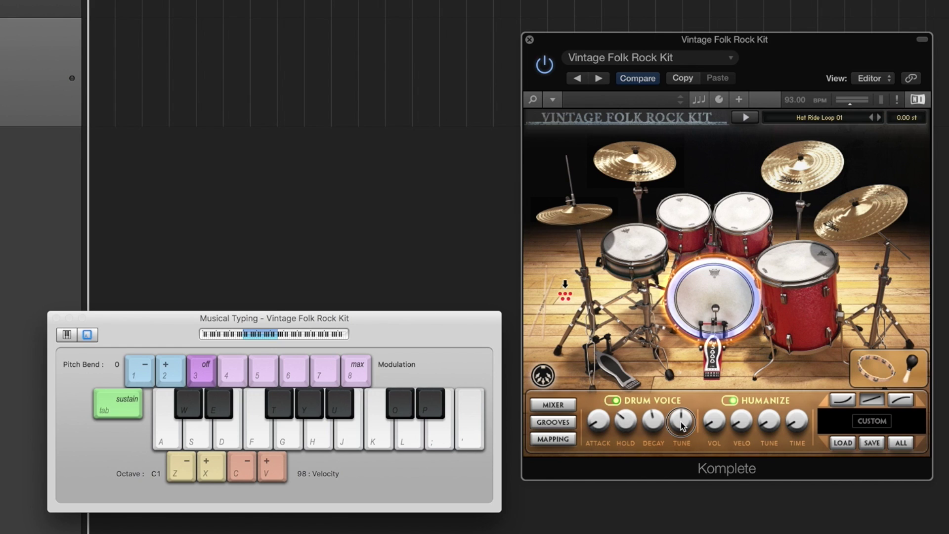
key("a")
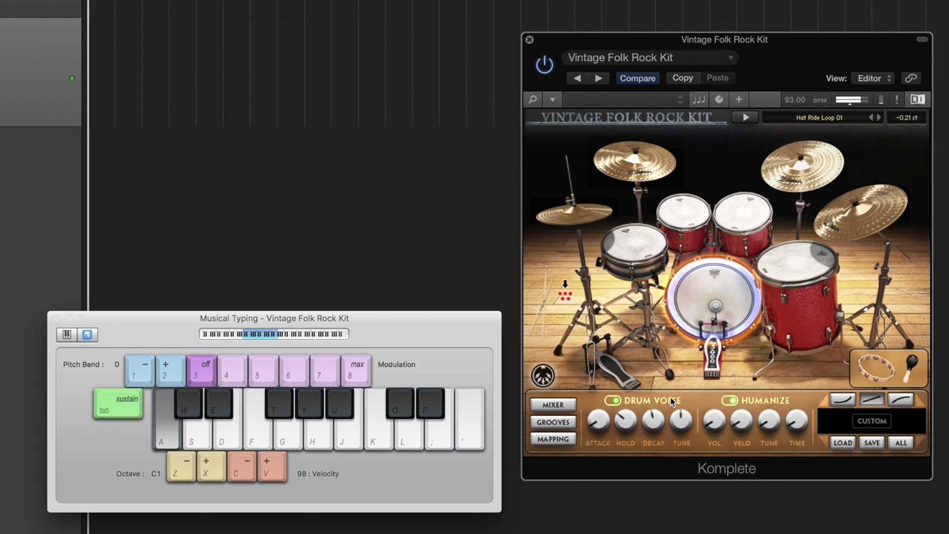
key("s")
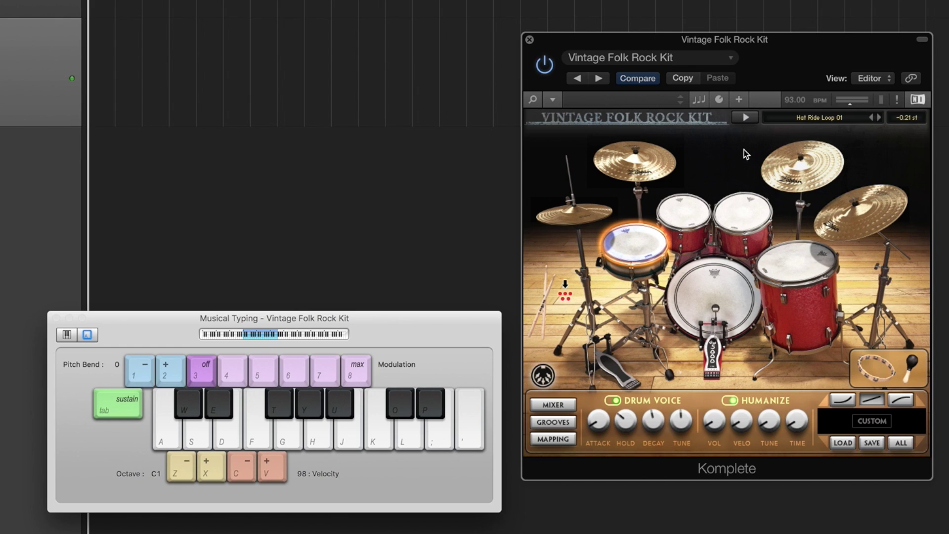
- Play the Hat Ride Loop 01 groove while adjusting the snare's decay, hold and tune, returning the tune to 0.00 st
left_click(744, 117)
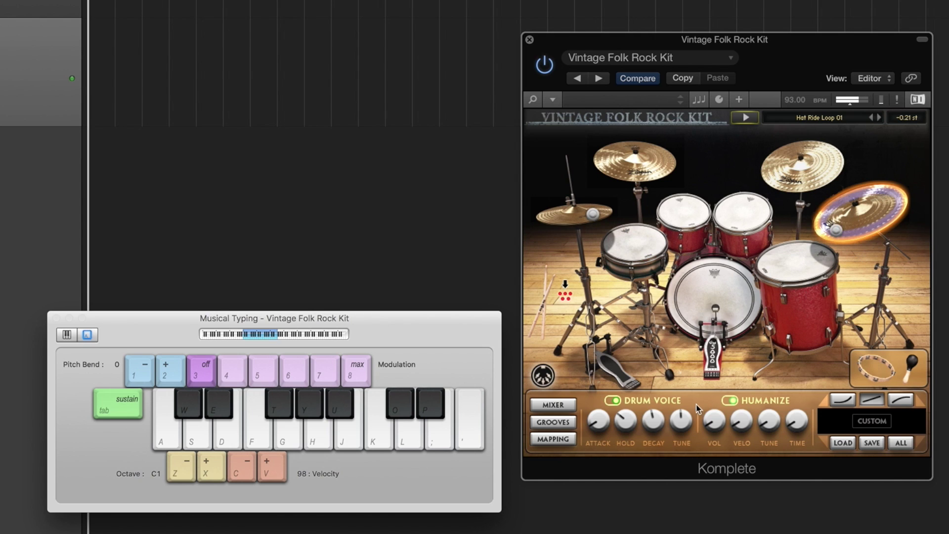
left_click_drag(657, 419, 663, 395)
left_click(628, 414)
left_click_drag(628, 414, 629, 407)
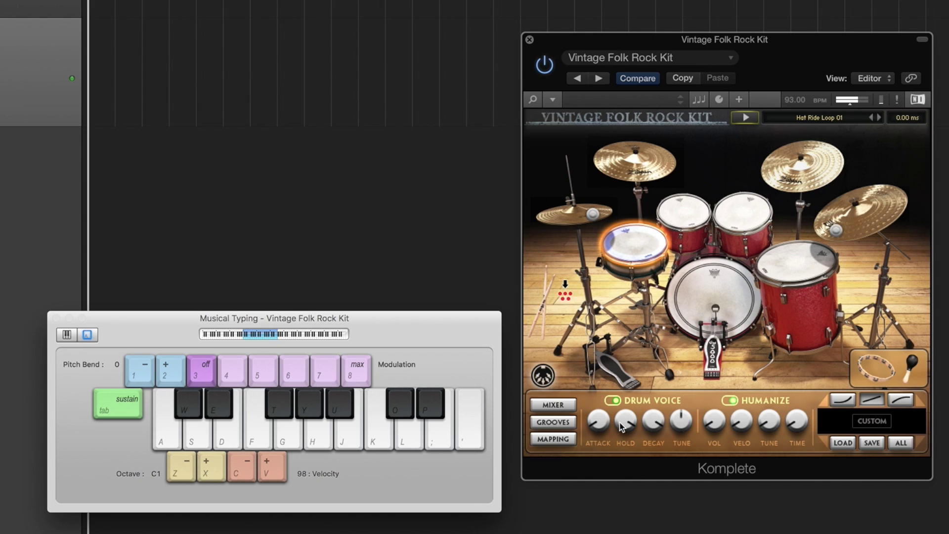
left_click_drag(682, 421, 700, 442)
left_click(684, 426, "super")
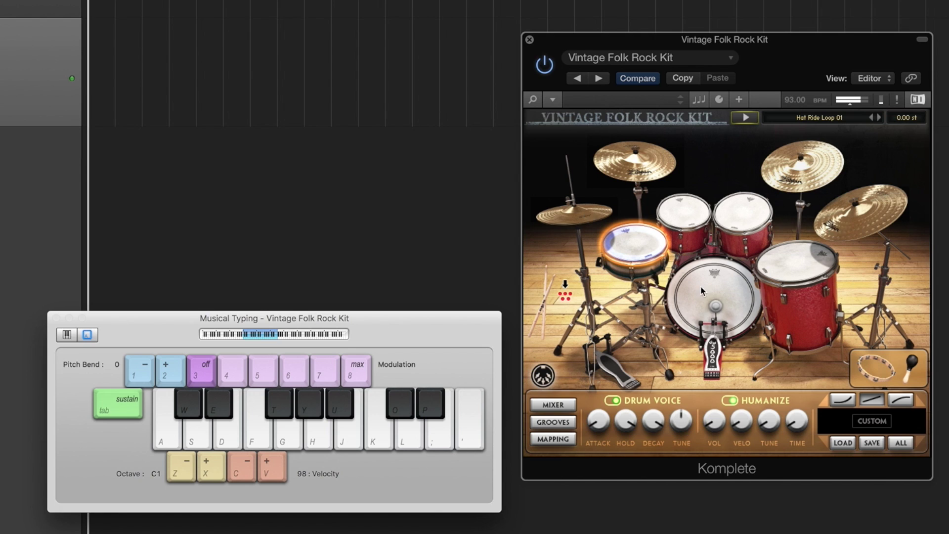
- Try retuning the kick drum within the groove, reset its tune to 0.00 st and stop the groove
left_click(858, 210)
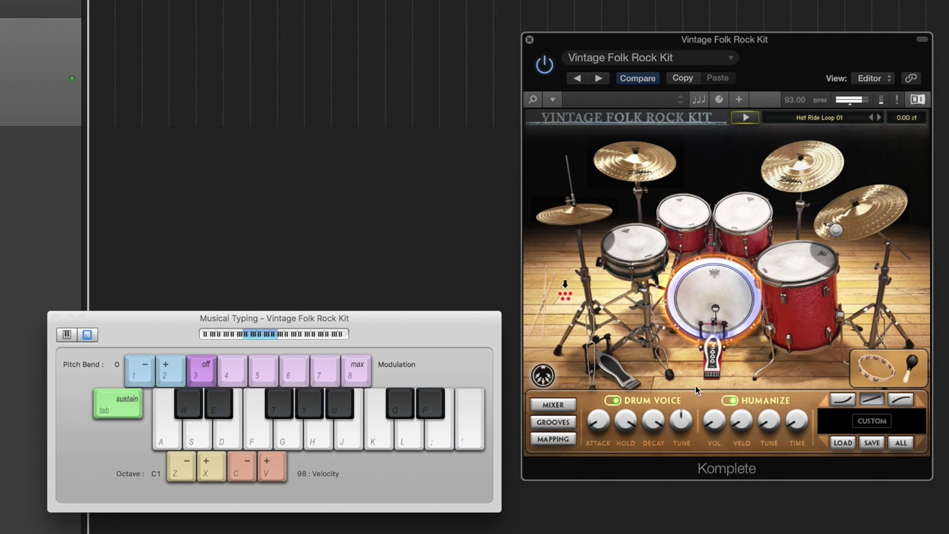
mouse_move(681, 420)
left_mouse_down()
mouse_move(685, 444)
mouse_move(689, 423)
left_mouse_up()
left_click(681, 421, "super")
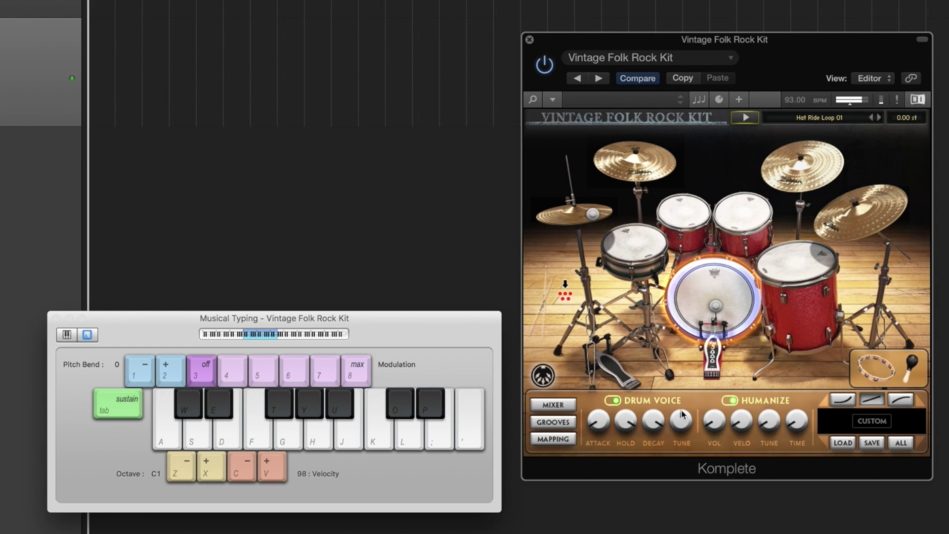
left_click(745, 116)
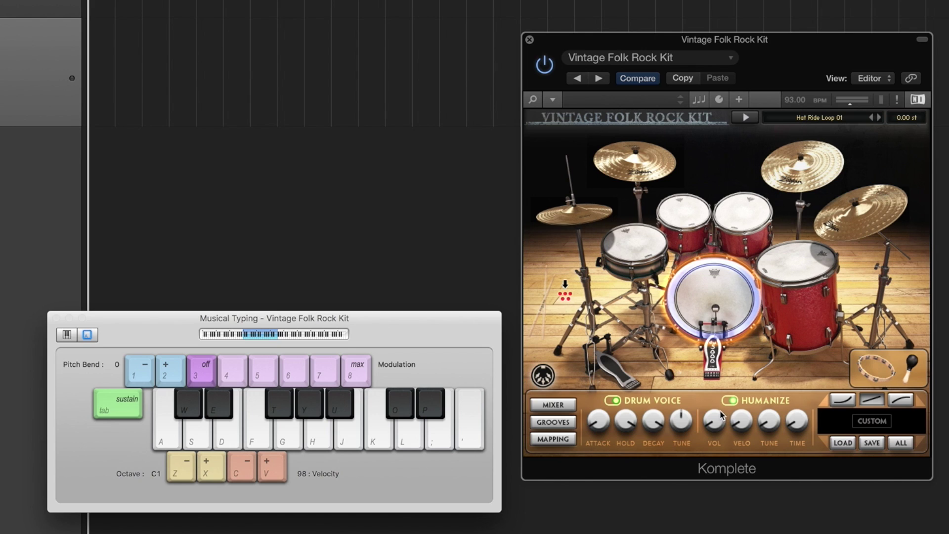
- Raise the kick drum's Humanize volume variation slightly and audition the drum before and after the change
key("a")
key("a")
key("a")
mouse_move(717, 426)
mouse_move(717, 426)
left_mouse_down()
mouse_move(721, 404)
mouse_move(722, 414)
left_mouse_up()
key("a")
key("a")
key("a")
- Increase the kick drum's Humanize volume variation strongly, audition repeated hits and reset it to +/- 0.0 dB
left_click_drag(719, 422, 732, 353)
key("a")
key("a")
key("a")
key("a")
key("a")
key("a")
key("a")
key("a")
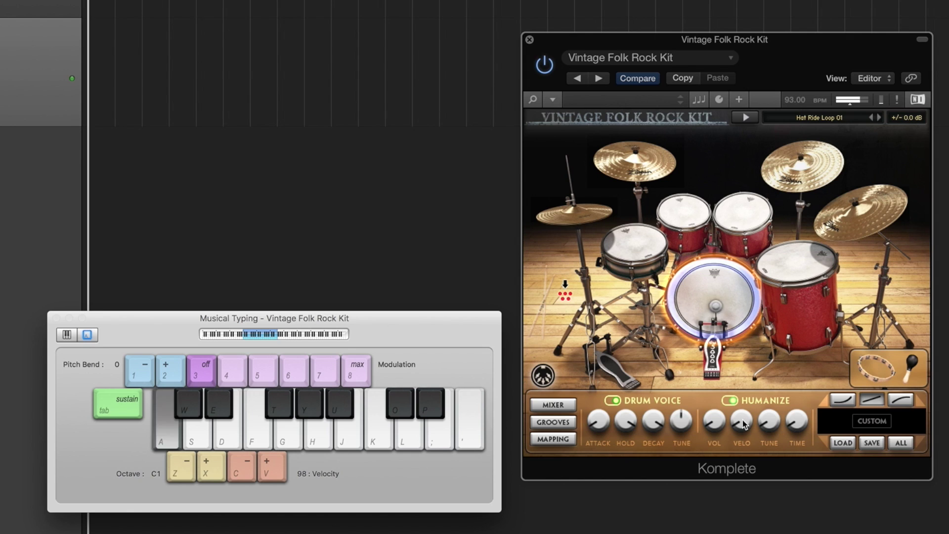
- Raise the kick drum's Humanize velocity variation to +/- 127 while auditioning repeated hits
left_click_drag(743, 423, 754, 369)
key("a")
key("a")
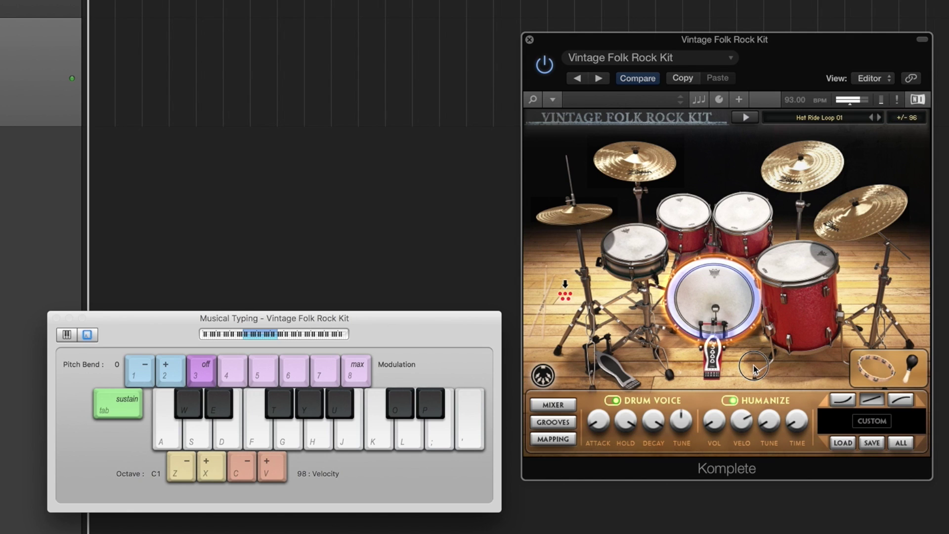
key("a")
left_click_drag(754, 368, 759, 380)
key("a")
key("a")
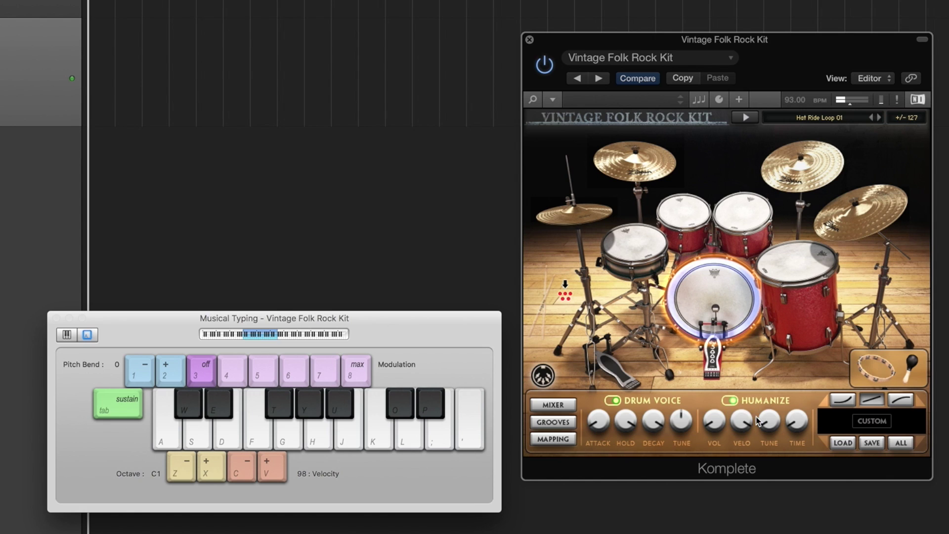
- Reset the kick drum's Humanize velocity, set its Humanize tune to +/- 100 ct and audition it
left_click_drag(743, 420, 770, 414)
key("a")
key("a")
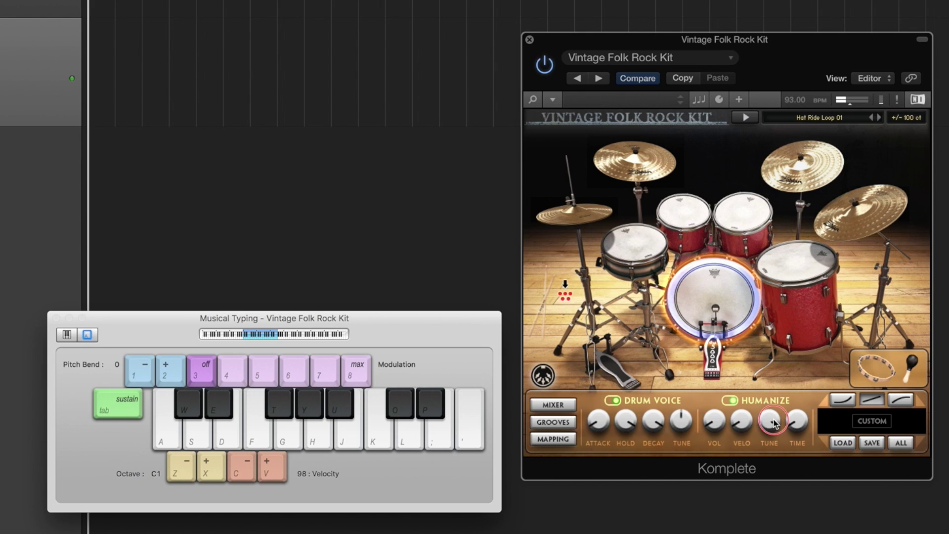
- Audition the hi-hat with its Humanize tune at +/- 0 ct and at +/- 100 ct
key("t")
key("t")
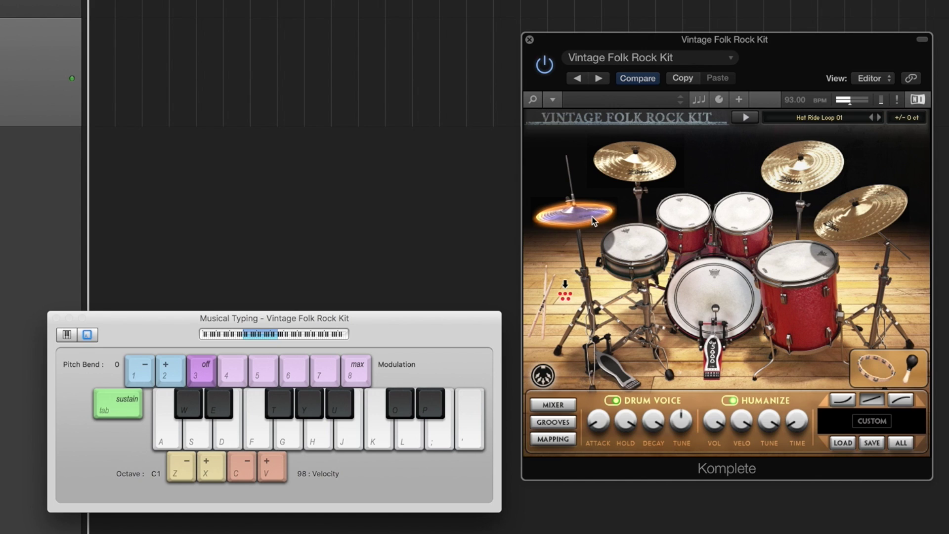
key("t")
left_click(767, 424, "super")
key("t")
key("t")
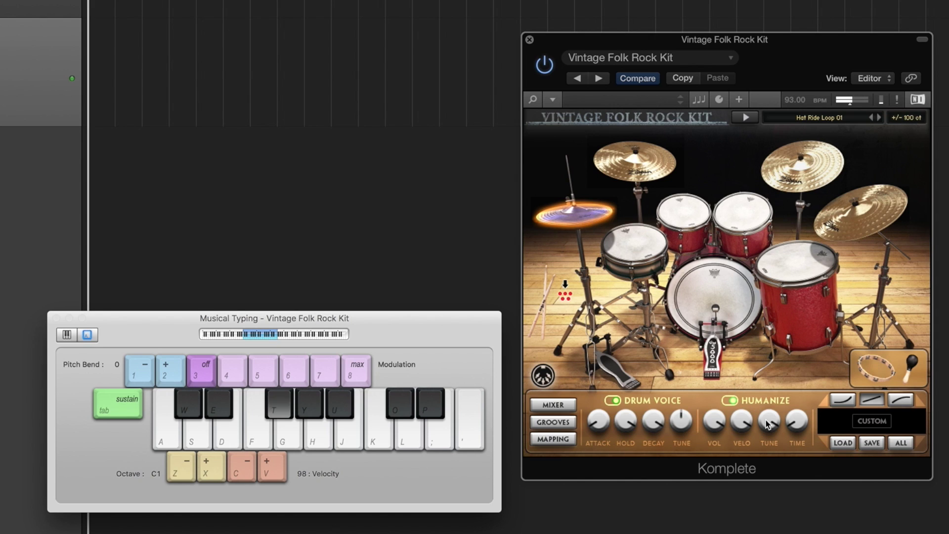
- Reset the hi-hat's Humanize tune to +/- 0 ct, its velocity, and its volume to +/- 0.0 dB, and audition it
left_click(767, 423, "super")
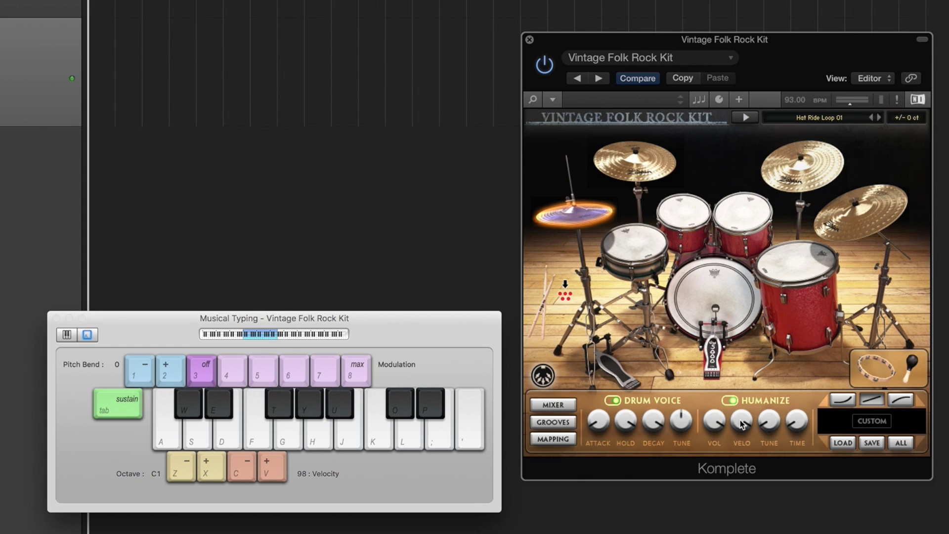
left_click(741, 424, "super")
left_click(718, 424, "super")
key("t")
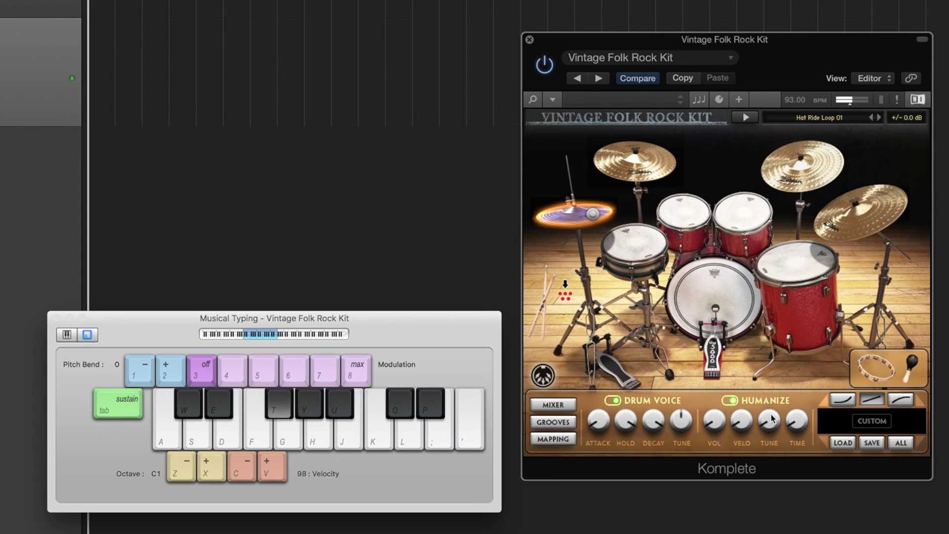
key("t")
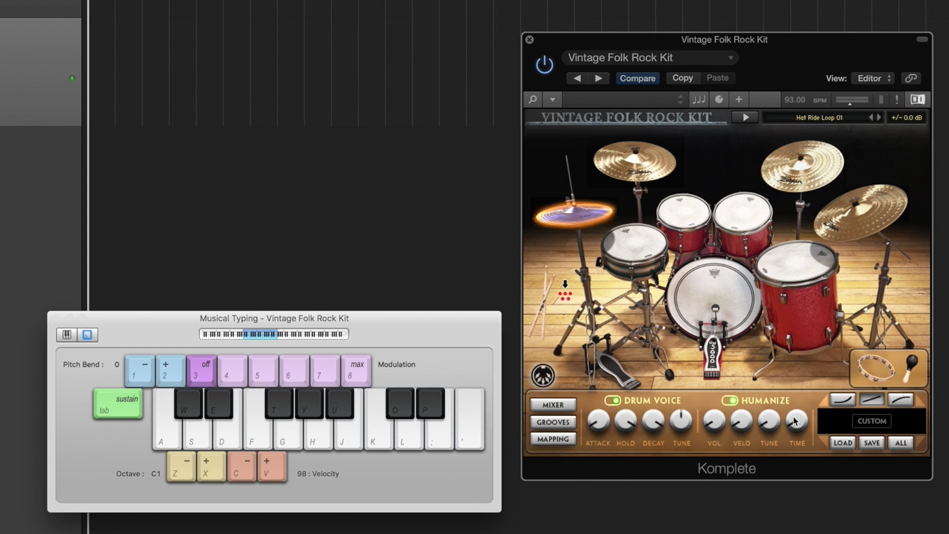
- Raise the snare's Humanize time to 50 ms, audition the delayed hits and reset it to 0 ms
key("w")
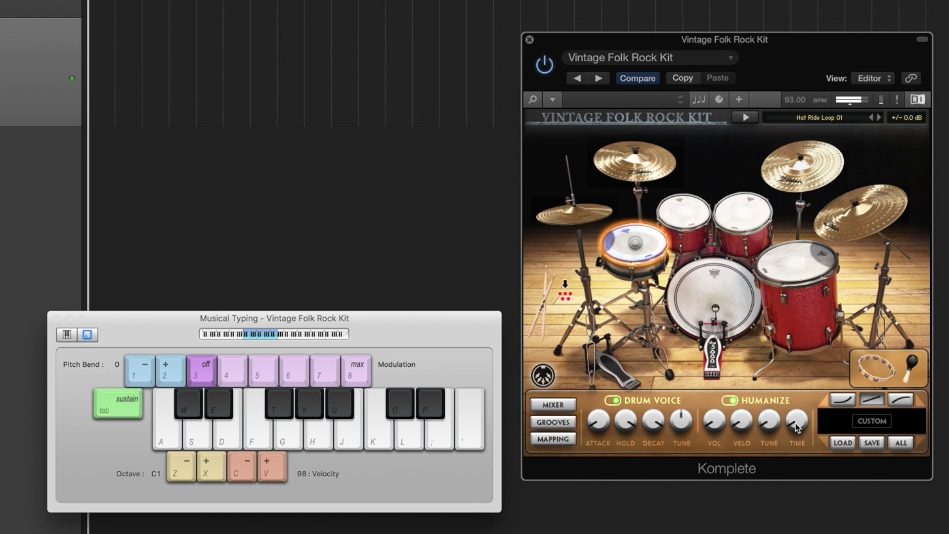
key("w")
left_click_drag(796, 428, 795, 373)
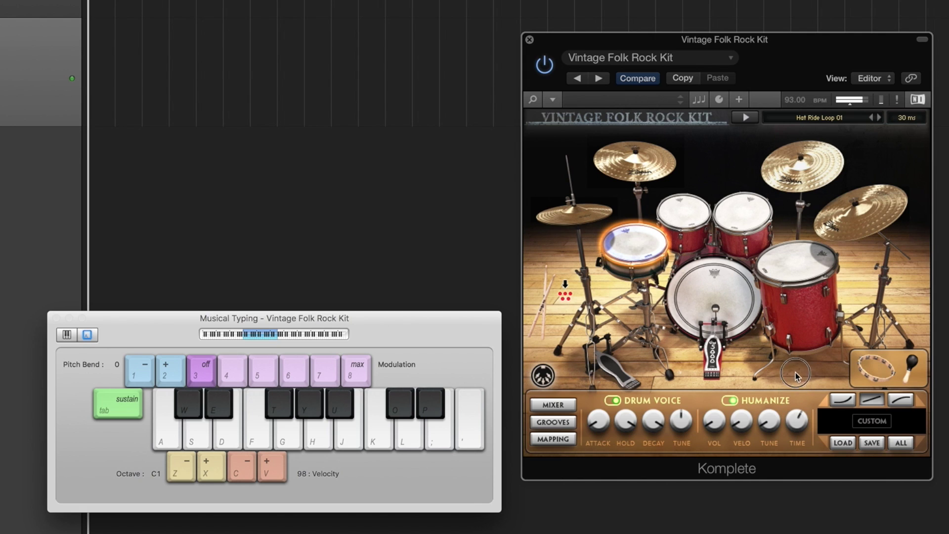
key("w")
key("s")
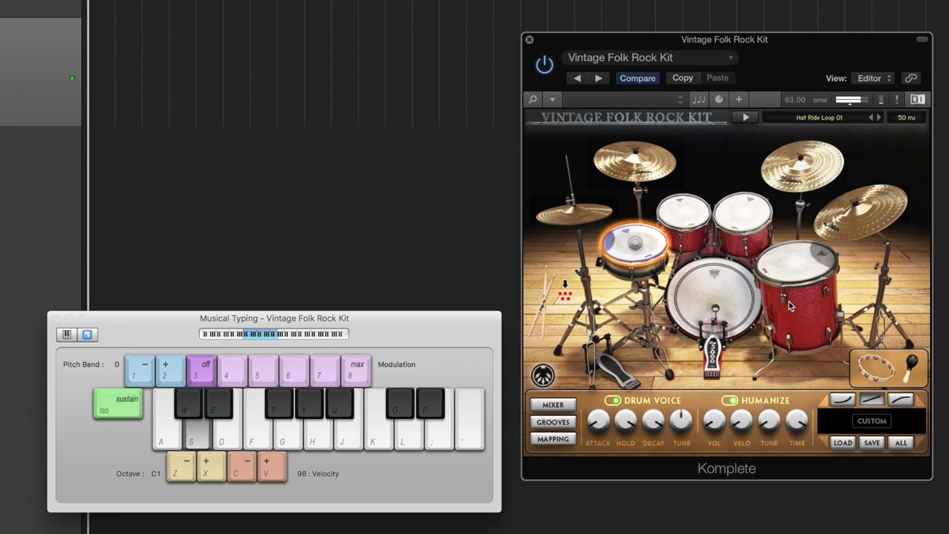
key("s")
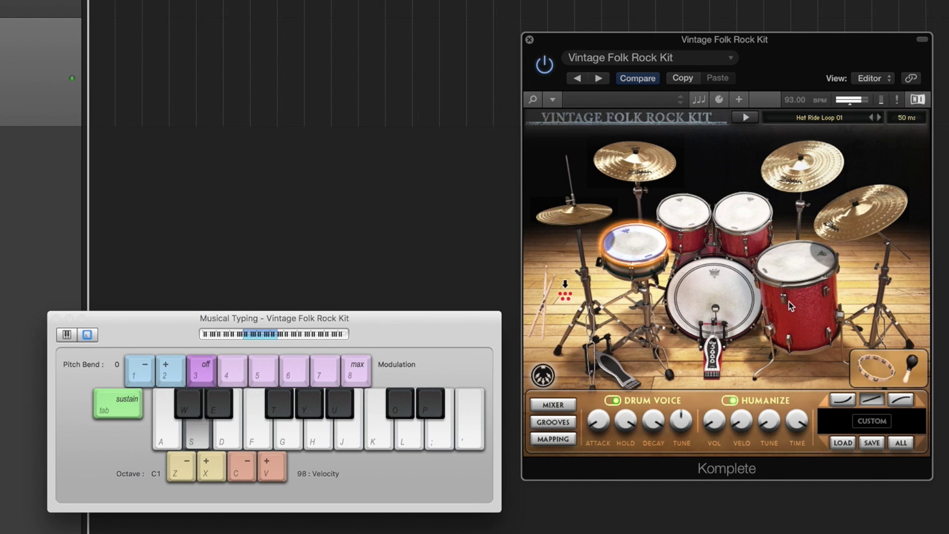
left_click(803, 425, "super")
key("a")
- Start the Hat Ride Loop 01 groove and compare velocity curves on the snare and kick drum
left_click(744, 117)
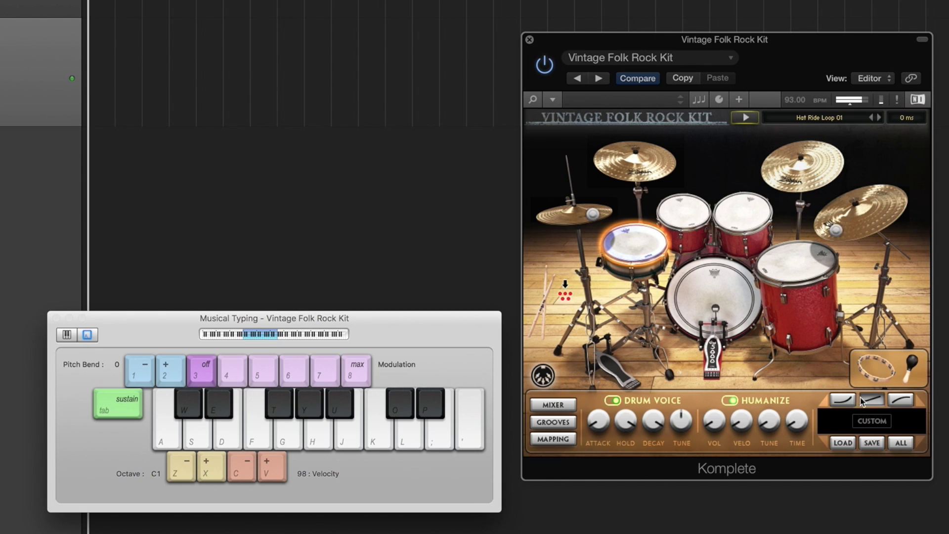
left_click(843, 399)
left_click(839, 404)
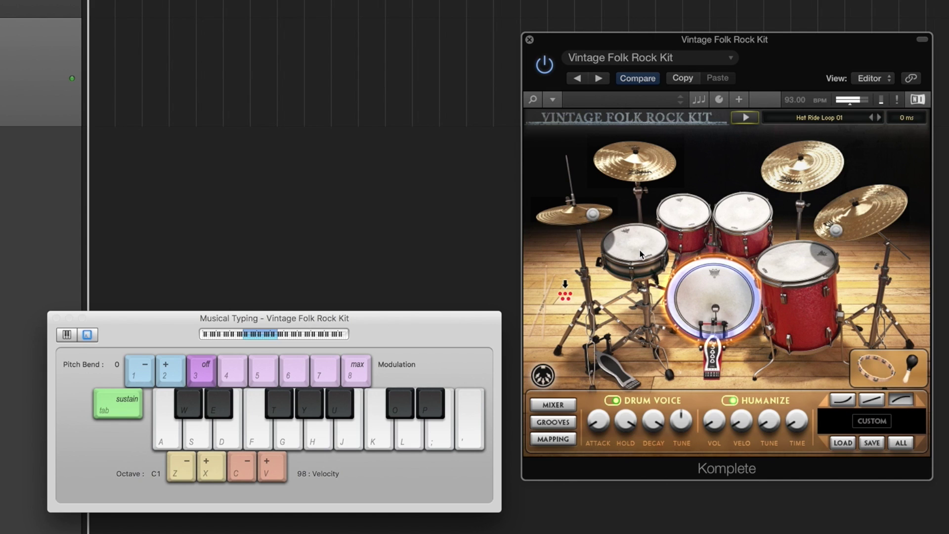
- Give the snare the convex velocity curve and turn on applying changes to all kit pieces
left_click(901, 399)
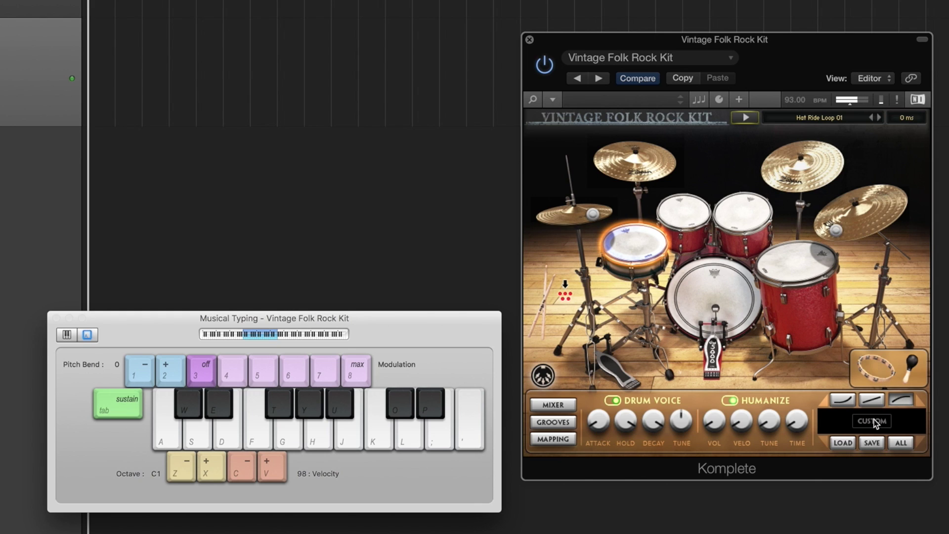
left_click(899, 442)
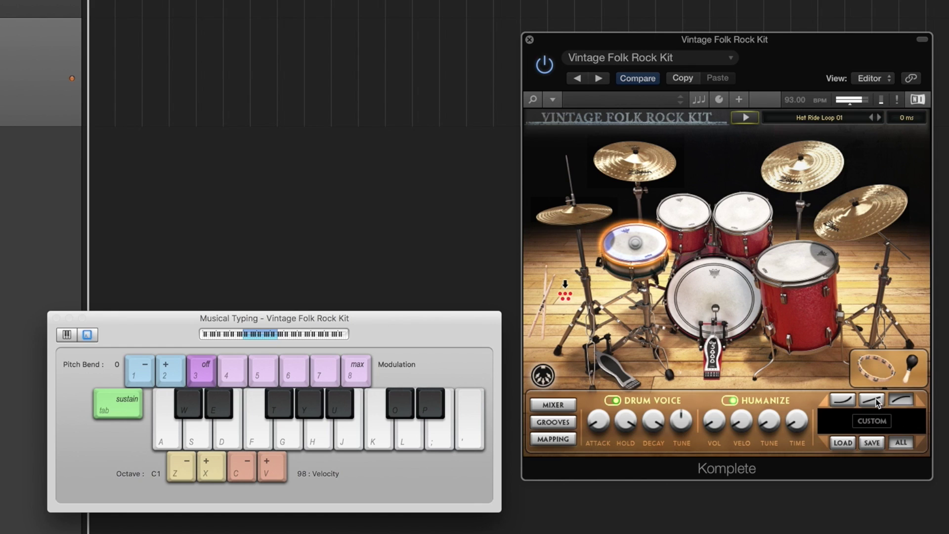
- Compare the concave, linear and convex velocity curves across the whole kit while the groove plays
left_click(851, 399)
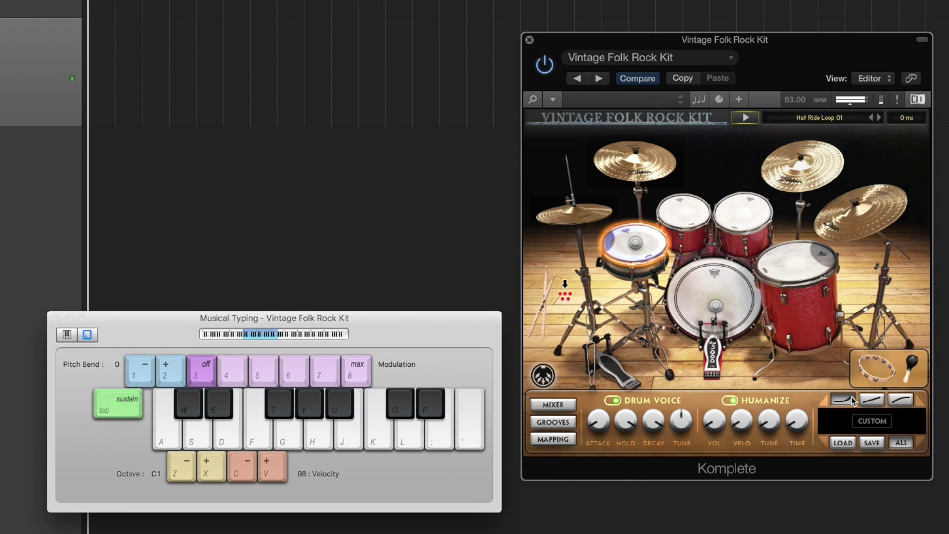
left_click(871, 401)
left_click(902, 400)
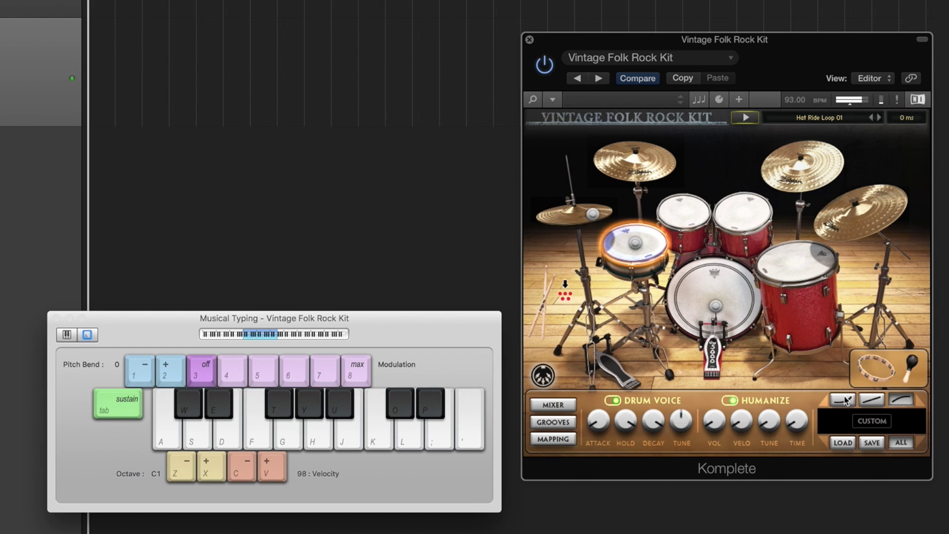
- Switch the kit to a custom velocity curve and draw rising, very low and uniformly high shapes to compare
left_click(868, 420)
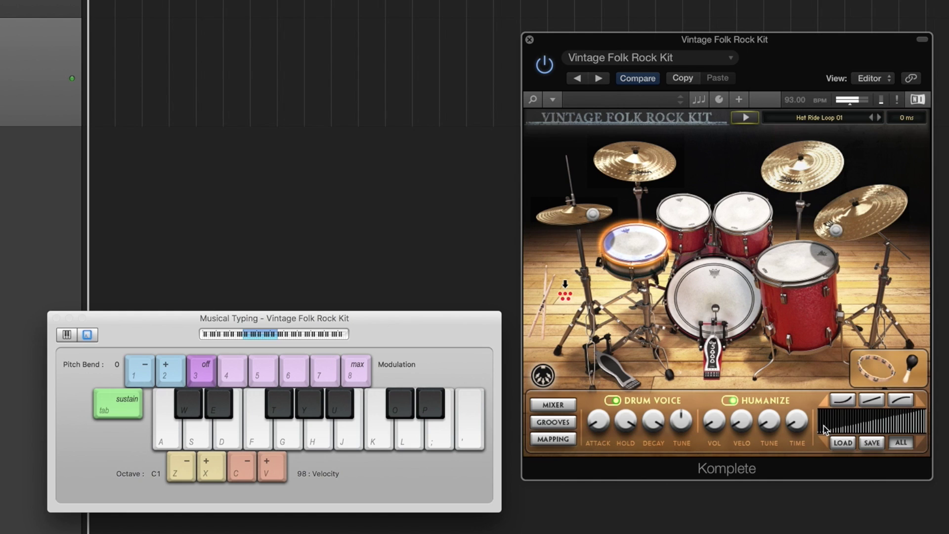
mouse_move(821, 433)
left_mouse_down()
mouse_move(869, 419)
mouse_move(899, 433)
mouse_move(919, 416)
left_mouse_up()
mouse_move(823, 423)
left_mouse_down()
mouse_move(833, 450)
mouse_move(932, 462)
left_mouse_up()
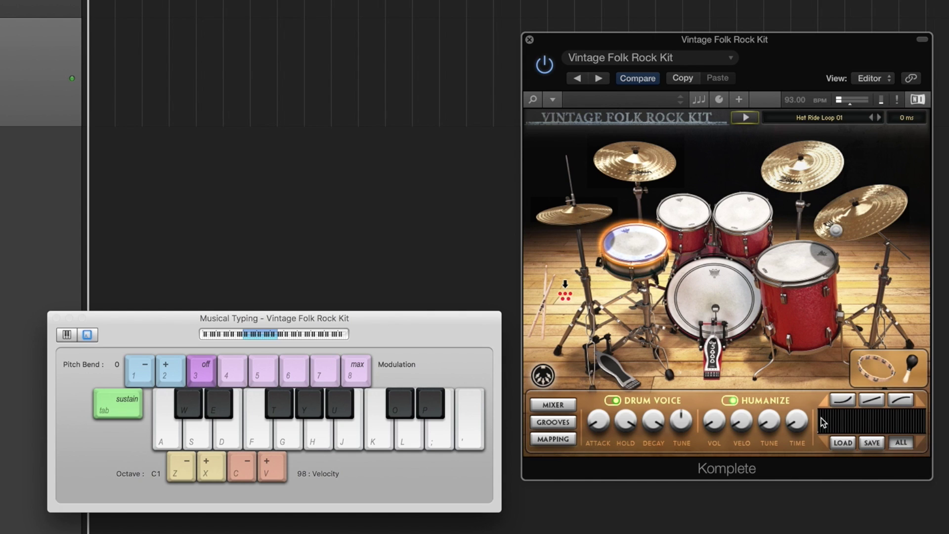
mouse_move(820, 417)
left_mouse_down()
mouse_move(822, 394)
mouse_move(839, 418)
mouse_move(823, 421)
mouse_move(940, 413)
left_mouse_up()
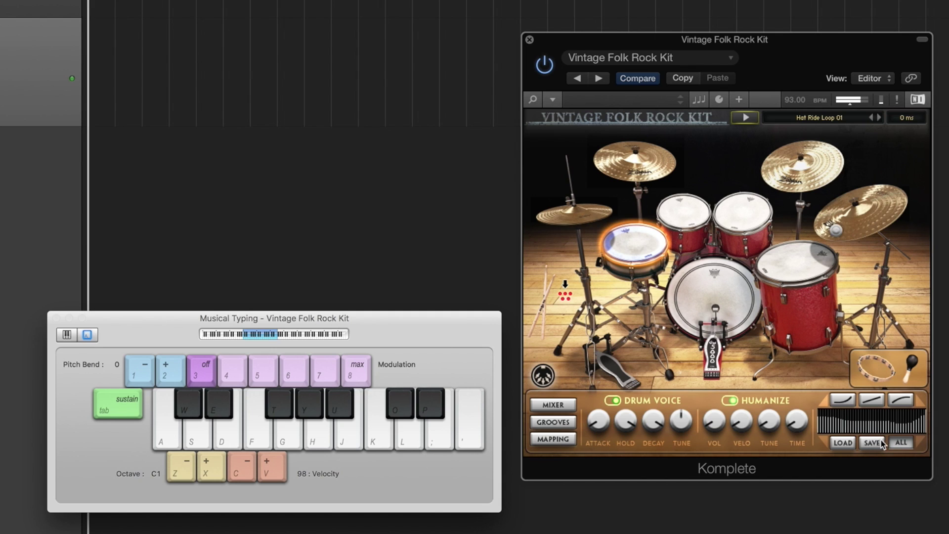
- Restore the linear velocity curve, select the kick drum and stop the groove
left_click(873, 400)
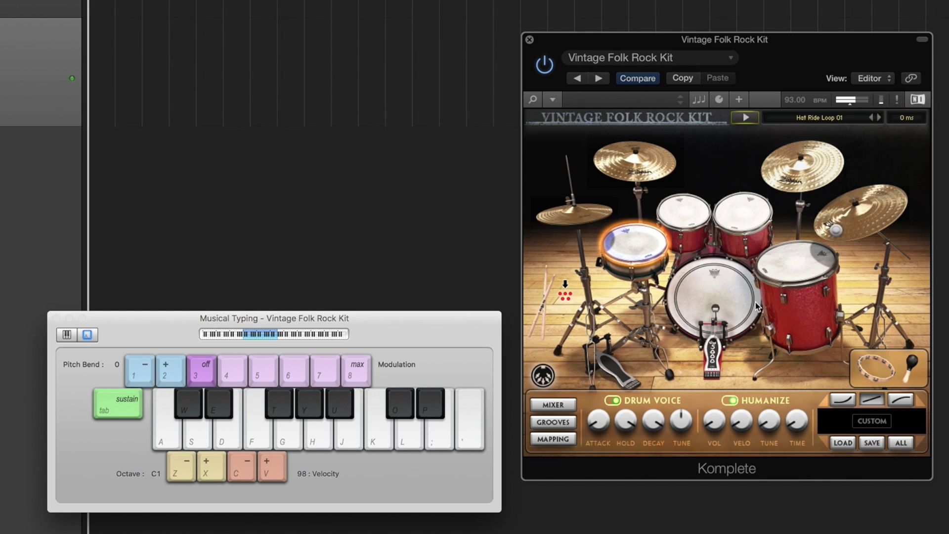
left_click(717, 295)
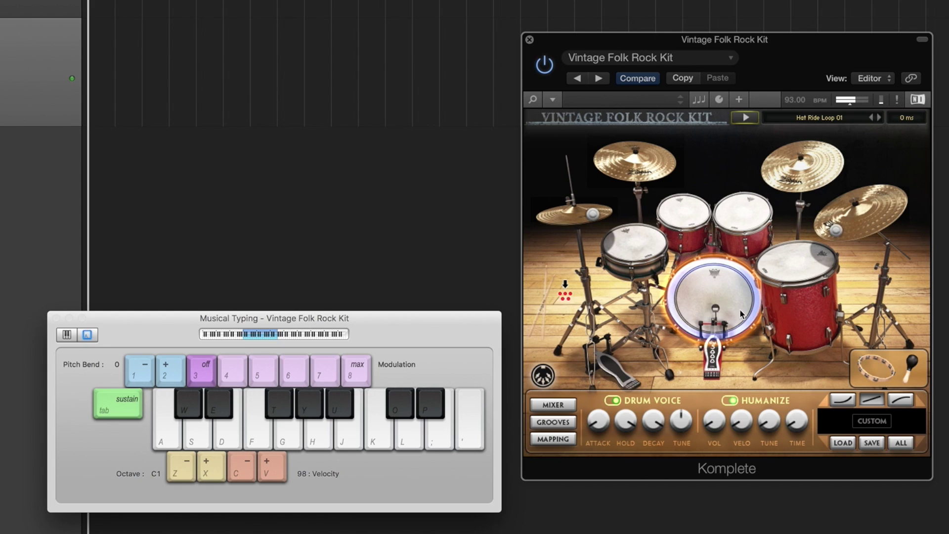
left_click(746, 119)
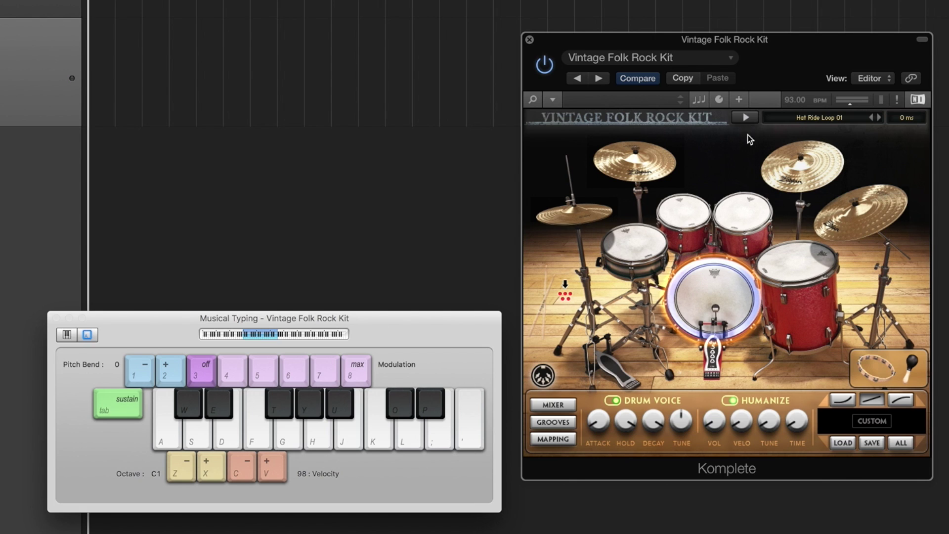
- Open the mixer, look at the ride, tambourine and shaker channels and return to the first channel page
left_click(562, 404)
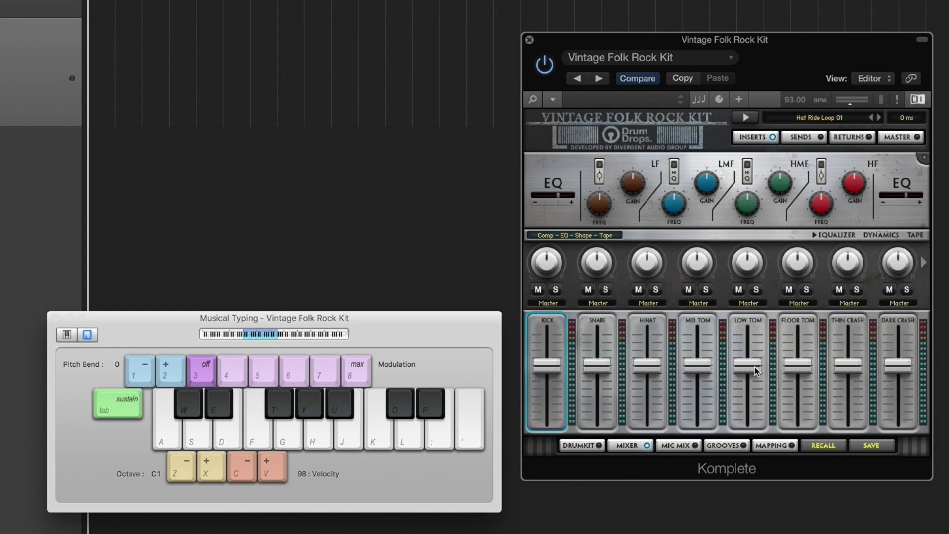
left_click(924, 263)
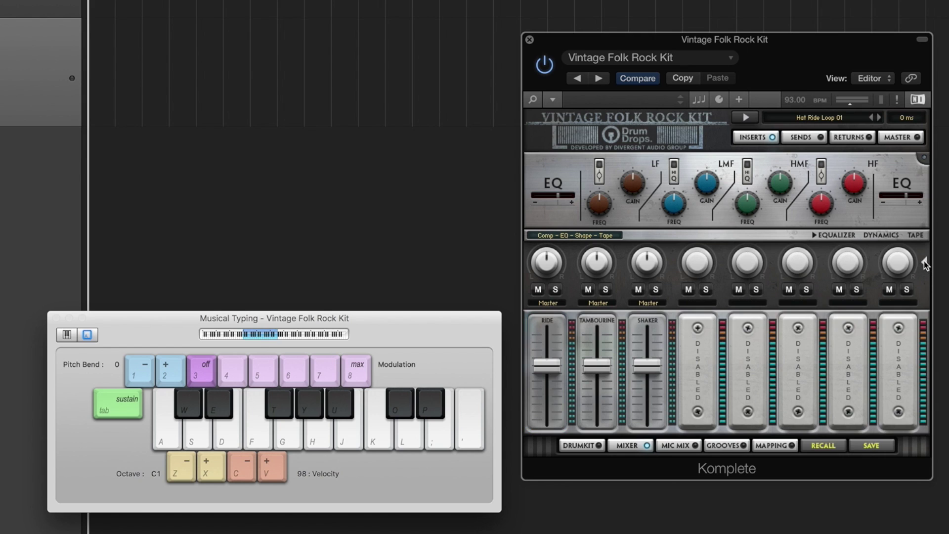
left_click(924, 262)
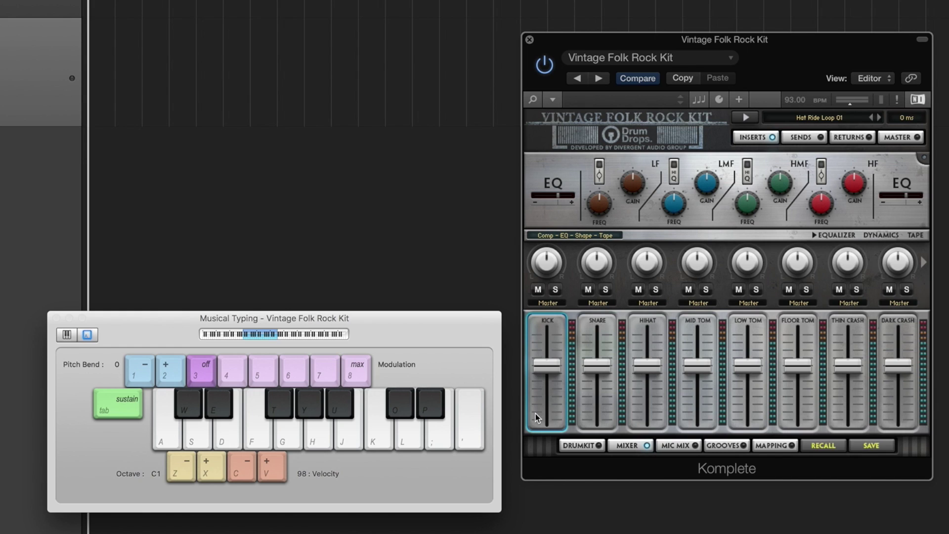
- Start the groove and audition the kick, snare and hi-hat channels with their solo controls
left_click(556, 290)
left_click(754, 121)
left_click(556, 290)
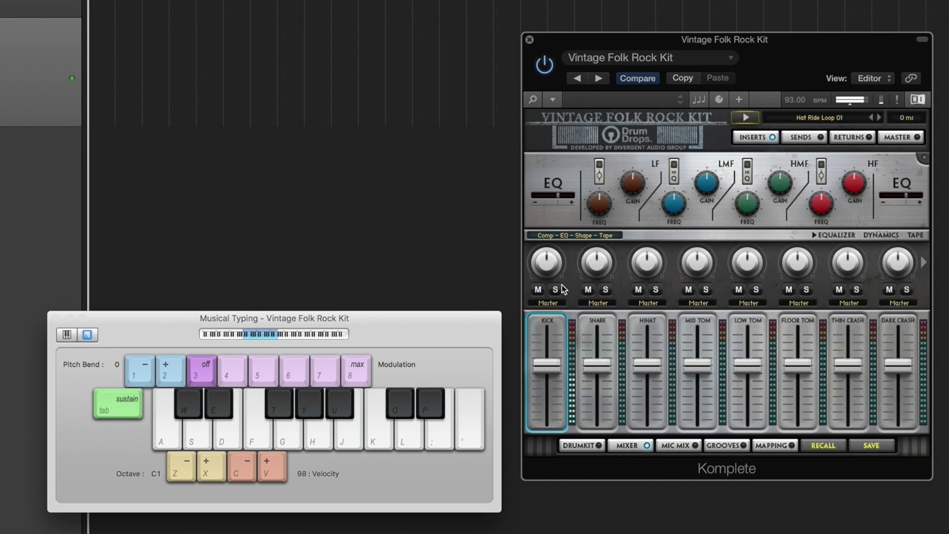
left_click(555, 289)
left_click(605, 290)
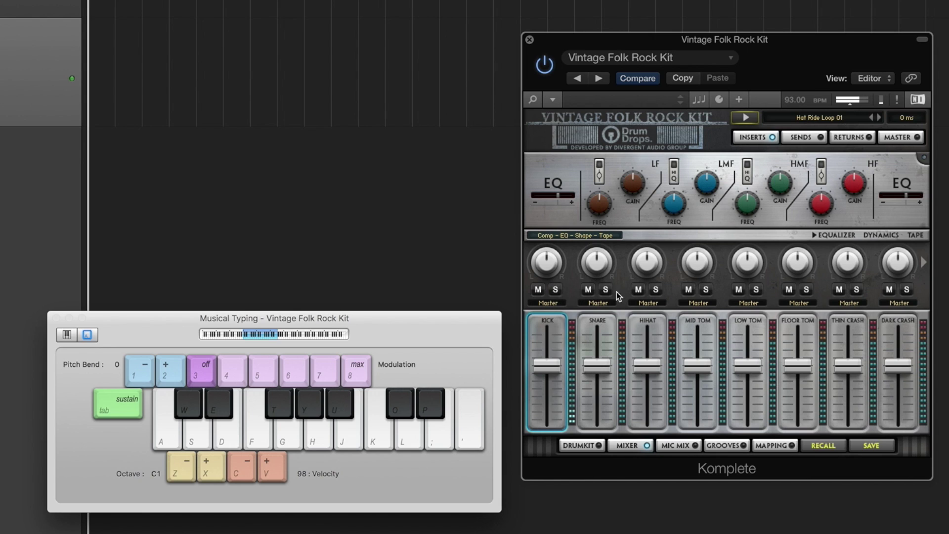
left_click(656, 290)
left_click(555, 288)
left_click(607, 291)
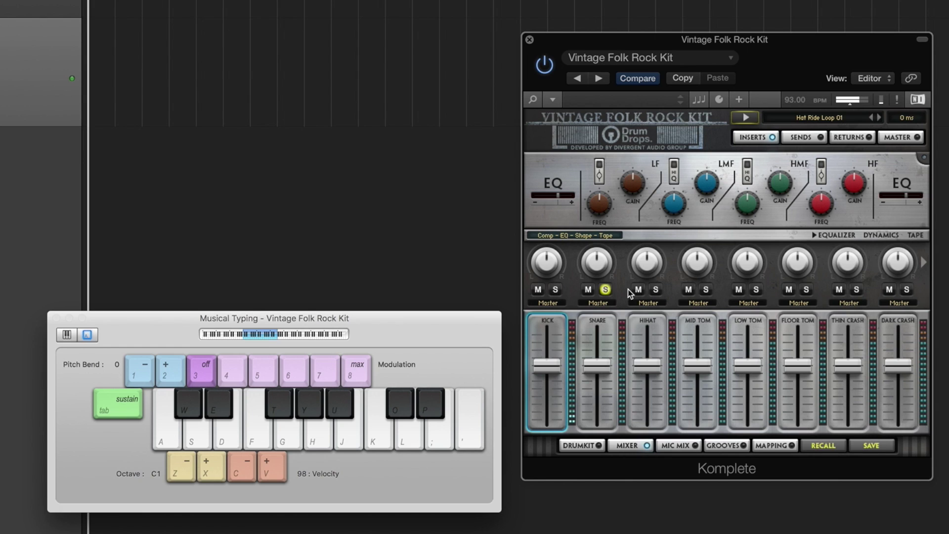
left_click(655, 291)
- Pan the soloed kick to 100 L and 100 R, move its fader slightly, and reset both to default
mouse_move(545, 268)
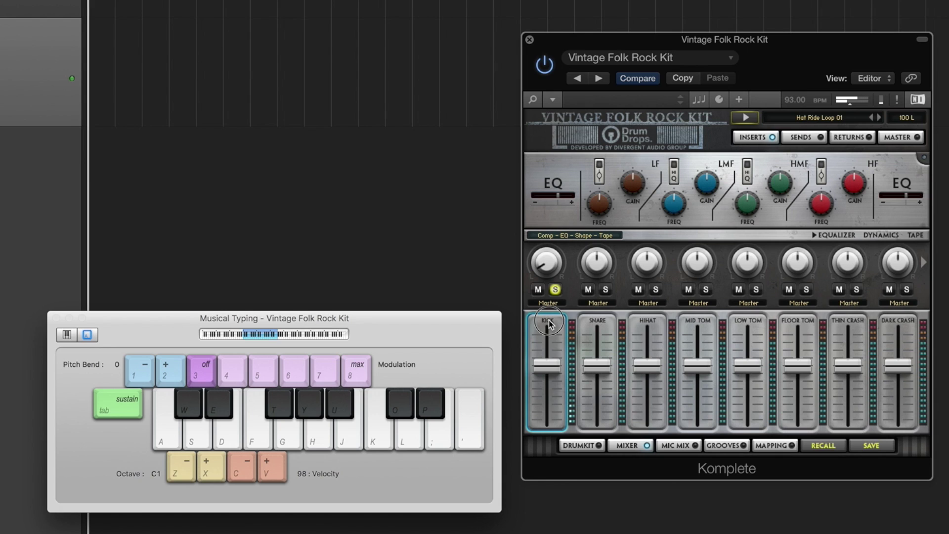
left_click_drag(546, 263, 548, 217)
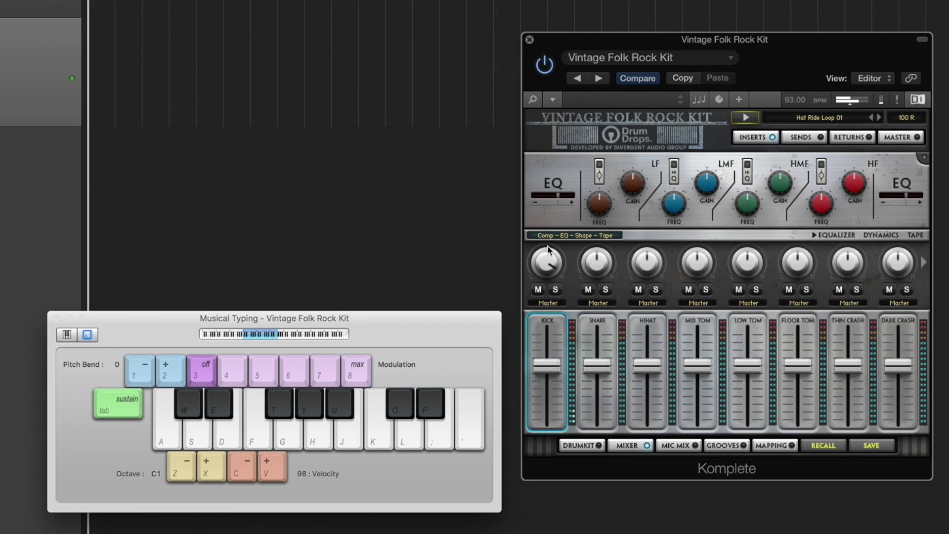
left_click(544, 271, "super")
mouse_move(545, 371)
left_mouse_down()
mouse_move(545, 395)
mouse_move(546, 376)
left_mouse_up()
left_click(546, 376, "super")
- Turn on the kick's EQ, adjust its LF, LMF and HMF gains, set HF gain to 8.8 dB and check the effect-order options
left_click(921, 157)
left_click_drag(633, 181, 632, 163)
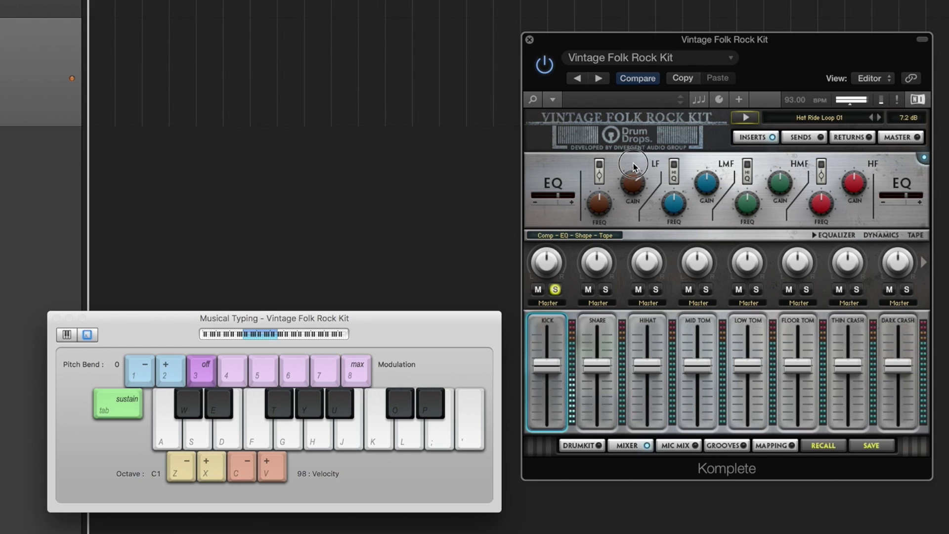
mouse_move(709, 193)
left_mouse_down()
mouse_move(706, 165)
mouse_move(708, 216)
mouse_move(707, 194)
left_mouse_up()
left_click_drag(791, 195, 788, 176)
left_click_drag(859, 186, 861, 164)
left_click(562, 236)
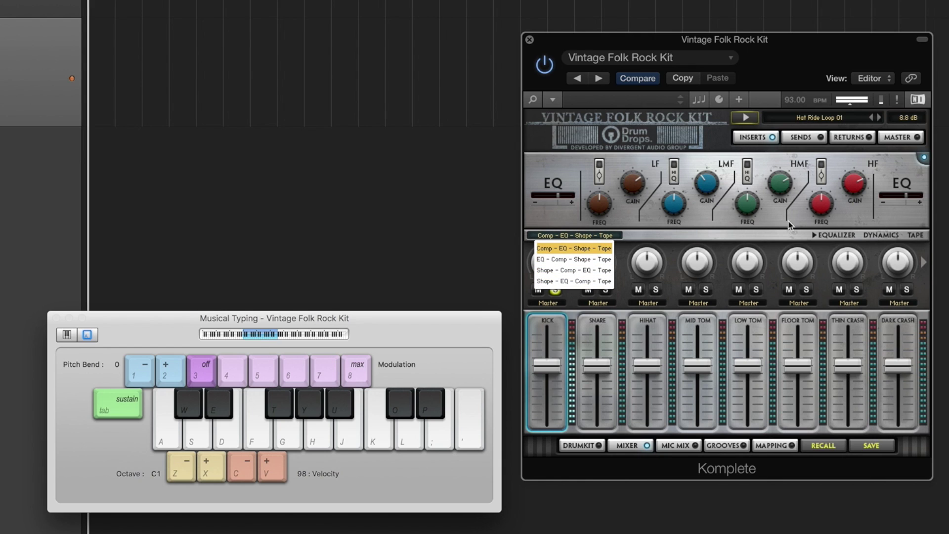
- Compress the kick with a -13.0 dB threshold, 100 ms release and adjusted ratio and mix, and reduce the Shape sustain to -41.1 %
left_click(881, 236)
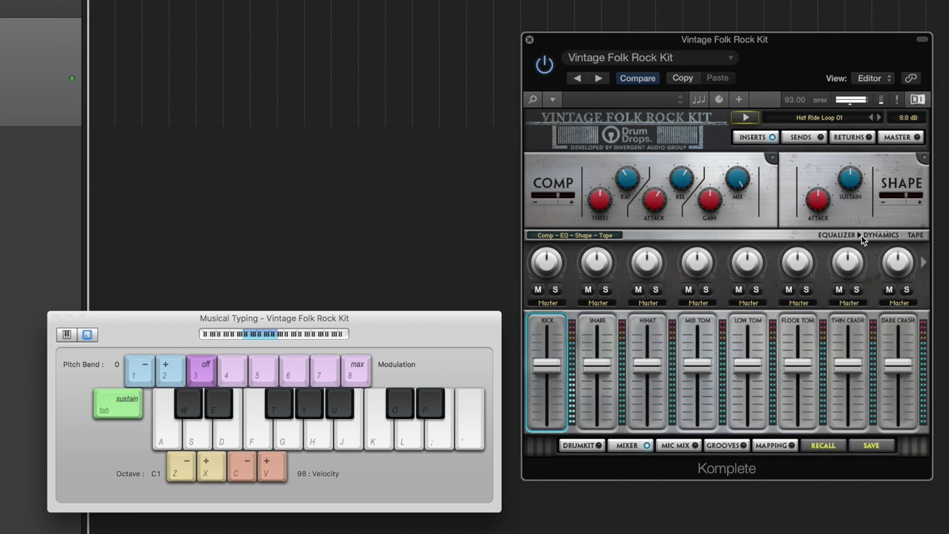
left_click(601, 200)
left_click_drag(601, 200, 601, 217)
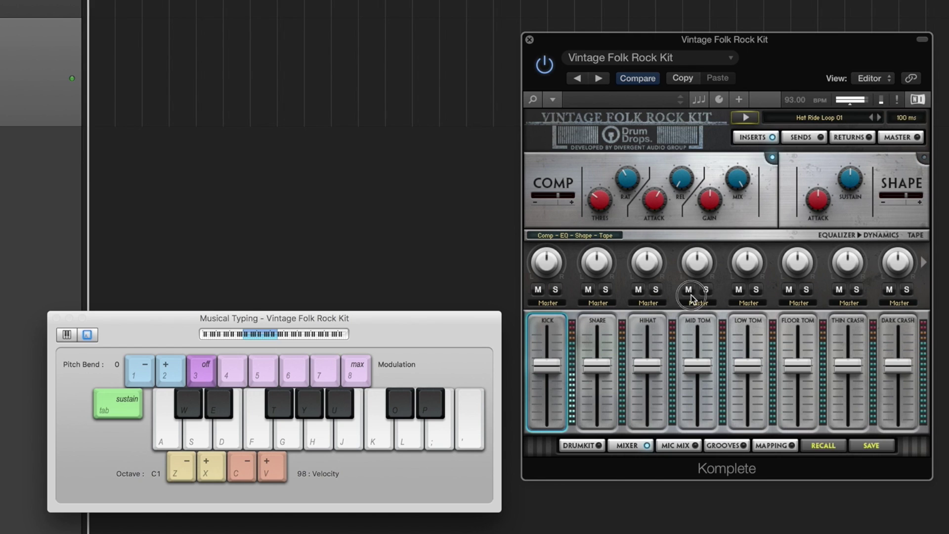
left_click(657, 205)
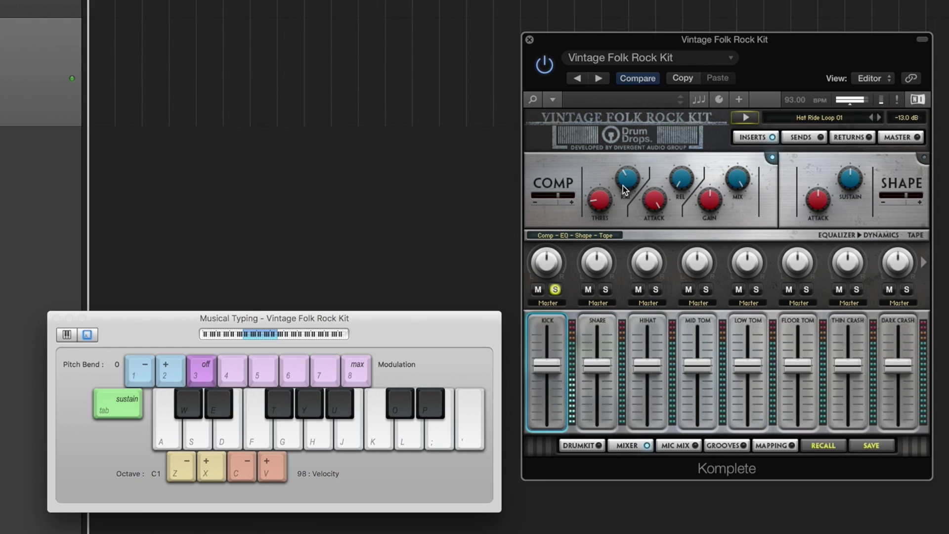
left_click_drag(623, 186, 626, 155)
left_click_drag(737, 181, 738, 212)
mouse_move(855, 187)
left_mouse_down()
mouse_move(855, 205)
mouse_move(850, 198)
left_mouse_up()
- Show the tape effect and audition the kick's tape IN level high and low, with and without solo
left_click(915, 235)
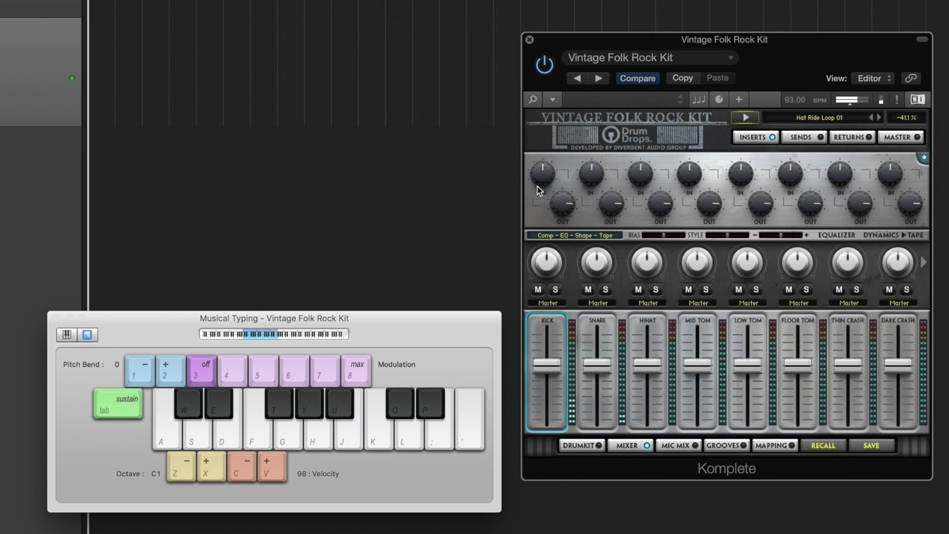
left_click_drag(544, 175, 544, 129)
left_click(553, 289)
left_click_drag(549, 176, 556, 215)
left_click(555, 289)
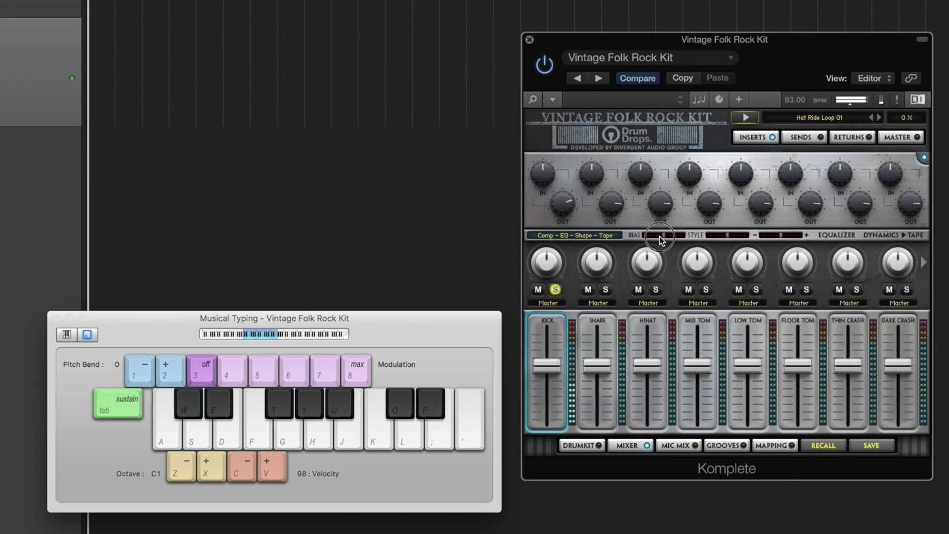
- Raise the tape bias to 63 % and lower the tape IN levels of the kick and snare
mouse_move(659, 237)
left_mouse_down()
mouse_move(698, 237)
mouse_move(616, 236)
mouse_move(676, 239)
left_mouse_up()
left_click(557, 290)
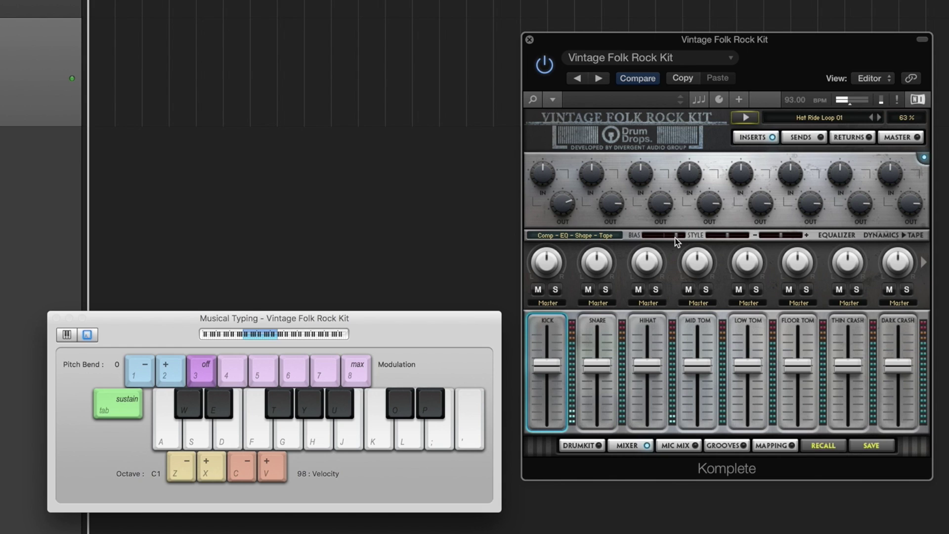
left_click(540, 172)
left_click_drag(537, 178, 538, 188)
left_click_drag(591, 176, 566, 205)
- Raise the tape's -/+ level slider to 26 % and bypass and re-enable the tape effect to compare
left_click_drag(782, 237, 795, 237)
left_click(923, 159)
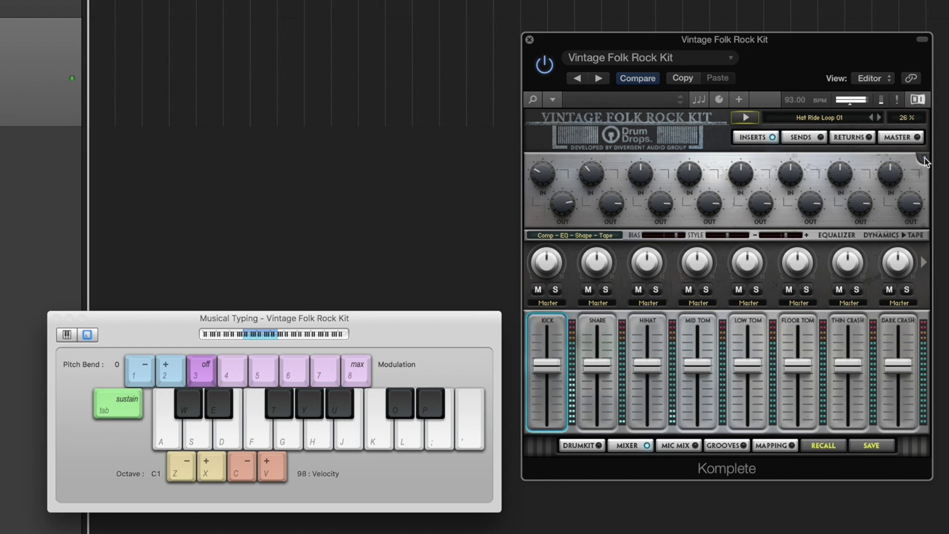
left_click(923, 158)
- Sweep the tape style between its extremes and settle it slightly below centre
left_click_drag(726, 239, 678, 238)
left_click_drag(707, 235, 940, 275)
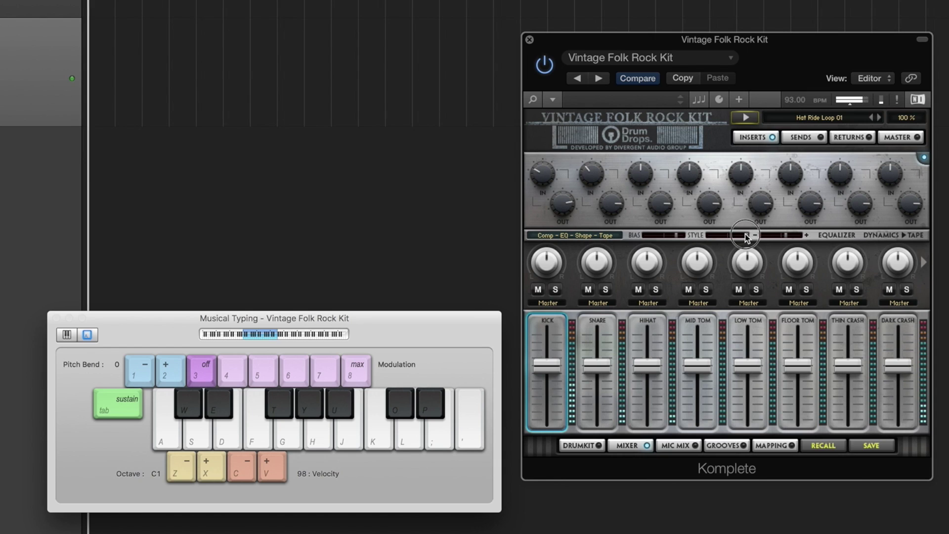
left_click_drag(748, 235, 711, 241)
- Lower the tape bias to 32 % and its -/+ level to 8 %, bypass the tape effect and stop the groove
left_click_drag(676, 238, 662, 236)
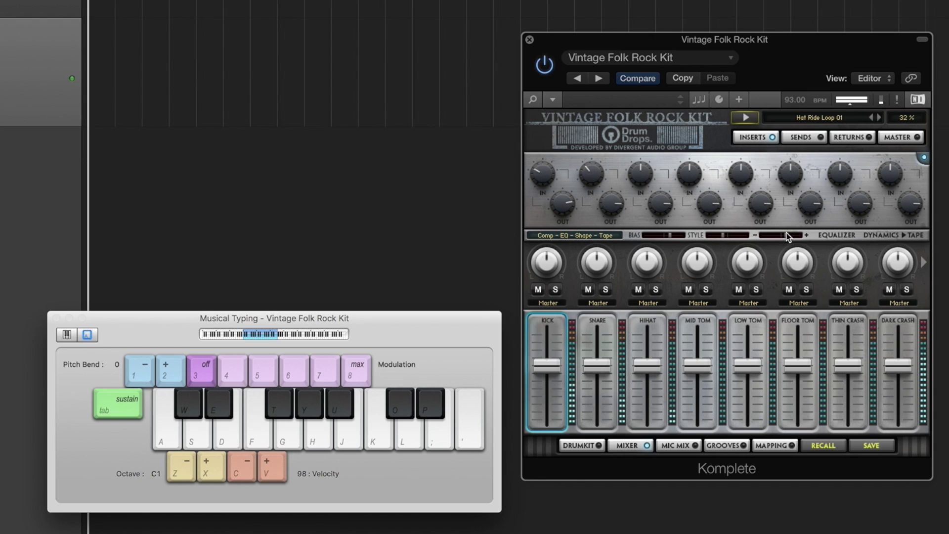
left_click_drag(787, 236, 776, 236)
left_click(924, 158)
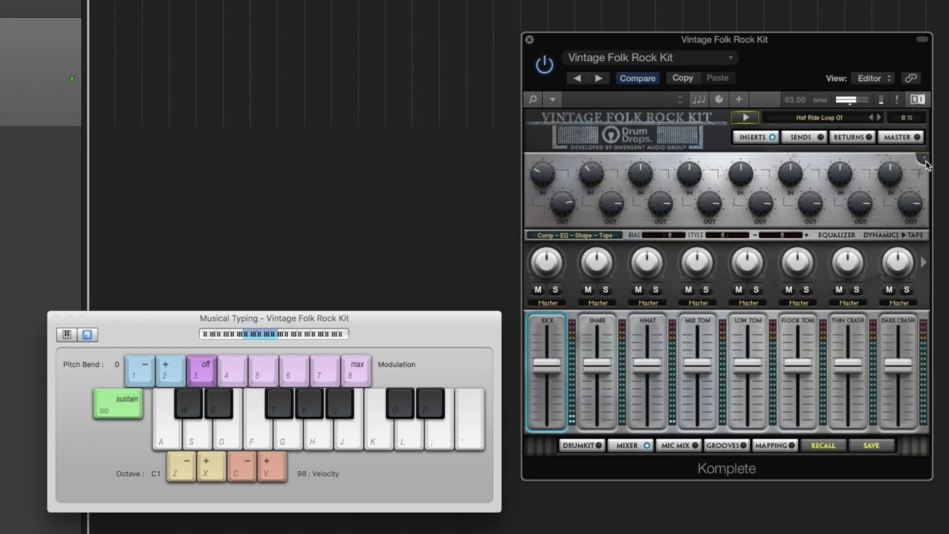
left_click(924, 158)
left_click(746, 119)
- Open the mic mix, restart the groove and turn down the kick, snare and room mics on all channels
left_click(675, 446)
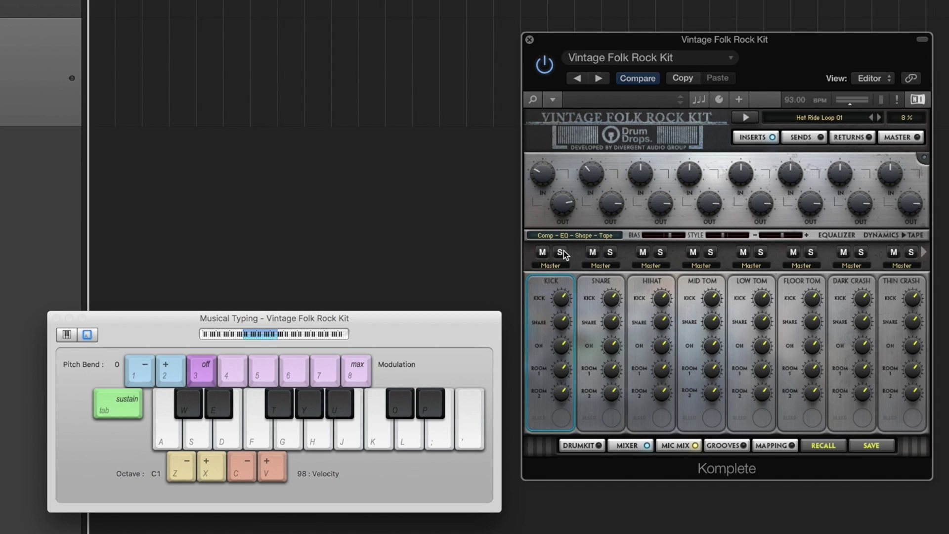
left_click(751, 120)
left_click_drag(564, 327, 563, 349)
left_click(565, 525)
left_click_drag(563, 296, 562, 314)
- Raise the kick and room 2 mics on the kick channel, and the snare and both room mics on the snare channel
left_click_drag(560, 348, 559, 301)
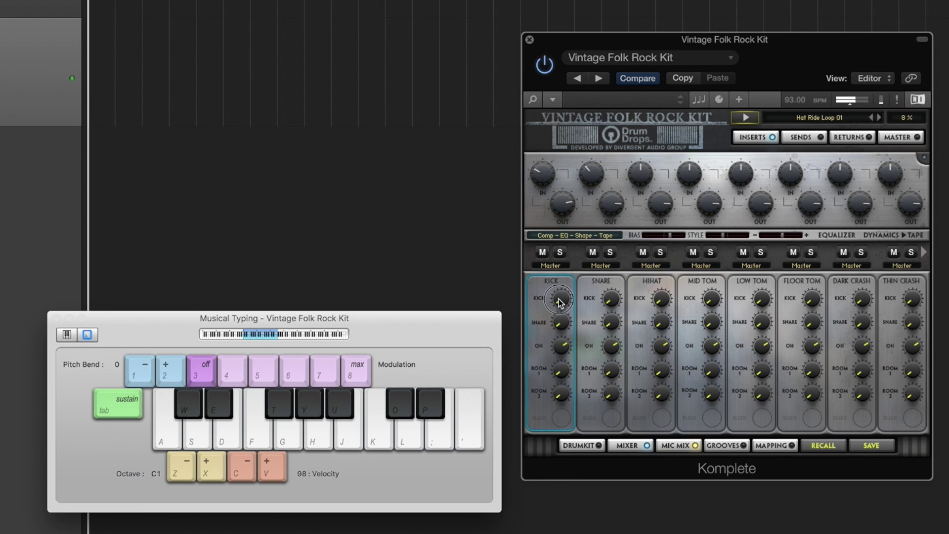
left_click(562, 251)
left_click_drag(609, 322, 606, 297)
left_click(609, 253)
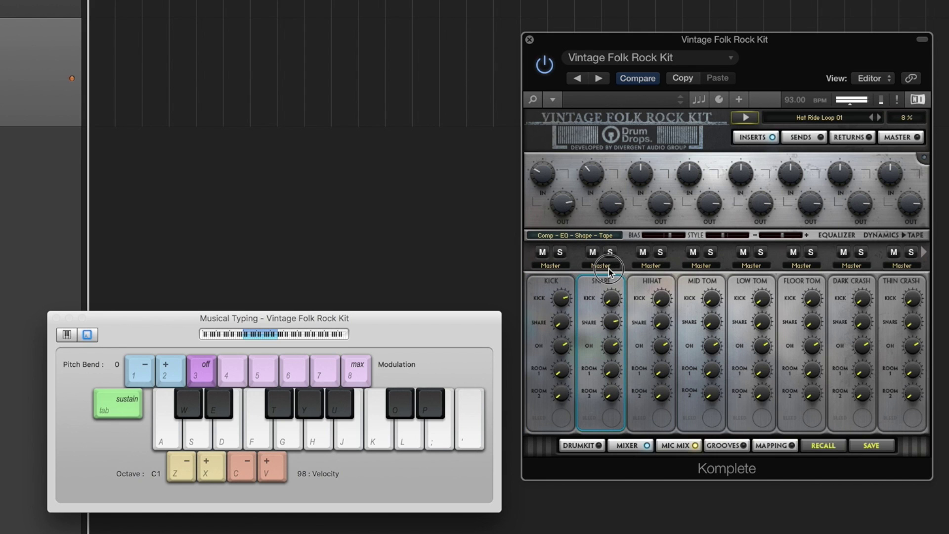
left_click(609, 270)
left_click_drag(563, 393, 568, 345)
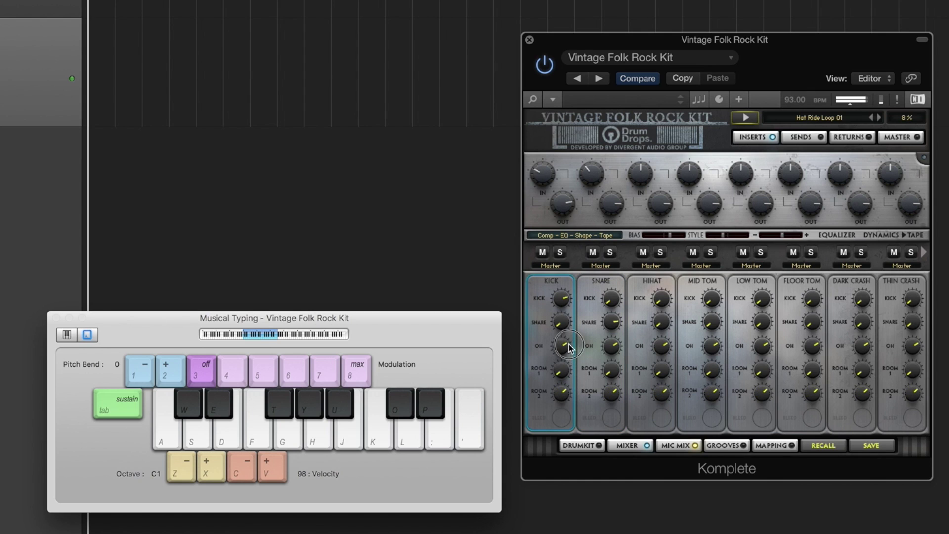
left_click_drag(608, 370, 618, 300)
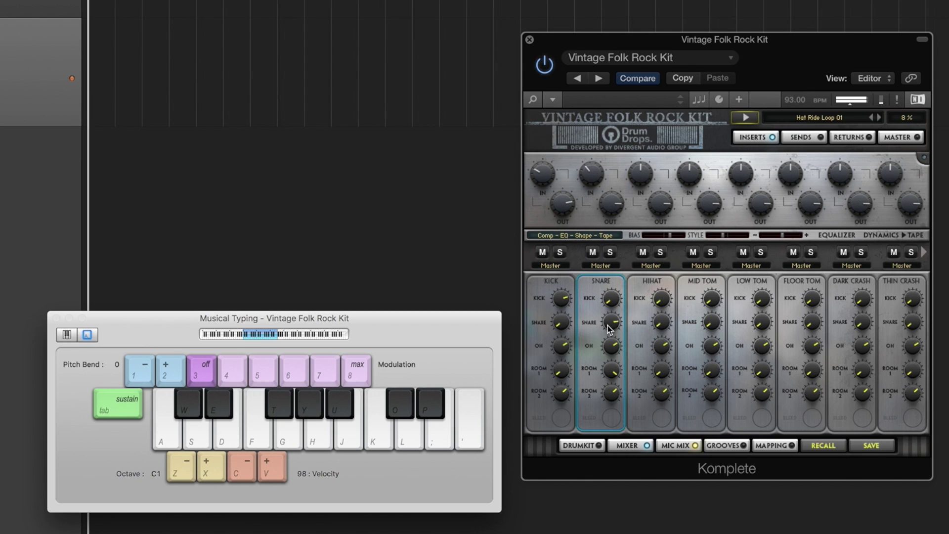
- Check the ride, tambourine and shaker channels in the mic mix and return to the kick-to-thin-crash page
left_click(681, 447)
left_click(682, 446)
left_click(682, 447)
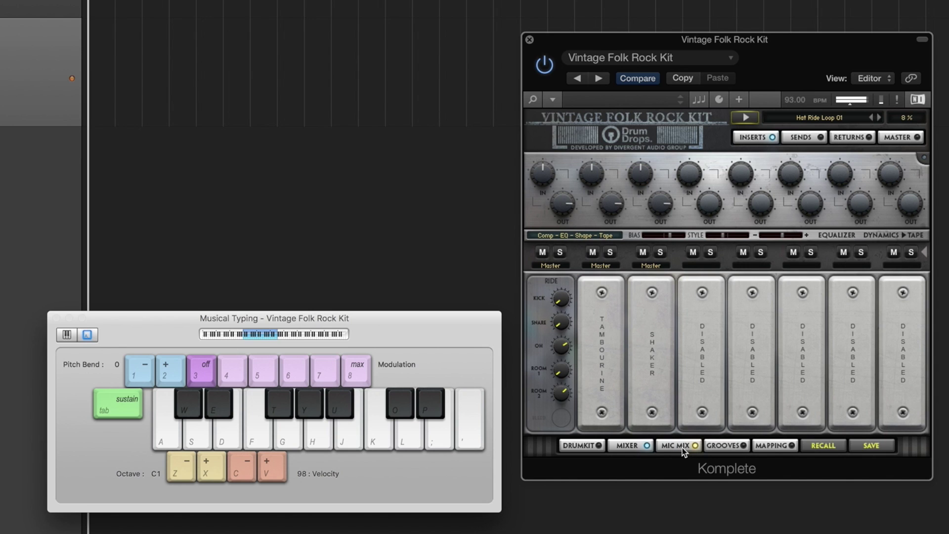
left_click(682, 447)
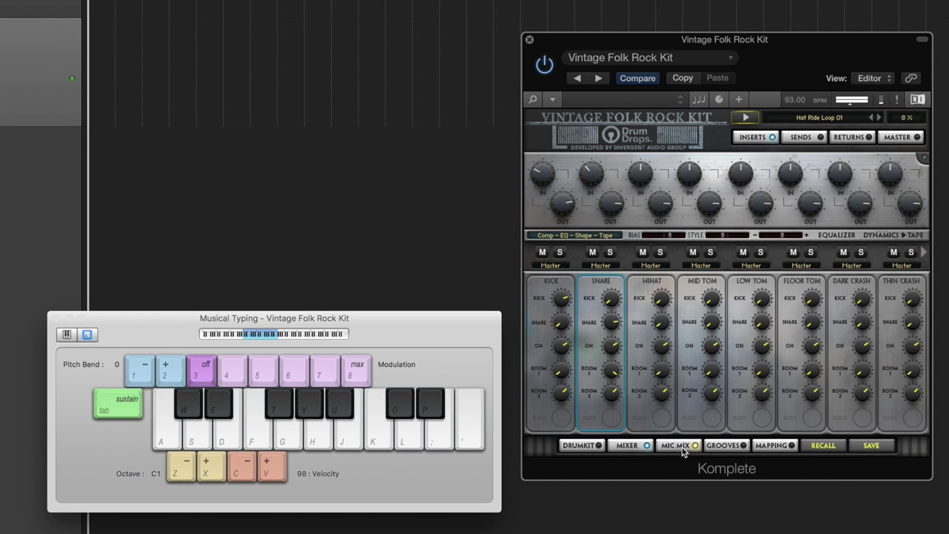
- Bring up the channel sends above the mixer, comparing the mixer faders with the mic mix
left_click(642, 445)
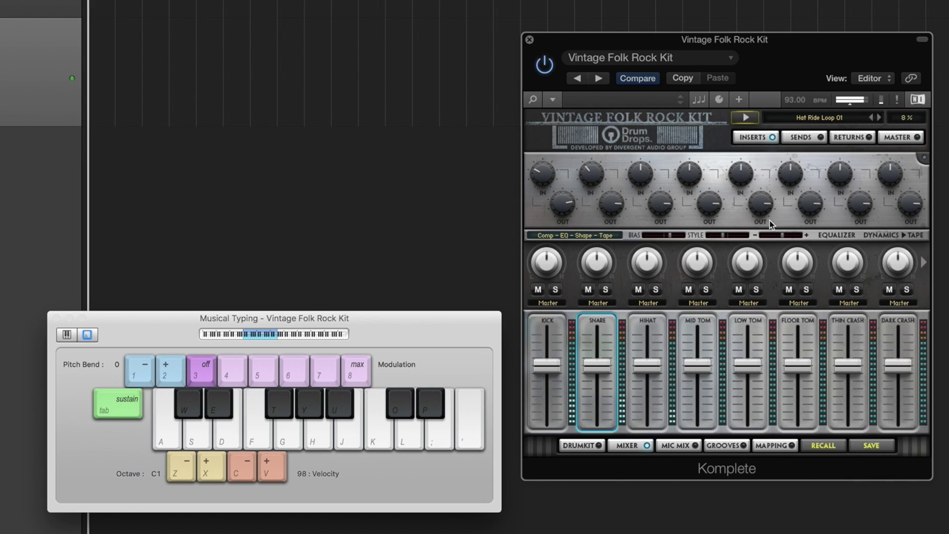
left_click(814, 139)
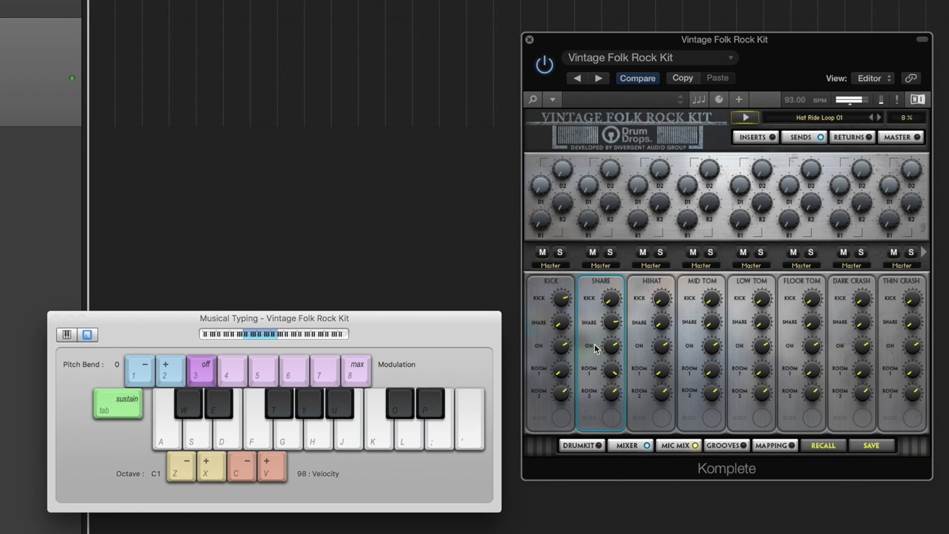
left_click(673, 445)
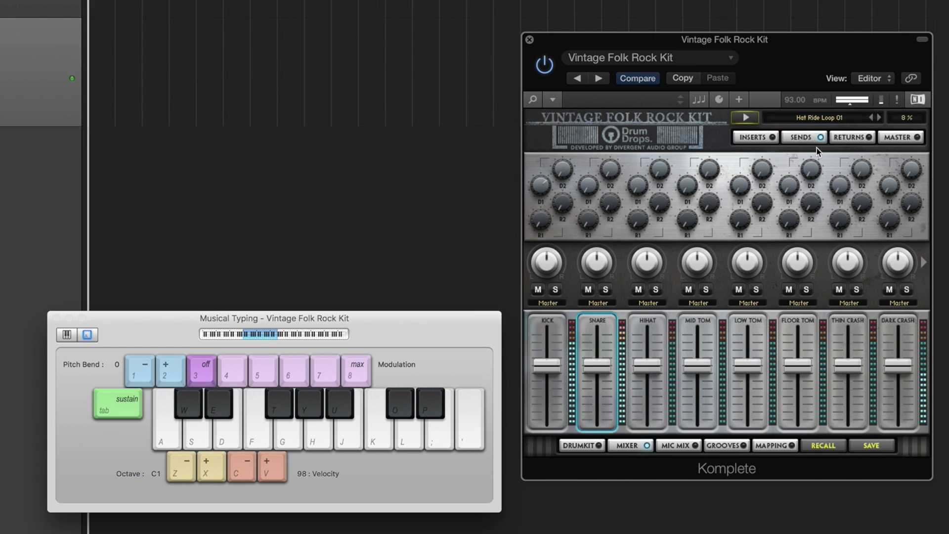
- Show the effect returns and switch on the D1 and D2 delays and the R1 reverb
left_click(849, 135)
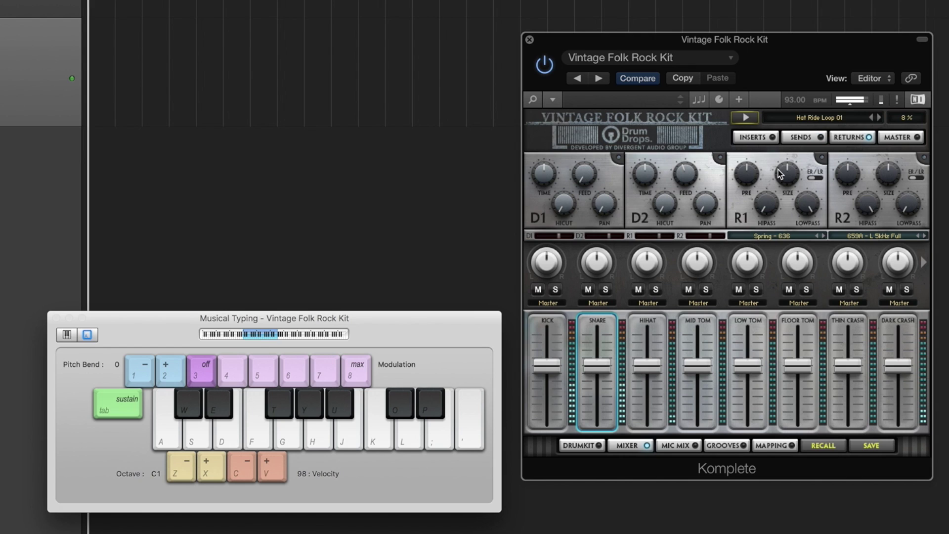
left_click(618, 157)
left_click(719, 157)
left_click(821, 158)
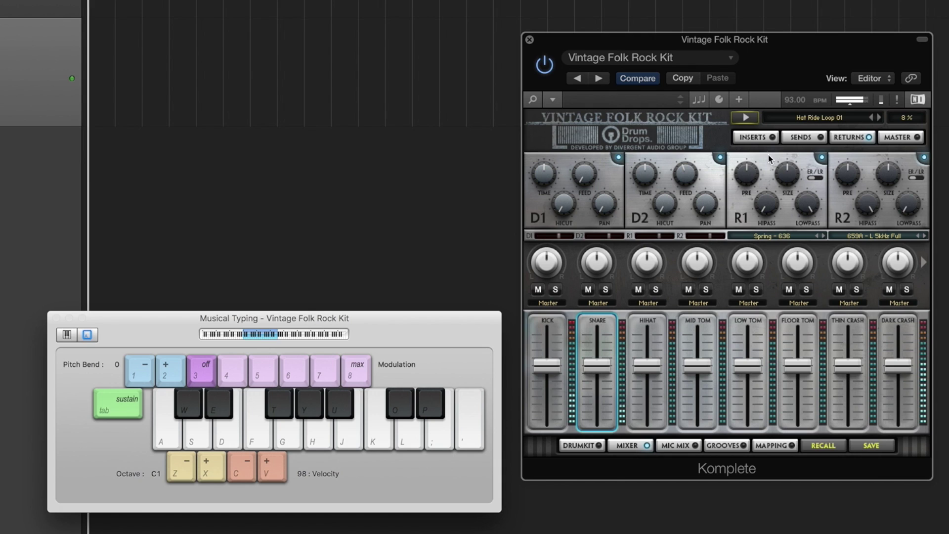
- Solo the kick and snare, raising the kick's D1 send and the snare's D2 send
left_click(803, 139)
left_click(546, 180)
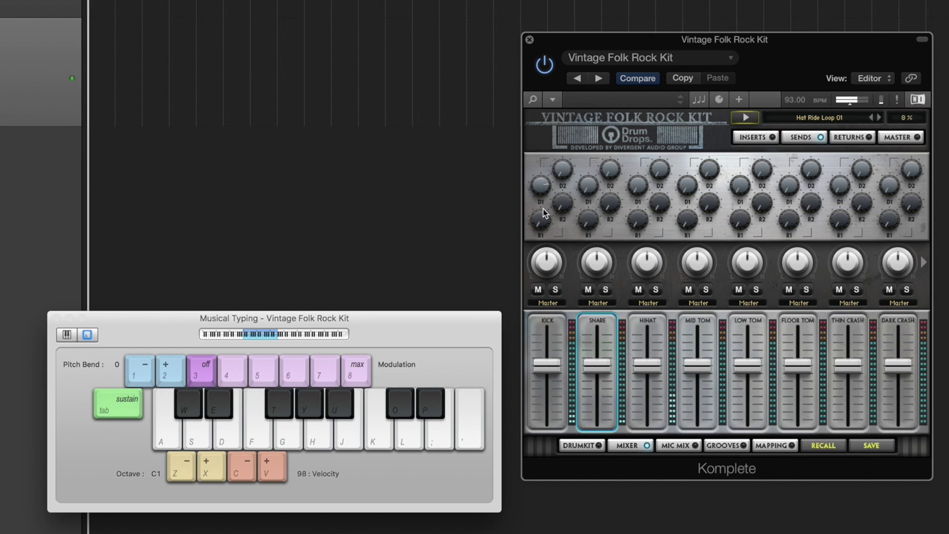
left_click(555, 289)
left_click(607, 291)
left_click(613, 115)
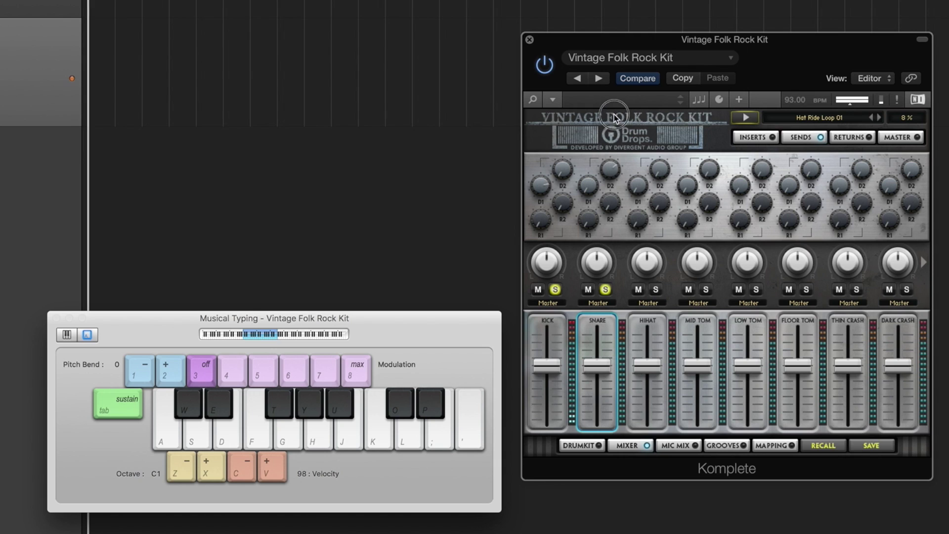
- Set the D2 delay time to 1/32 and D1 feedback to 48.4 %, shorten D1's time, and raise D1's high cut and D2's pan
left_click(857, 138)
left_click_drag(642, 173, 643, 204)
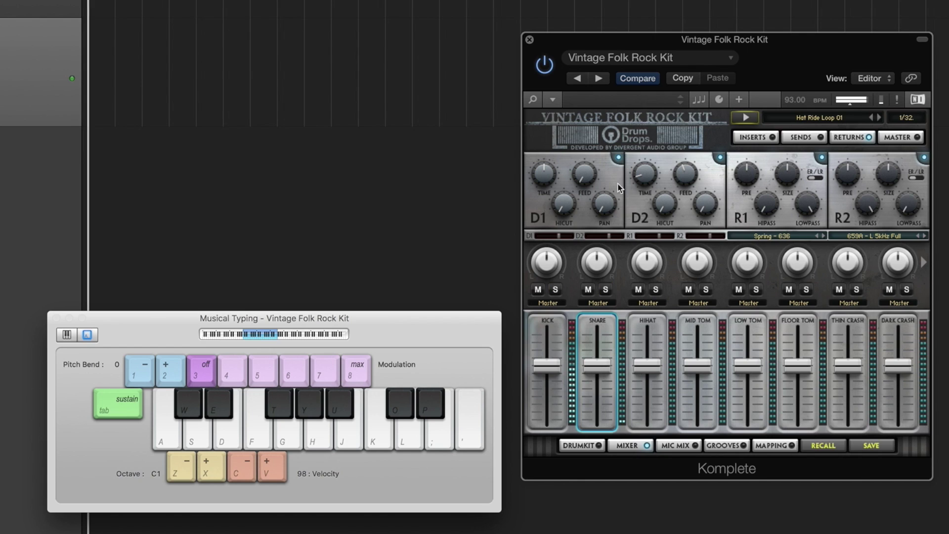
left_click_drag(538, 177, 538, 186)
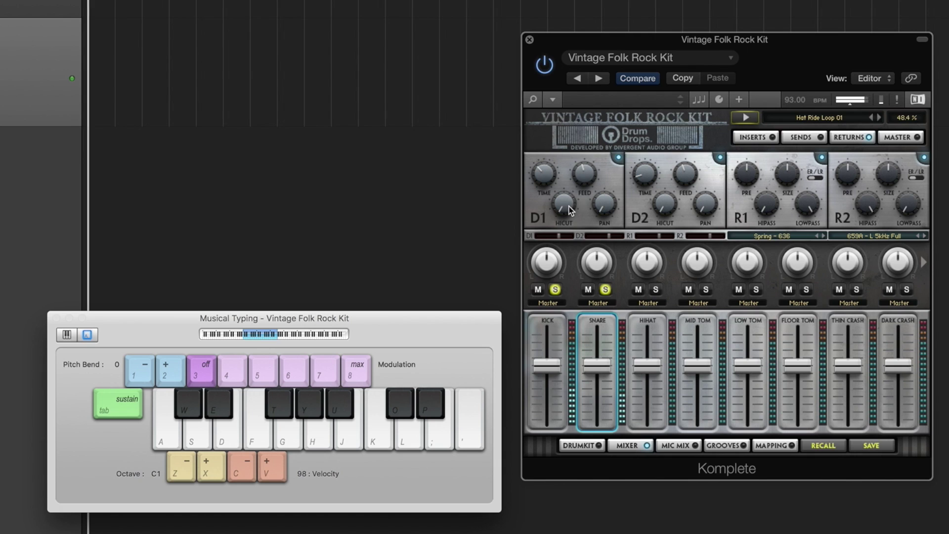
left_click_drag(568, 206, 569, 129)
left_click_drag(690, 197, 730, 130)
- Switch off both delay returns and raise the R1 reverb send on all channels
left_click(719, 157)
left_click(621, 158)
left_click(801, 137)
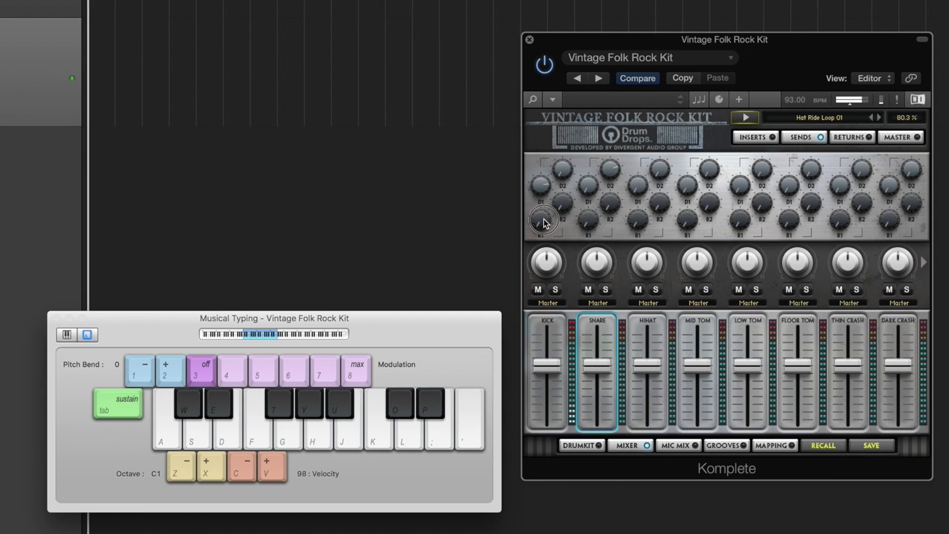
left_click_drag(544, 219, 538, 159)
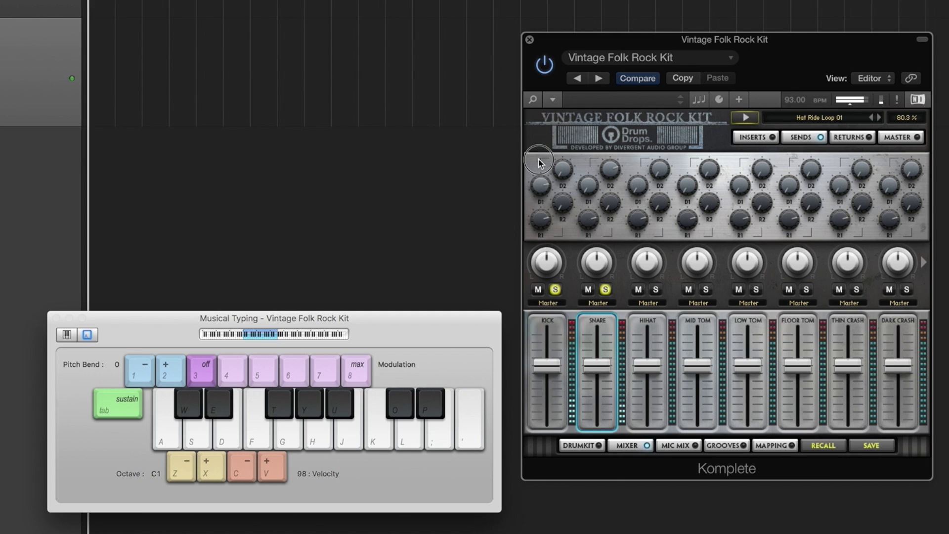
- Audition studio reverbs on the R1 return, including Studio - Solasound and Studio - The Garden
left_click(850, 141)
left_click(781, 236)
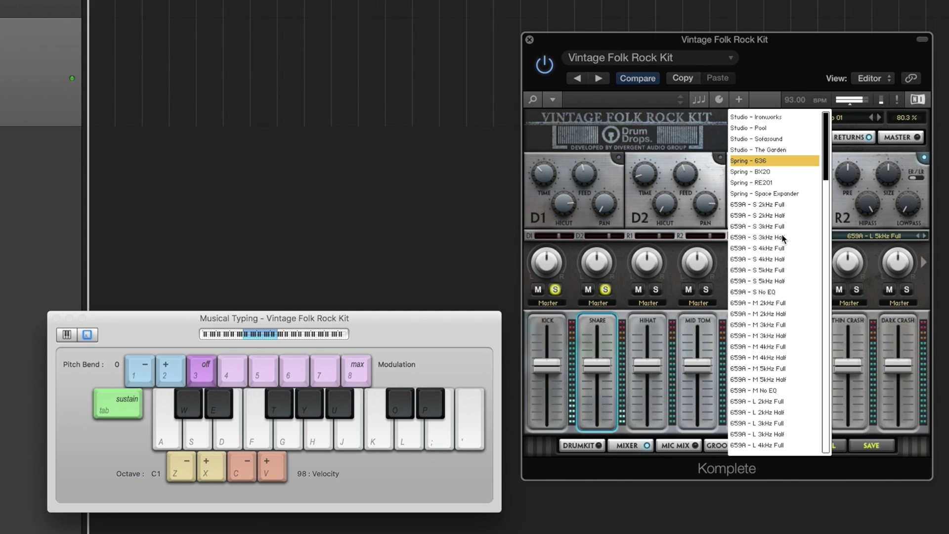
left_click(781, 139)
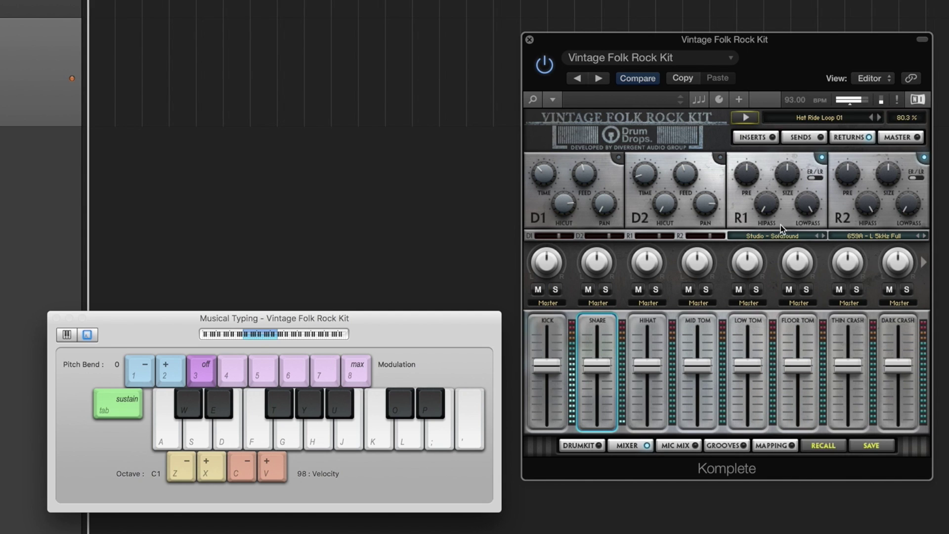
left_click(793, 233)
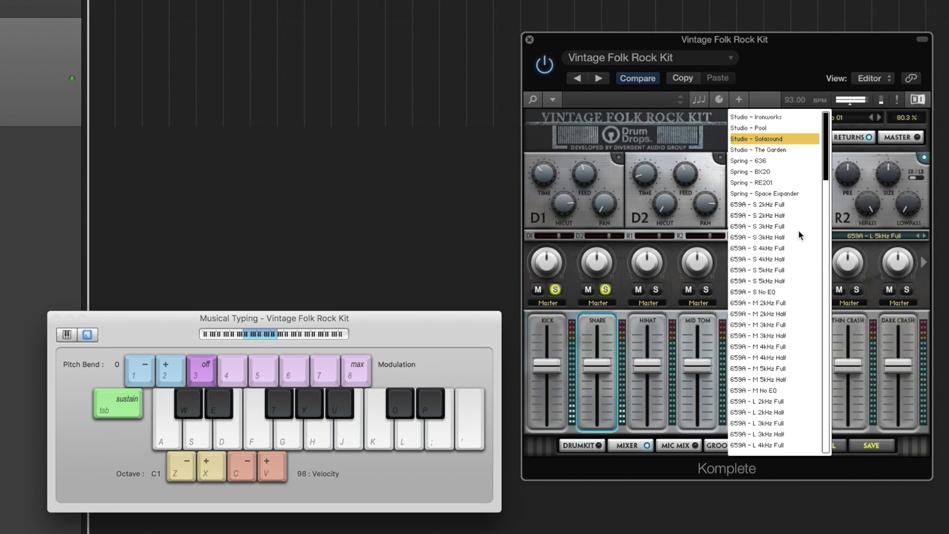
left_click(790, 150)
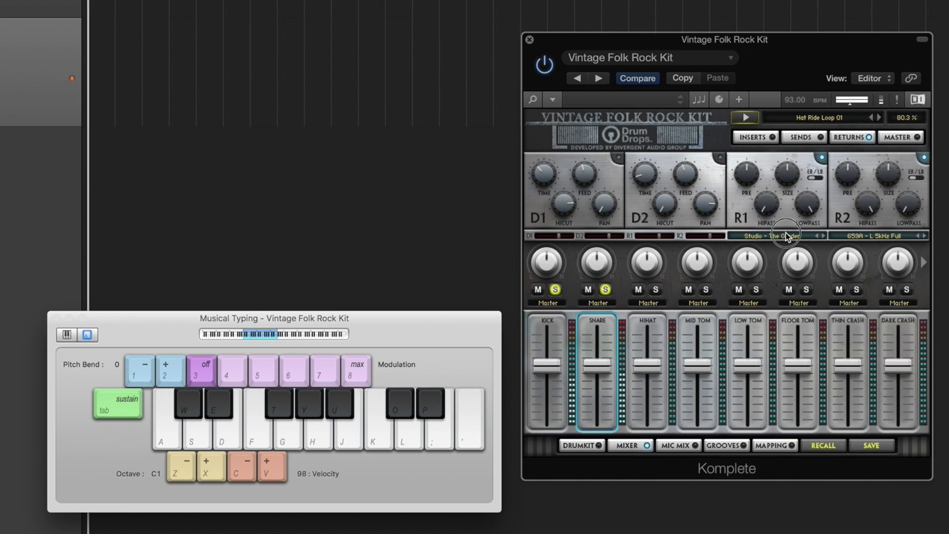
left_click(786, 235)
left_click(781, 123)
- Try the H3000 - Dense Room 2 8s reverb on the R1 return
left_click(785, 236)
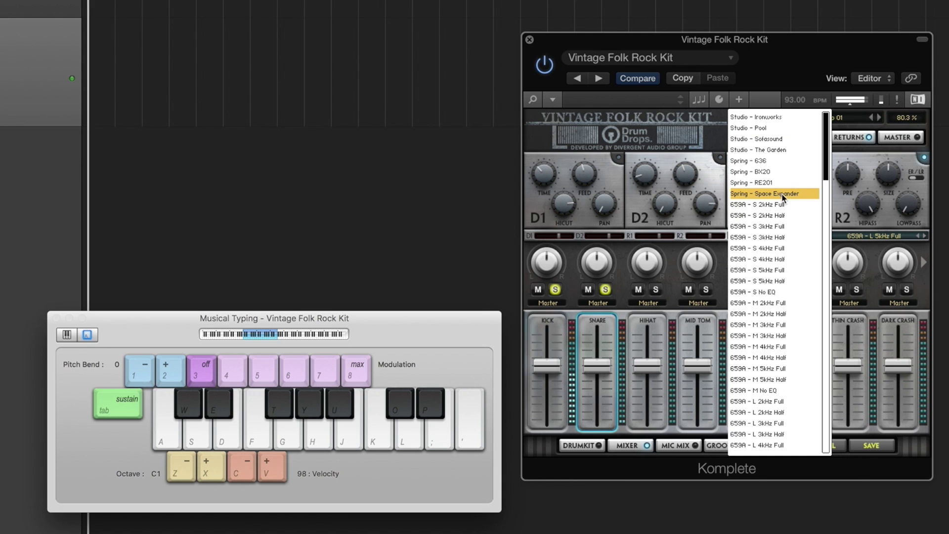
scroll(783, 196, "down", 10)
scroll(783, 197, "down", 15)
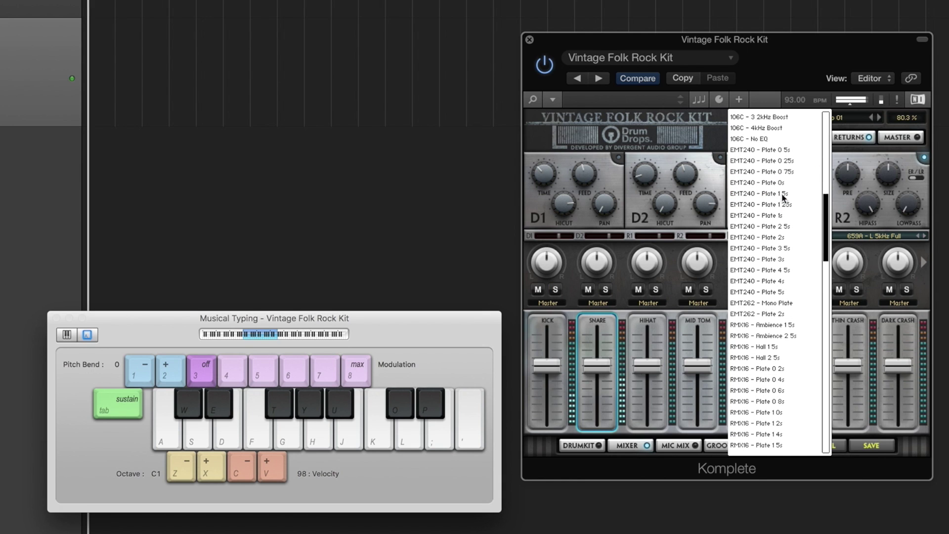
scroll(783, 196, "down", 8)
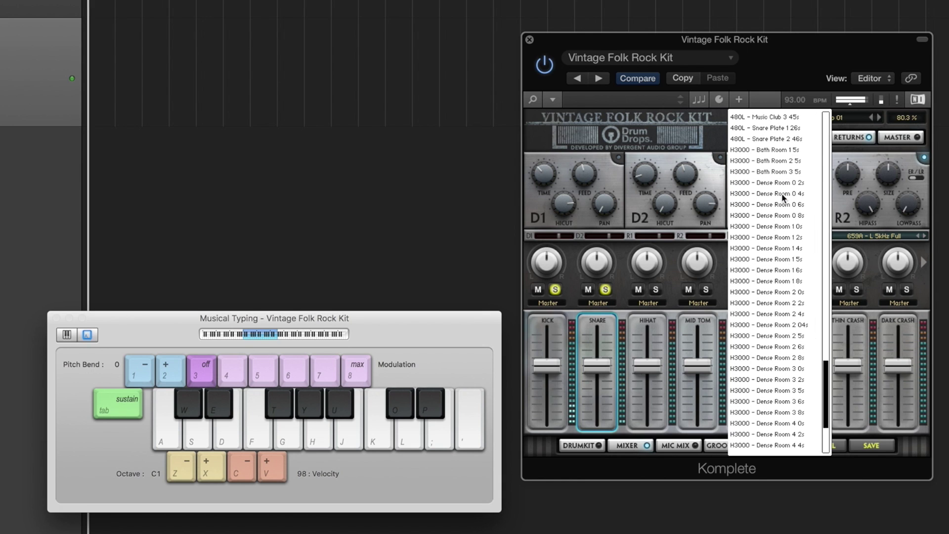
left_click(780, 241)
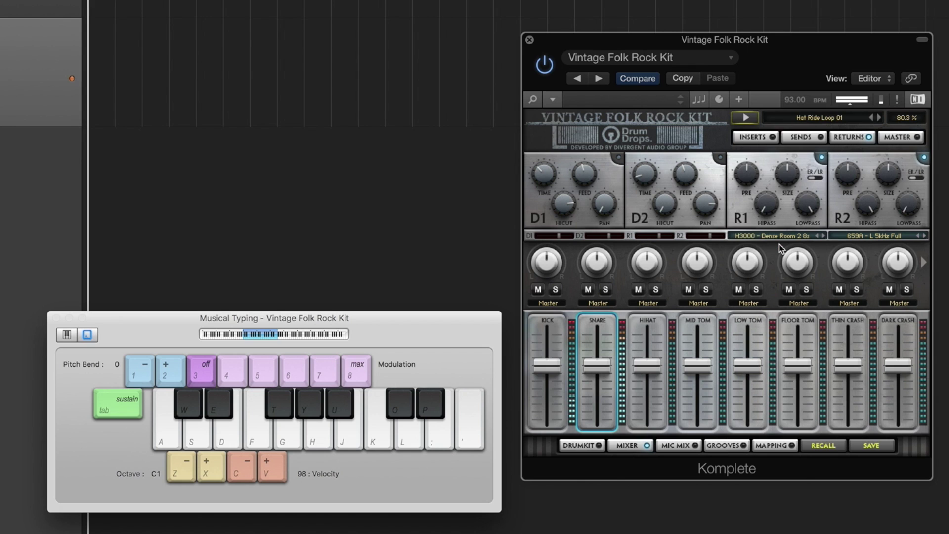
- Load the RMX16 - Plate 0 4s reverb into the R1 return
left_click(785, 238)
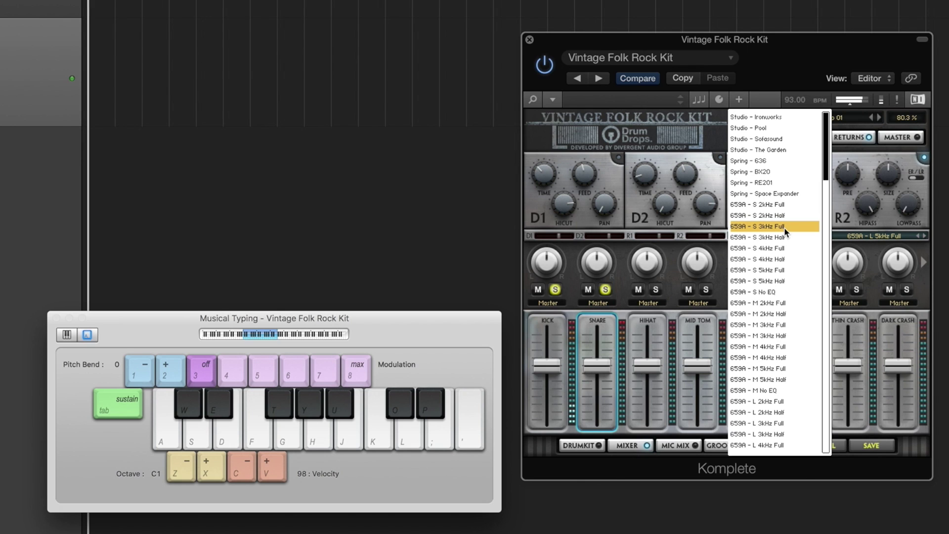
scroll(784, 227, "up", 12)
scroll(784, 226, "down", 4)
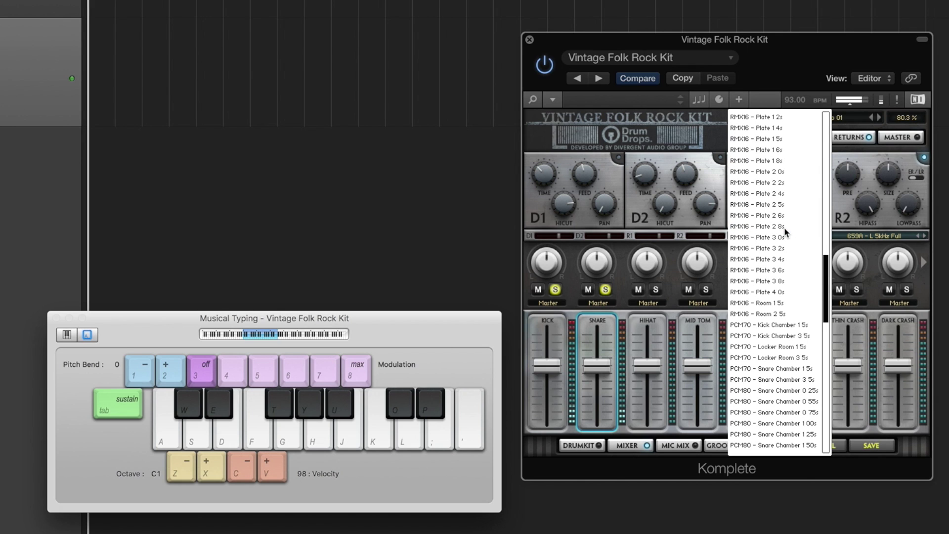
scroll(783, 151, "up", 2)
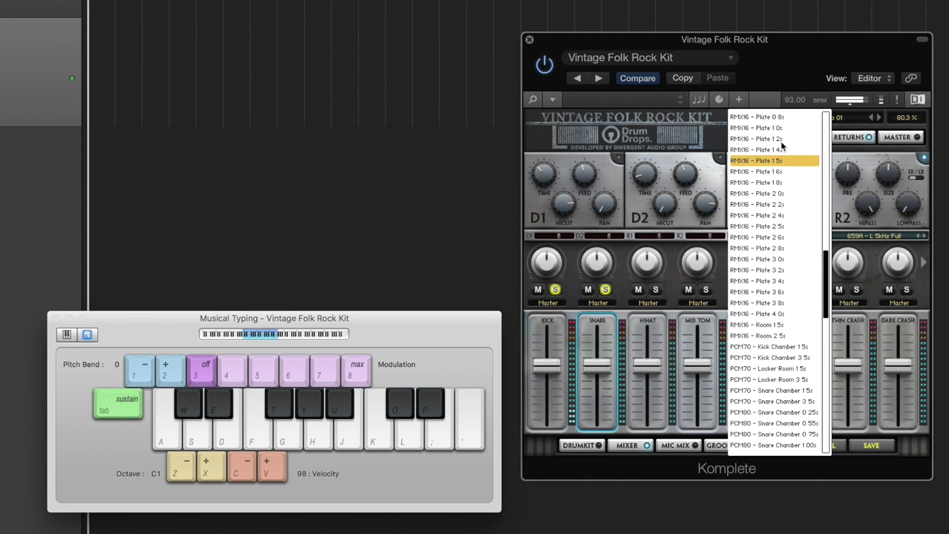
left_click(781, 117)
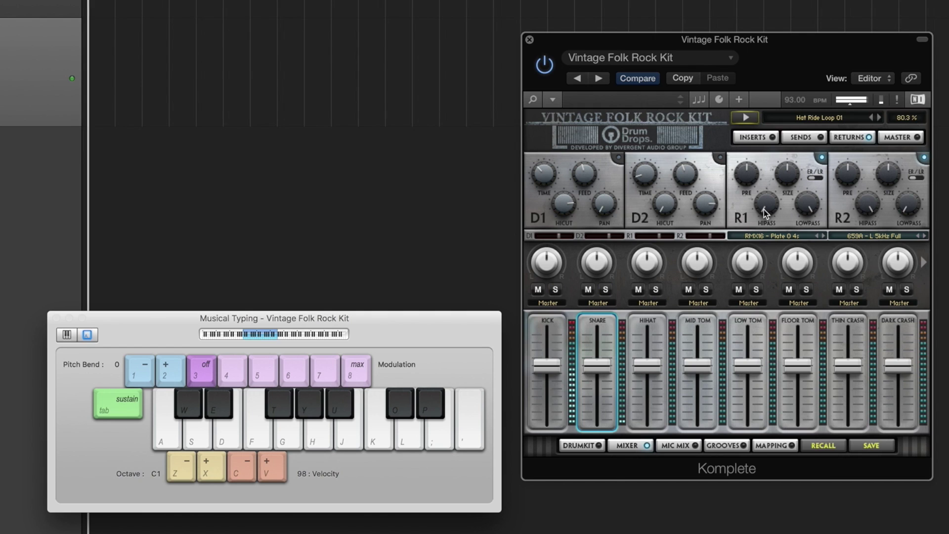
- Adjust the R1 reverb's high-pass and low-pass filters, finishing with a lowered high-pass
mouse_move(764, 208)
left_click_drag(763, 207, 804, 211)
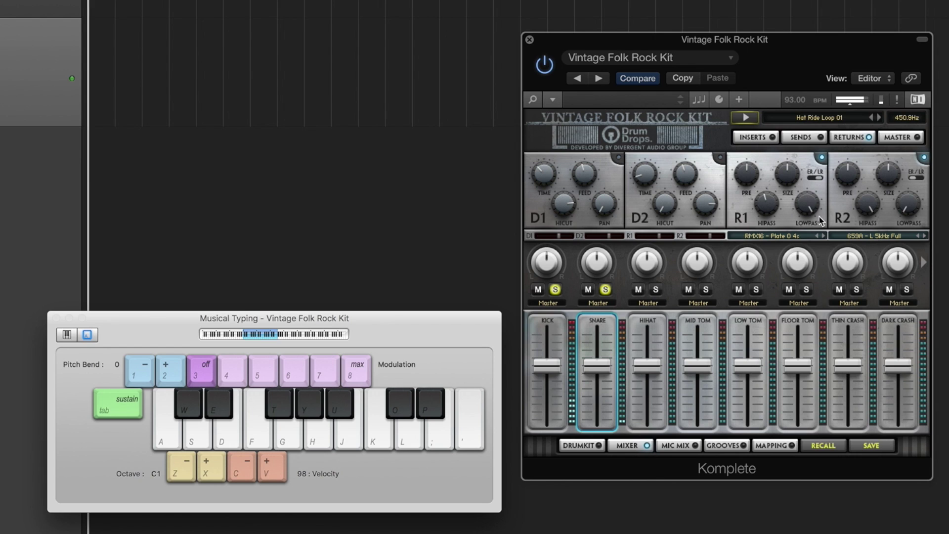
left_click_drag(811, 209, 807, 200)
left_click_drag(808, 208, 812, 168)
left_click_drag(773, 212, 767, 228)
- Lower the R1 return level to -11.3 and switch off the R1 reverb
left_click(645, 239)
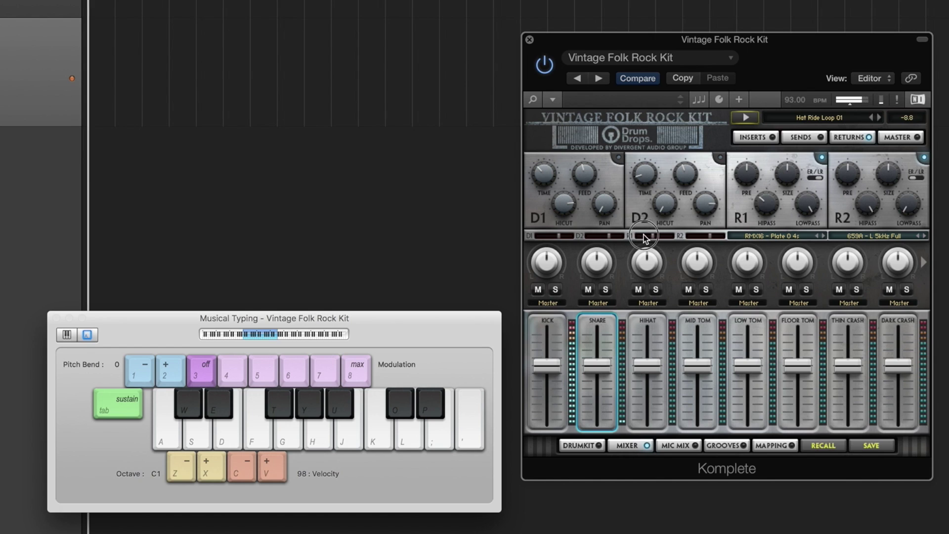
left_click_drag(645, 239, 640, 236)
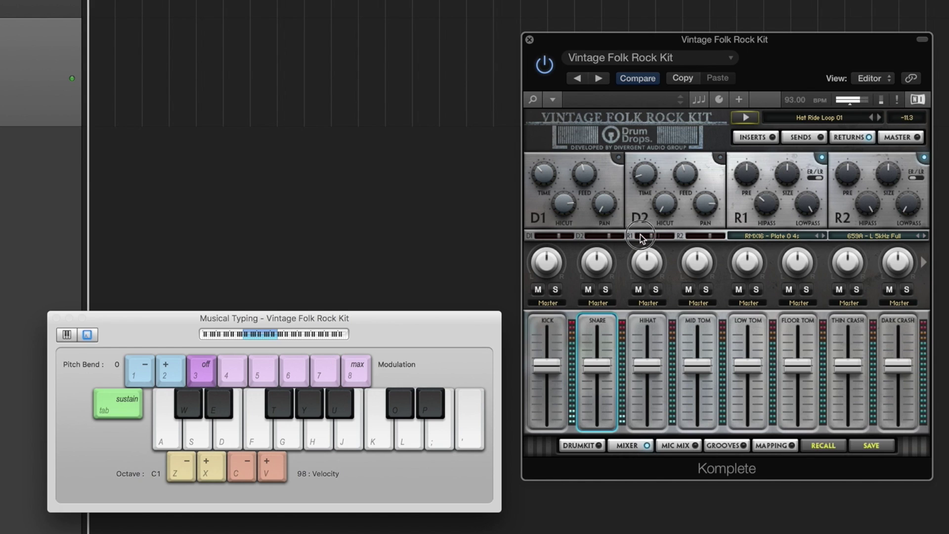
left_click(821, 157)
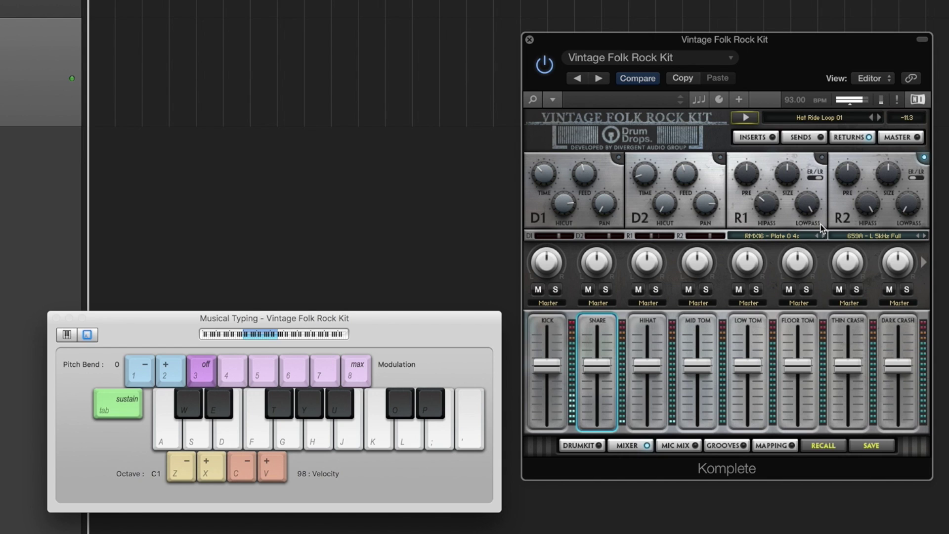
- Open the master section and set its effects routing to Crush+PostSat-Cmp-Eq-Lim
left_click(904, 142)
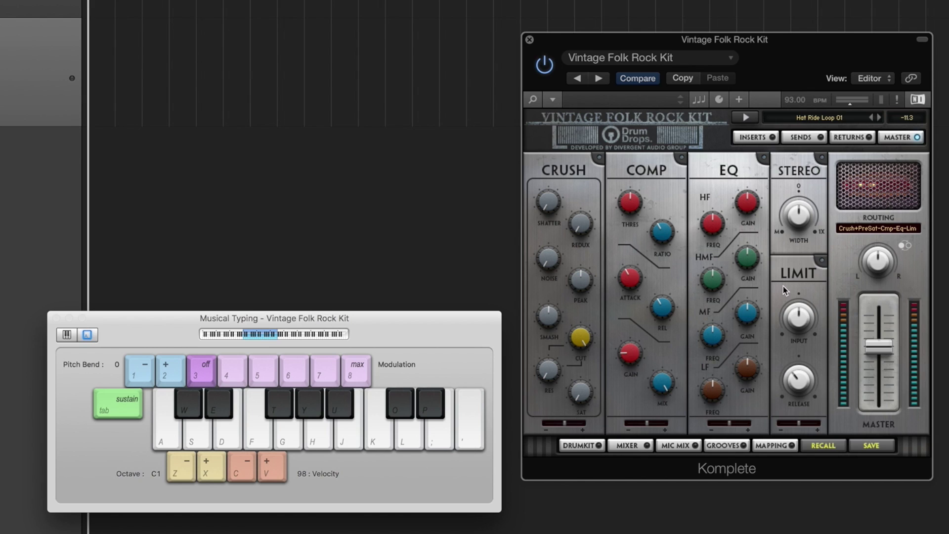
left_click(882, 230)
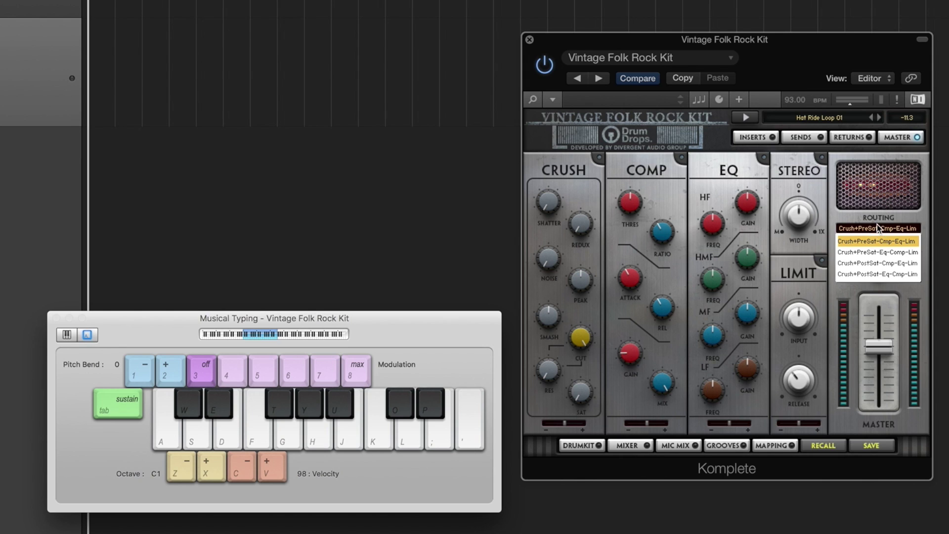
left_click(897, 252)
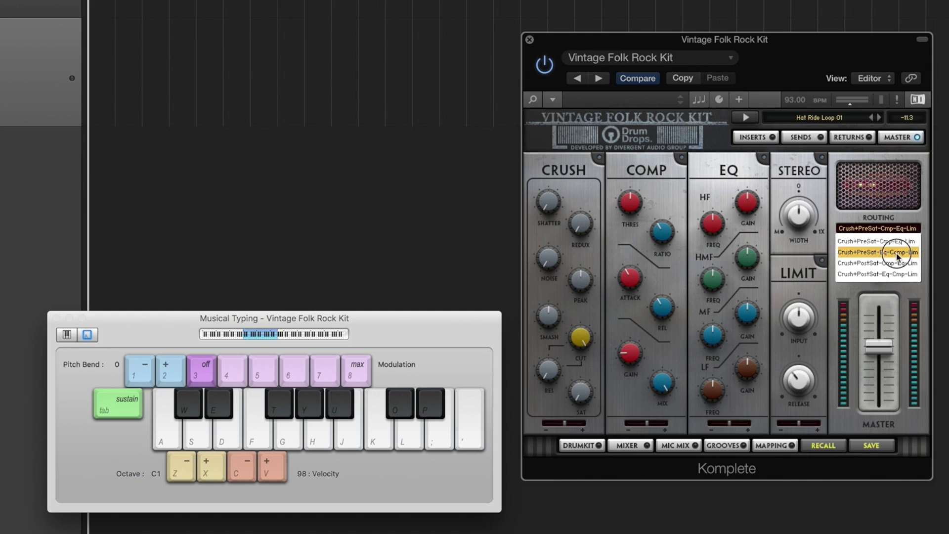
left_click(889, 241)
left_click(888, 252)
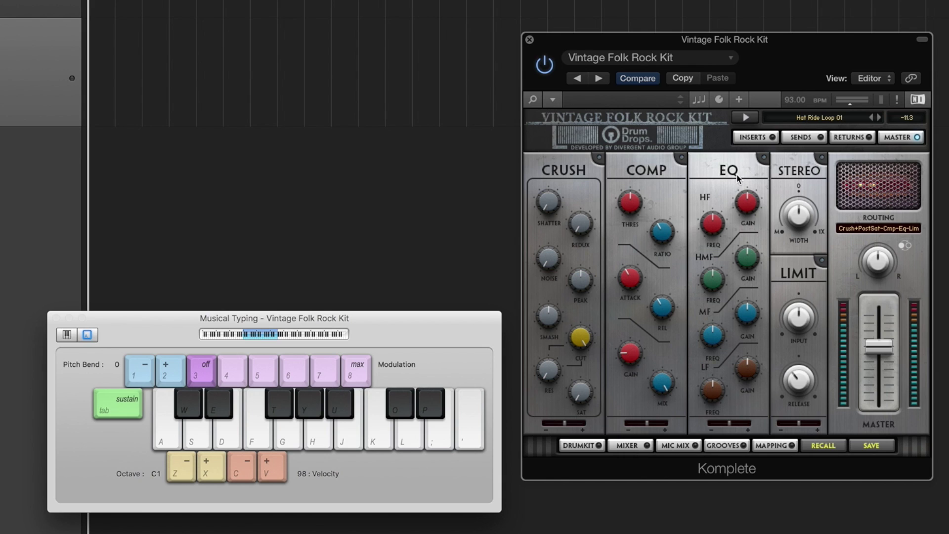
- Restart the groove with the master Crush effect on, setting Shatter to 9.3 Bit, raising Redux and turning Noise fully down
left_click(744, 118)
left_click(550, 190)
left_click_drag(547, 176, 546, 159)
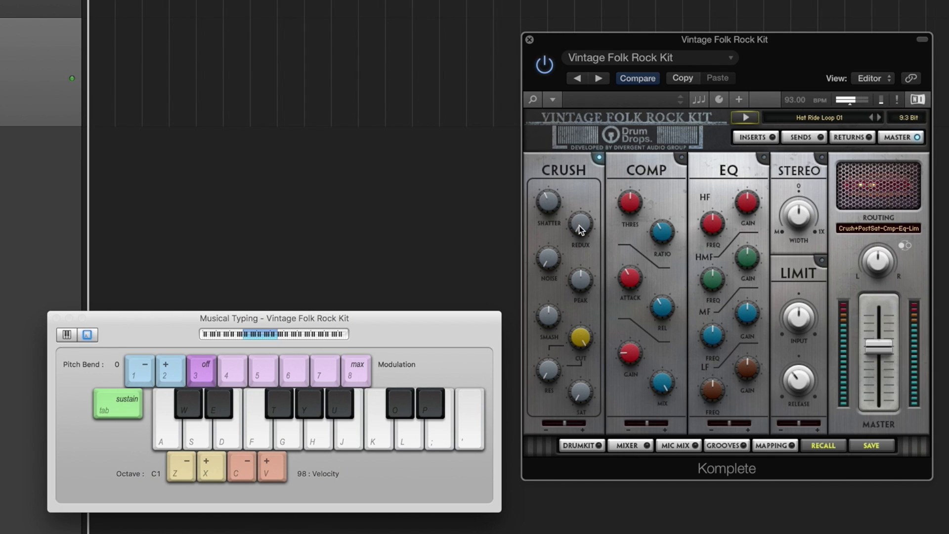
left_click_drag(579, 228, 574, 181)
left_click_drag(548, 259, 562, 316)
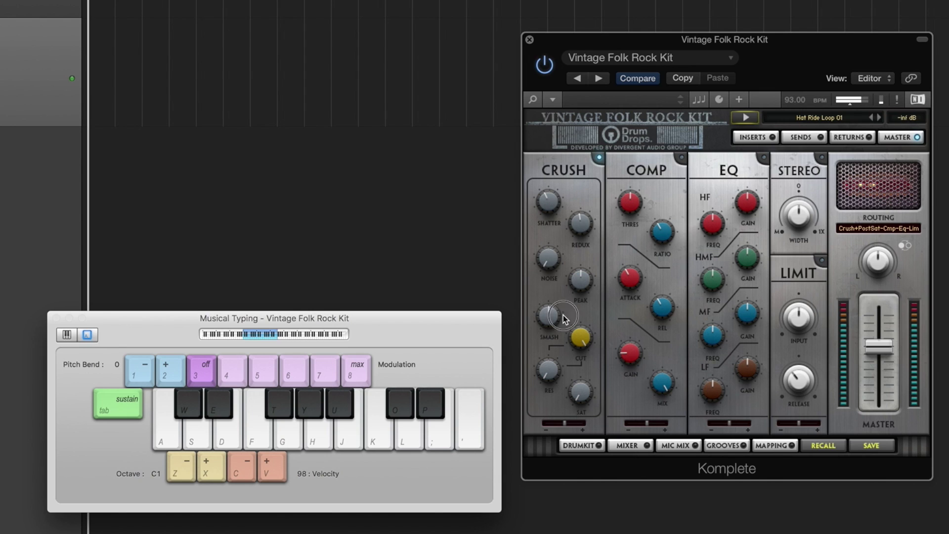
- Return to the drum kit view and shorten the kick's Drum Voice hold, with the decay at 293.0 ms
left_click(583, 445)
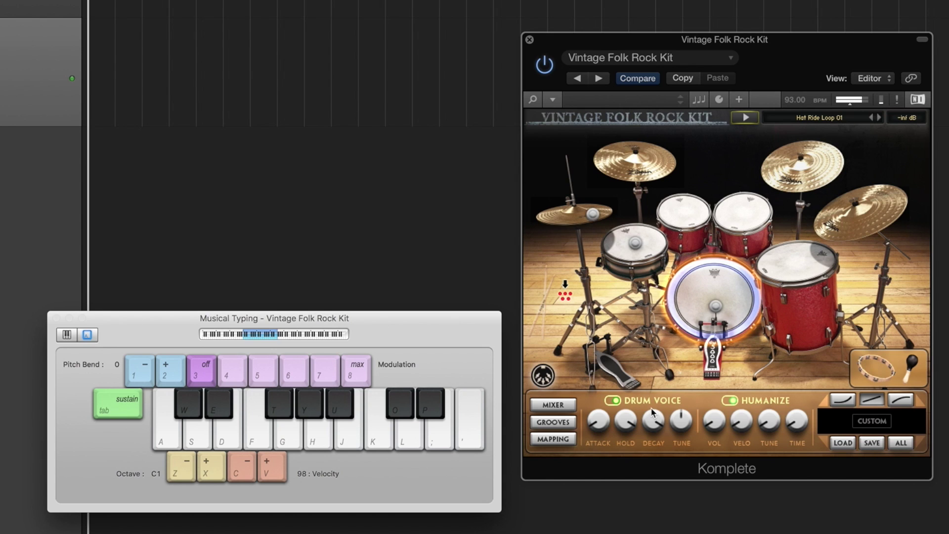
left_click(621, 437)
left_click_drag(621, 439, 668, 464)
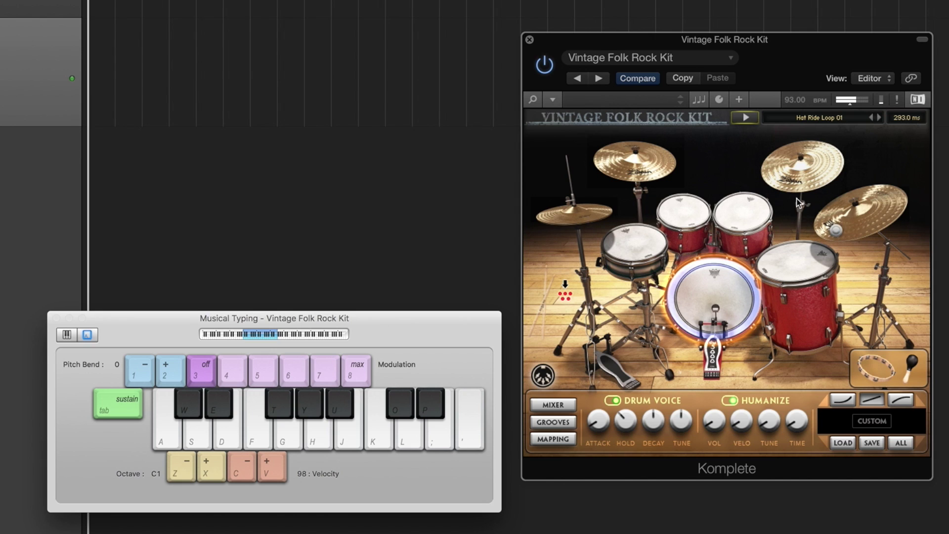
- Open the mixer's master section, raise the Crush Noise to -24.0 dB and adjust its Redux
left_click(565, 407)
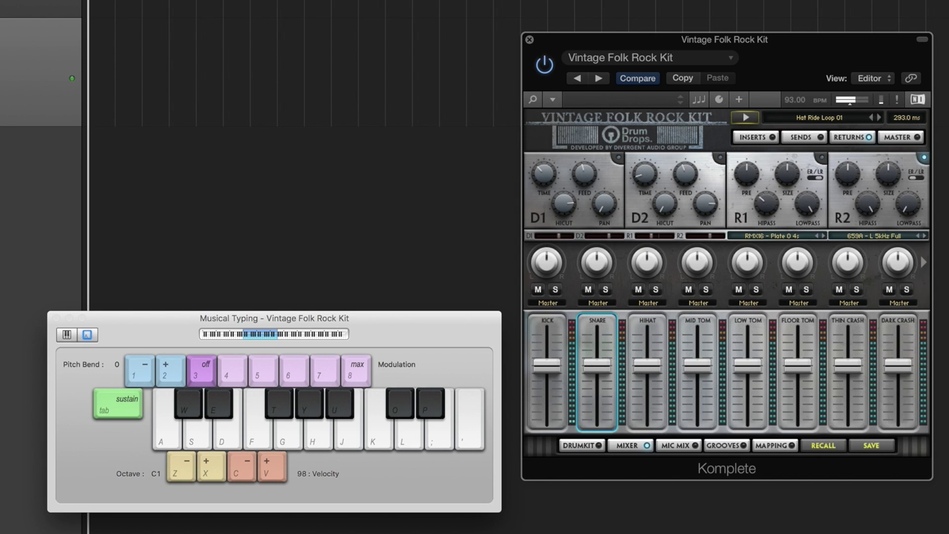
left_click(915, 140)
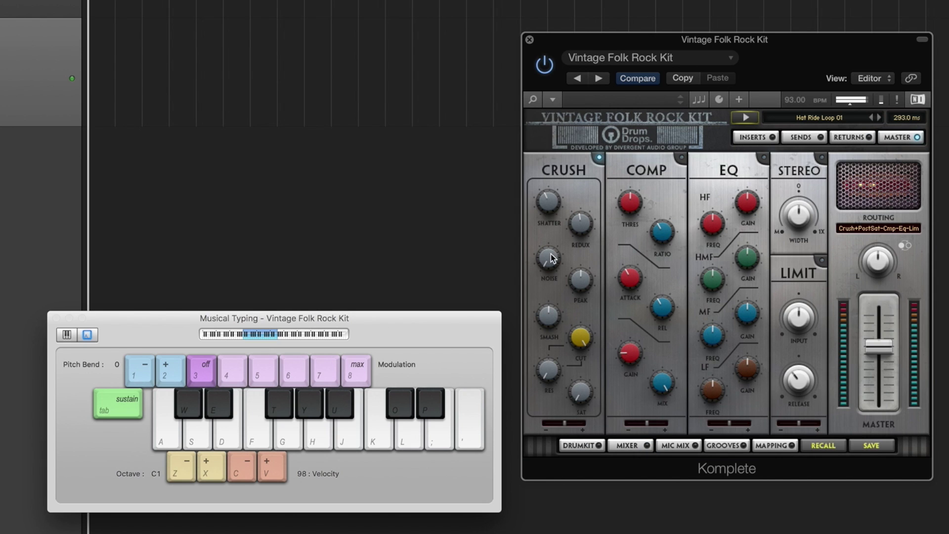
left_click_drag(552, 257, 552, 183)
left_click_drag(575, 217, 557, 246)
left_click(554, 235)
- Return to the drum kit view and shorten the kick's Drum Voice decay to 105.2 ms
left_click(587, 445)
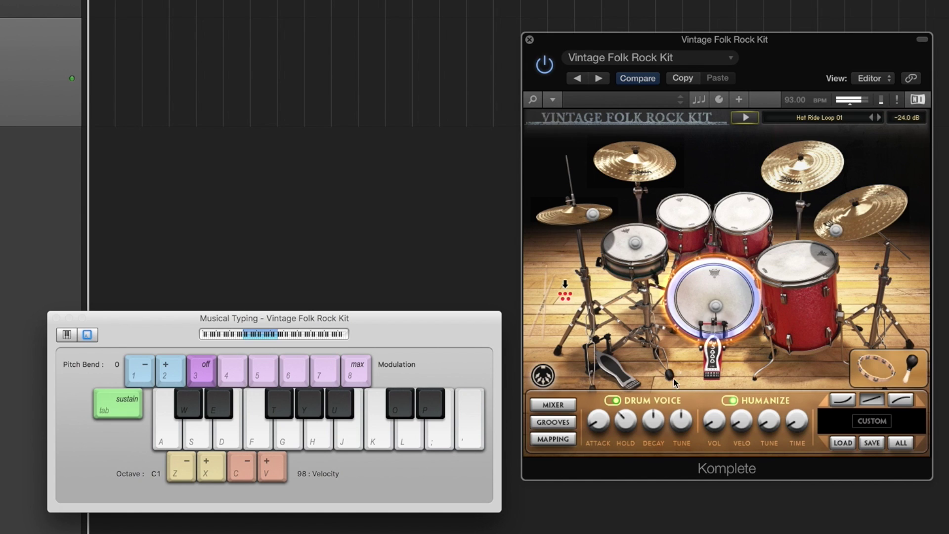
left_click(653, 433)
left_click_drag(652, 433, 653, 415)
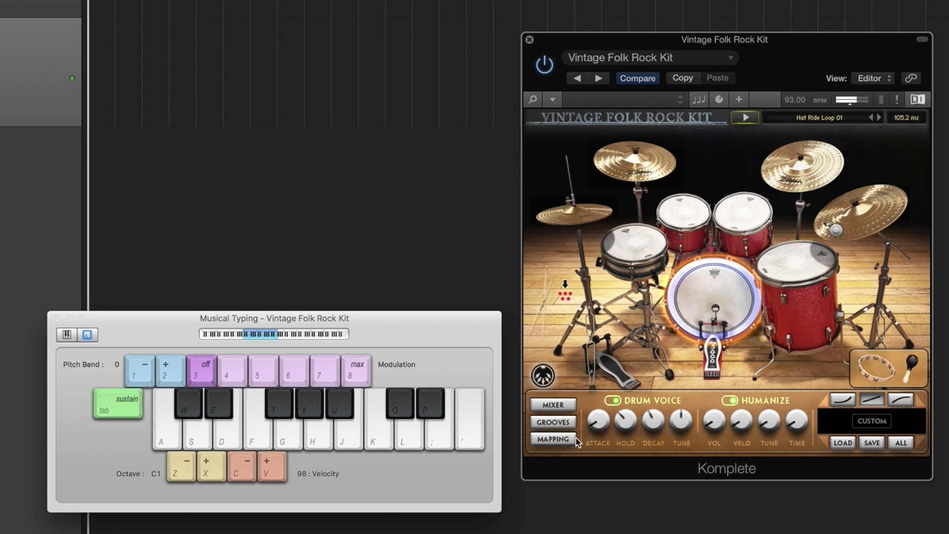
- Reopen the master section, turn the Crush Noise fully down, adjust Shatter and set Redux to 13.6 kHz
left_click(553, 405)
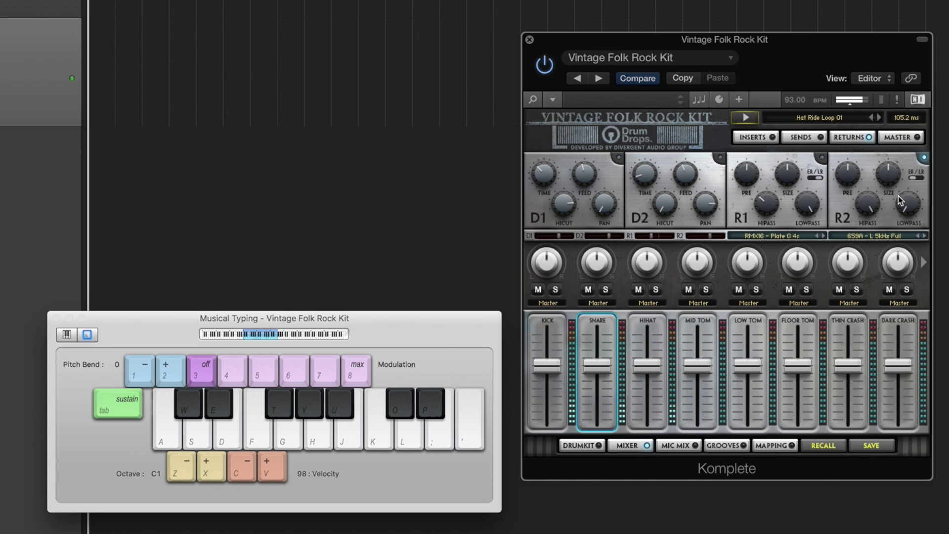
left_click(892, 141)
left_click(547, 235)
left_click_drag(548, 233, 565, 331)
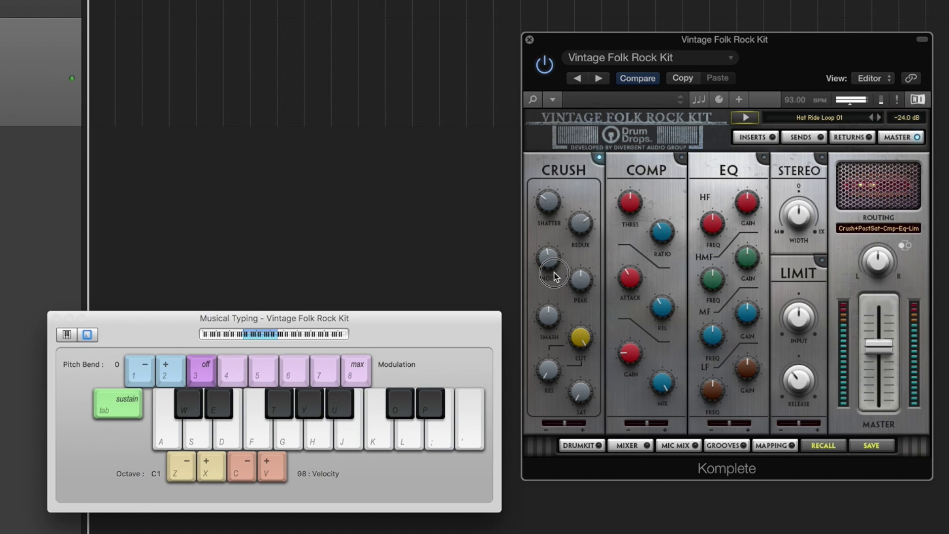
left_click_drag(549, 204, 580, 224)
- In the drum kit view, reset the kick's Drum Voice hold, decay and tune to their defaults
left_click(592, 449)
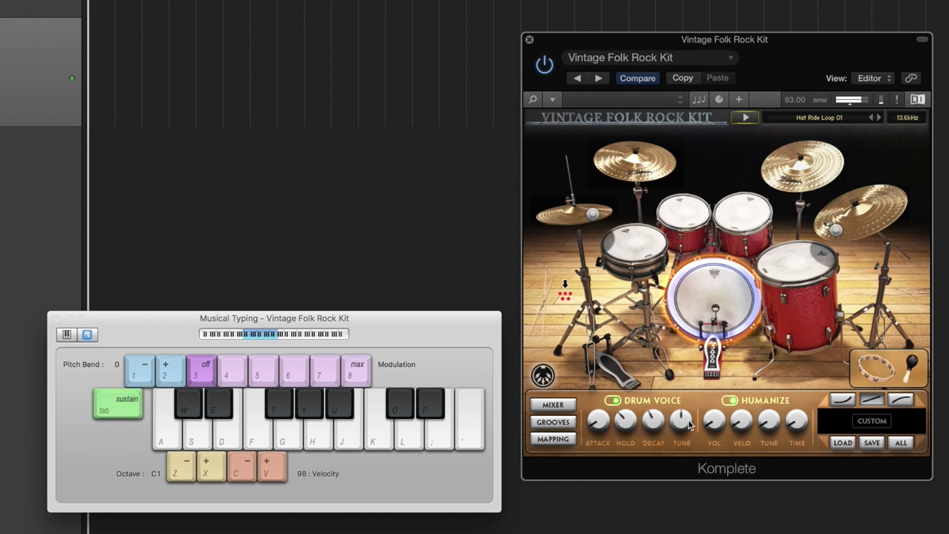
left_click(626, 422, "super")
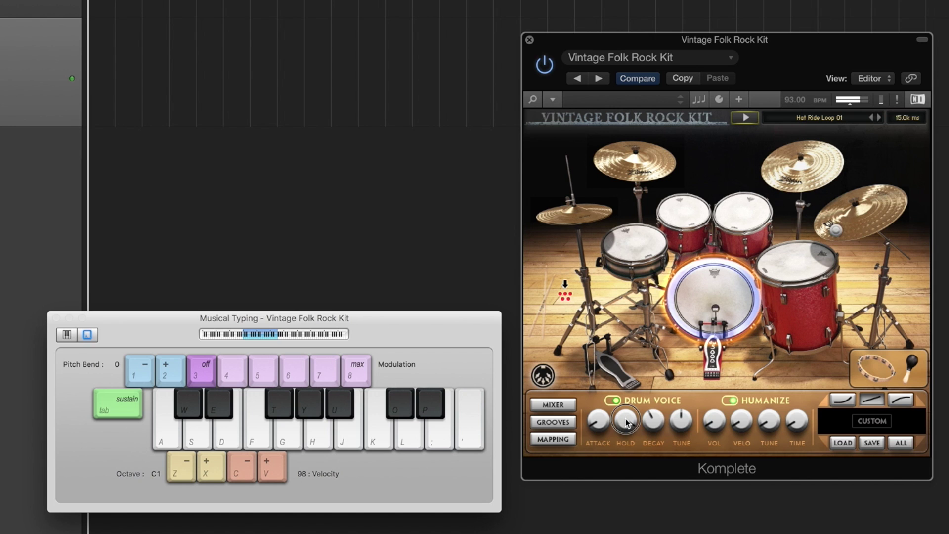
left_click(653, 421, "super")
left_click(681, 420, "super")
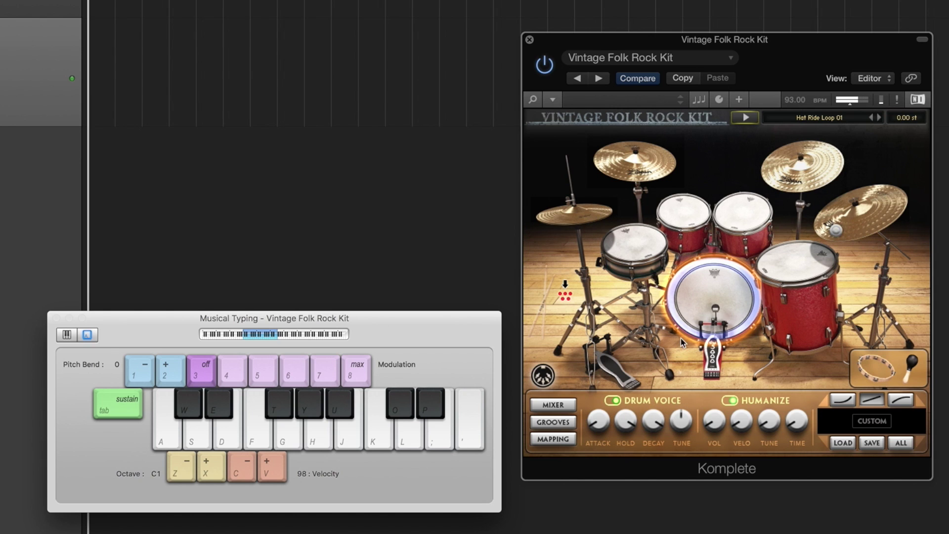
- Return to the master section and rework the Crush Shatter, lower Redux and Peak, and try the Noise control
left_click(553, 404)
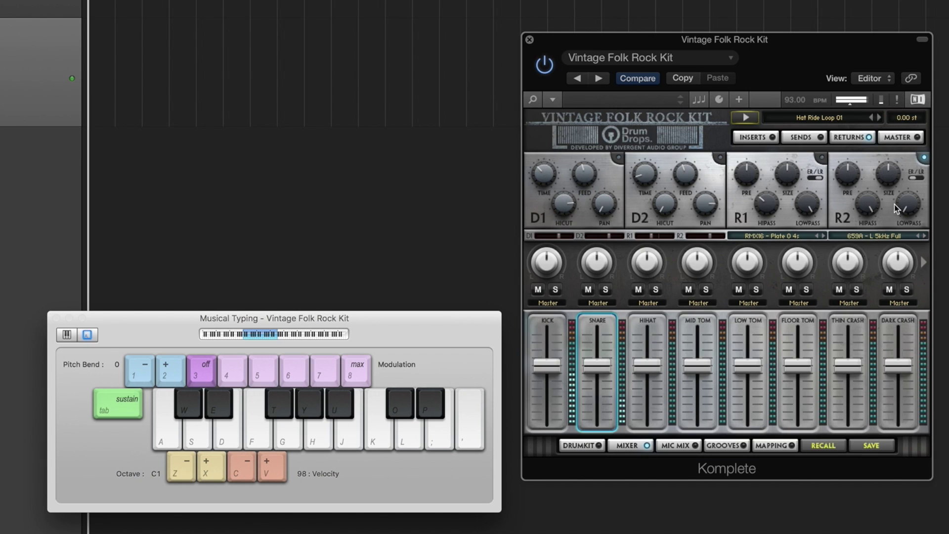
left_click(900, 139)
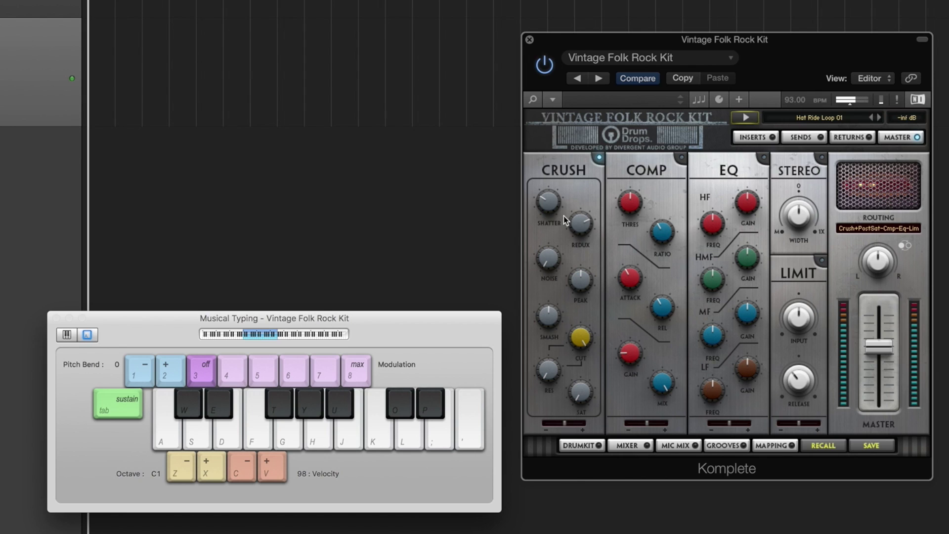
left_click_drag(551, 205, 584, 262)
left_click_drag(579, 281, 609, 375)
left_click(551, 275)
left_click_drag(551, 275, 551, 279)
- Raise the Crush Smash, lower the filter Cut, and try the saturation and Crush output level
left_click_drag(562, 345, 591, 361)
left_click_drag(546, 317, 594, 343)
left_click_drag(586, 392, 585, 368)
left_click(571, 422)
left_click_drag(571, 422, 544, 421)
left_click_drag(556, 417, 579, 418)
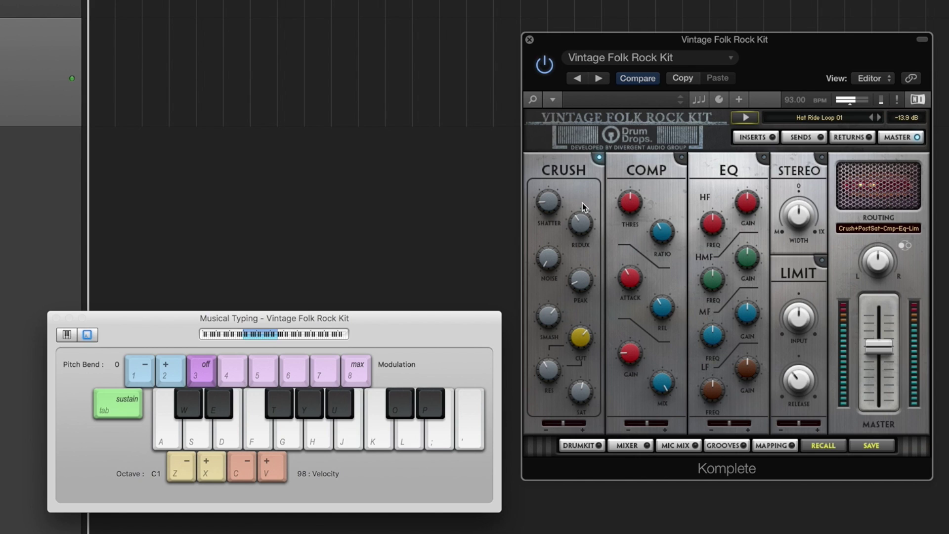
- Switch off the master Crush effect, readjusting its Shatter and filter Cut
left_click(598, 155)
mouse_move(549, 201)
left_mouse_down()
mouse_move(553, 159)
mouse_move(560, 188)
left_mouse_up()
left_click_drag(581, 337, 560, 387)
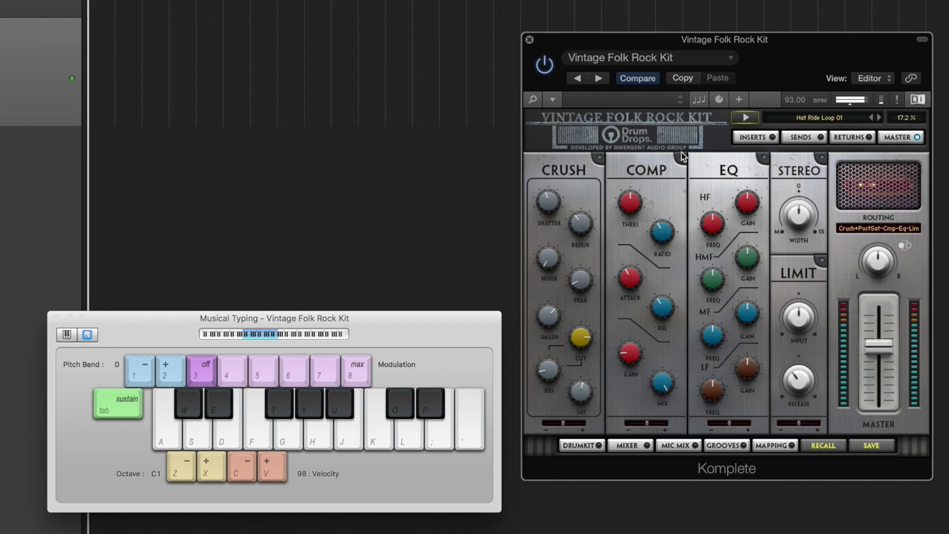
- With the master Comp on, lower the threshold, raise ratio, attack and gain, and reduce the mix
left_click_drag(631, 200, 669, 204)
left_click_drag(633, 275, 637, 234)
left_click_drag(663, 305, 664, 313)
left_click_drag(635, 355, 633, 312)
left_click_drag(653, 379, 688, 457)
- With the master EQ on, boost the HF and HMF gains, cut MF and set the LF gain to 3.2 dB
left_click(748, 206)
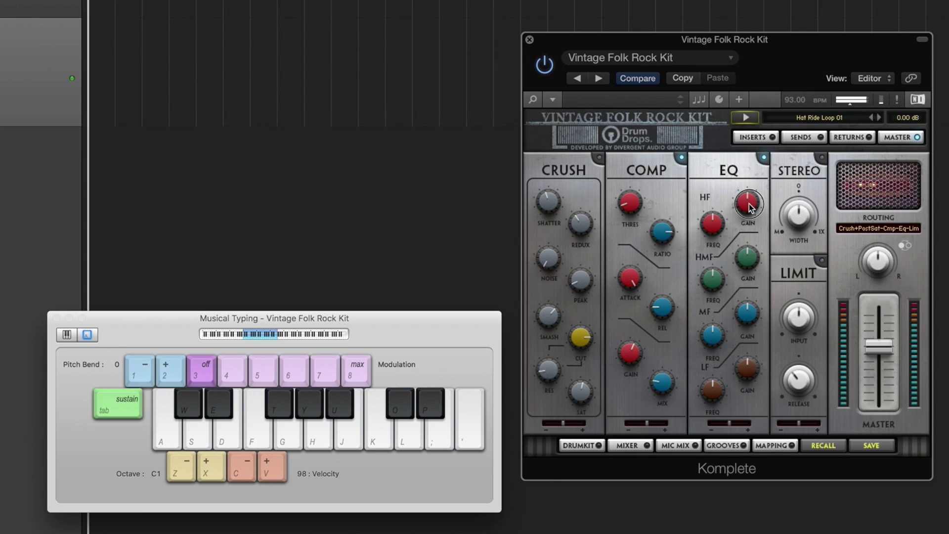
left_click_drag(749, 207, 747, 191)
left_click(750, 247)
left_click_drag(749, 312, 752, 335)
left_click_drag(751, 260, 751, 268)
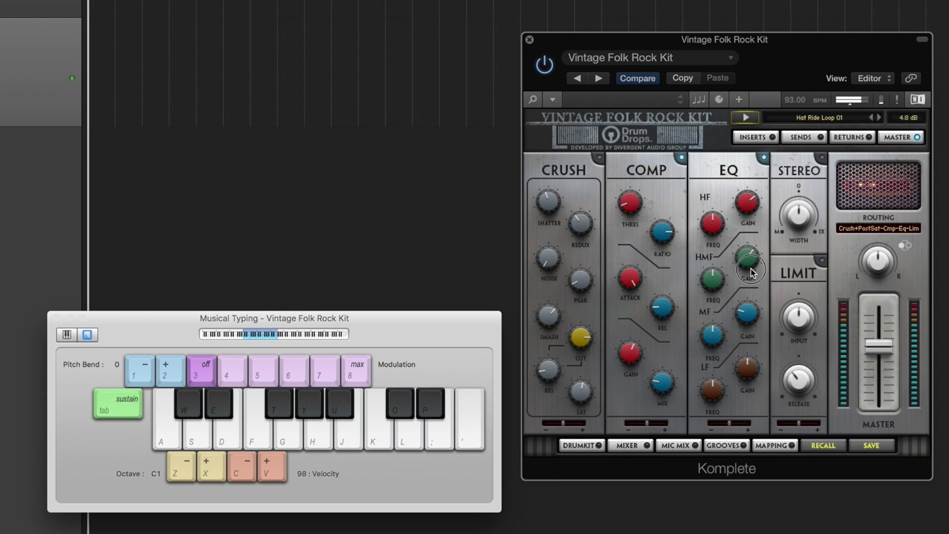
left_click_drag(757, 370, 759, 353)
left_click(763, 158)
left_click_drag(755, 365, 755, 374)
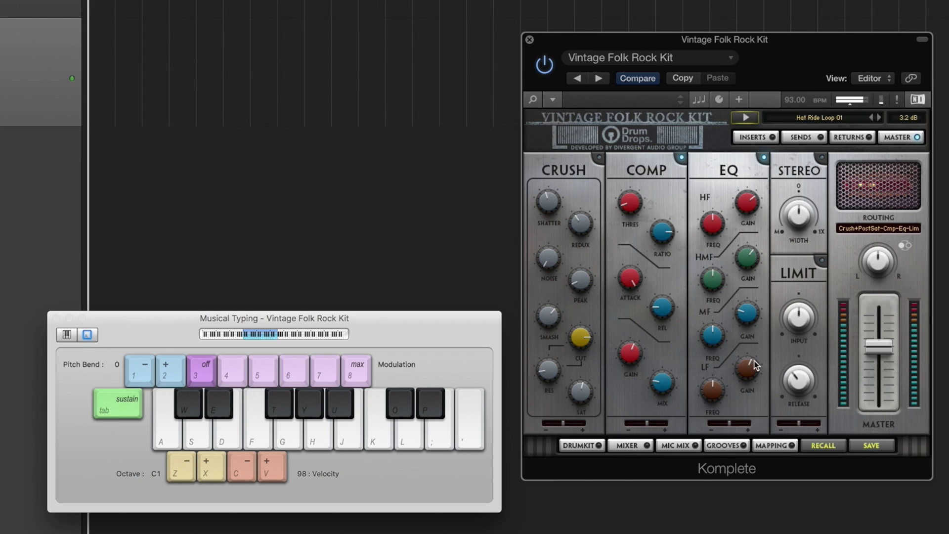
- Switch on Stereo and Limit, try the stereo width, raise the limiter input and set its release to 20.2 ms
left_click(822, 158)
left_click_drag(805, 222, 805, 178)
left_click_drag(795, 315, 795, 315)
left_click_drag(794, 221, 795, 211)
left_click_drag(810, 307, 809, 303)
left_click_drag(799, 379, 801, 398)
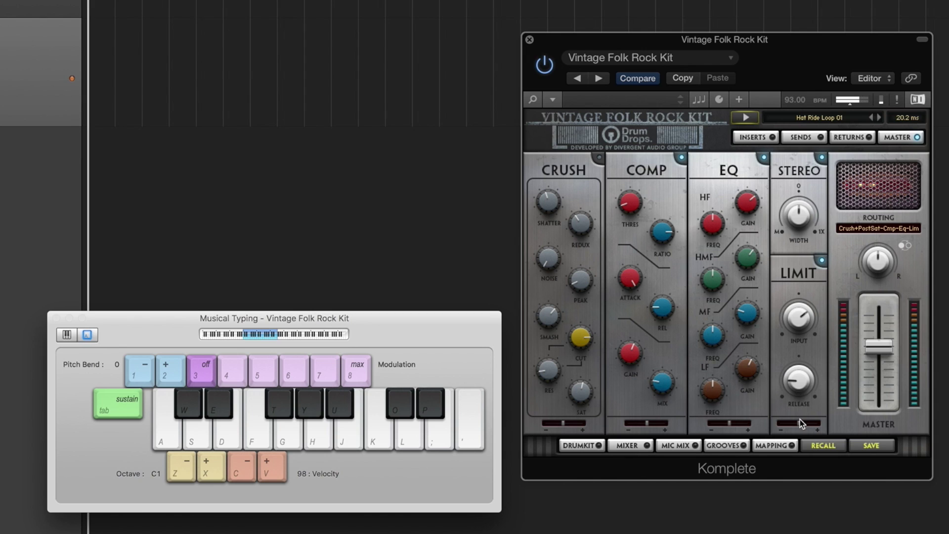
- Raise the limiter input further and lower its output level to -14.6 dB
left_click_drag(800, 420, 787, 424)
left_click_drag(793, 328, 792, 316)
left_click_drag(792, 425, 782, 423)
- Switch off the master Limit, Stereo, EQ and Comp effects and stop the groove
left_click(819, 257)
left_click(821, 157)
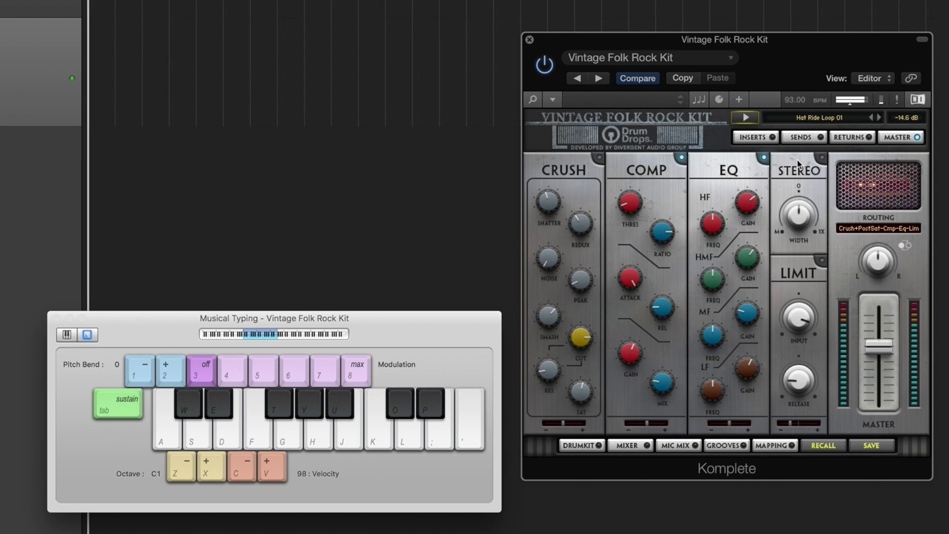
left_click(763, 157)
left_click(681, 157)
left_click(745, 117)
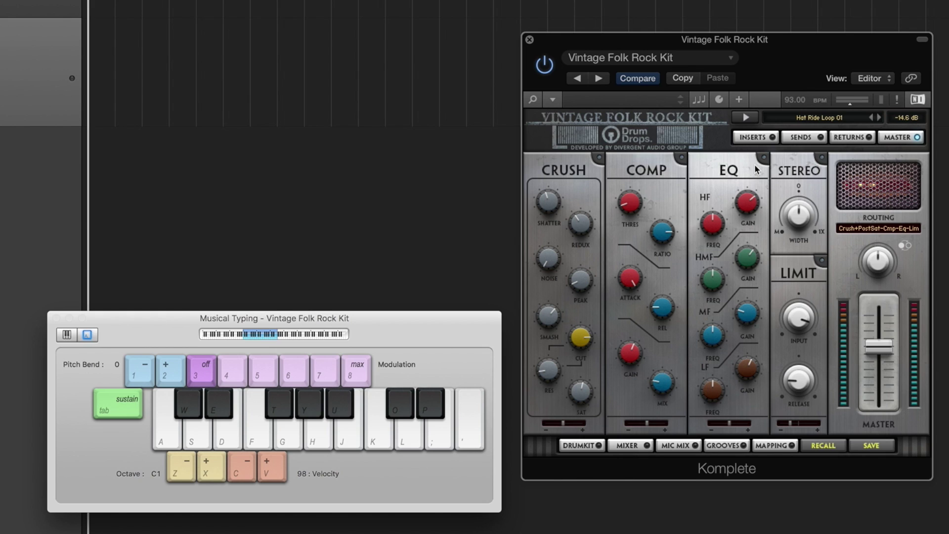
- Open the mapping page and audition Kick Soft Beater, Snare Brushes, Snare Hotrods and Snare Centre
left_click(773, 446)
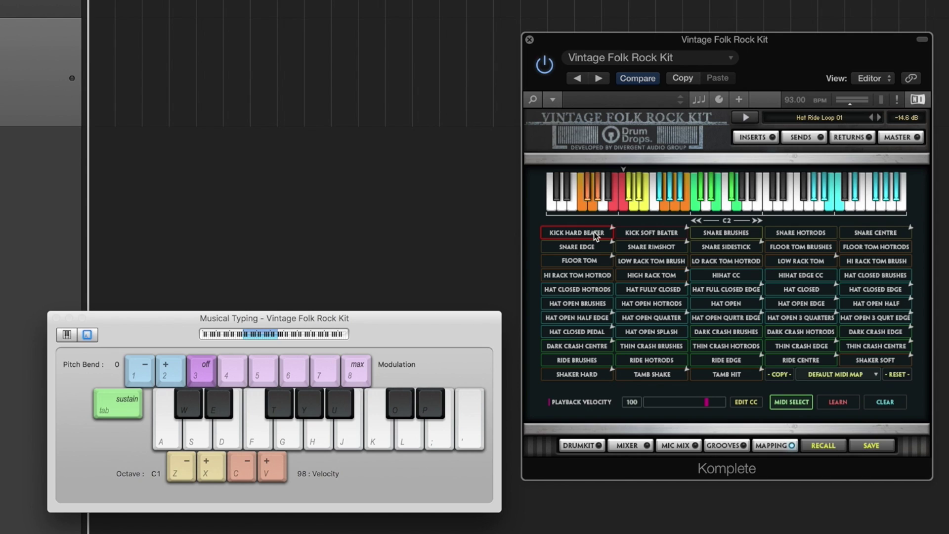
left_click(644, 233)
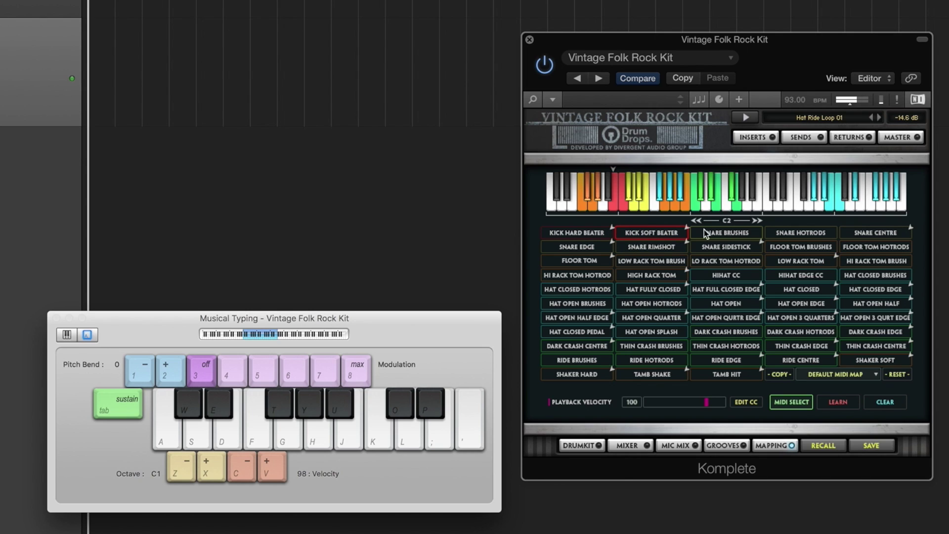
left_click(727, 233)
left_click(800, 233)
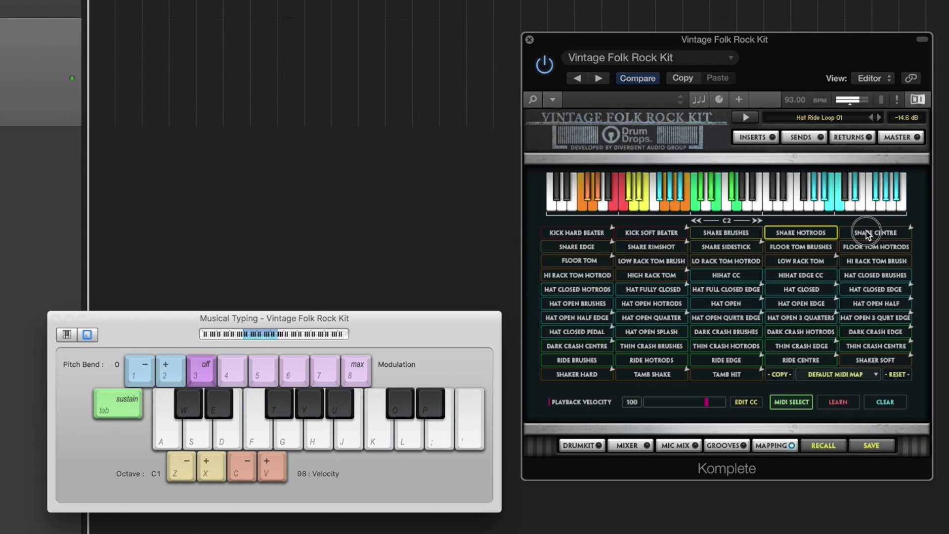
left_click(867, 234)
- Audition the low rack tom brush and hotrod, High Rack Tom, Hat Fully Closed and Hat Full Closed Edge articulations
left_click(671, 259)
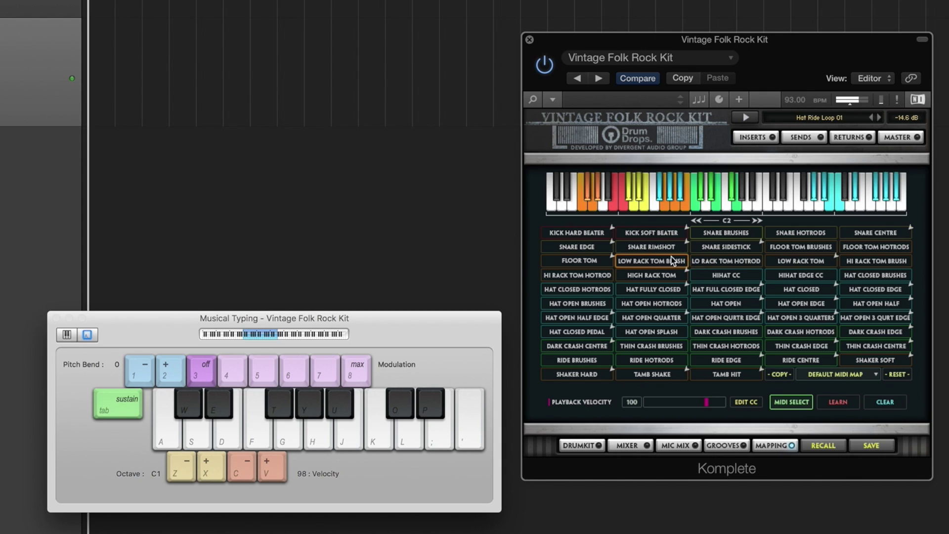
left_click(711, 261)
left_click(657, 274)
left_click(653, 289)
left_click(721, 292)
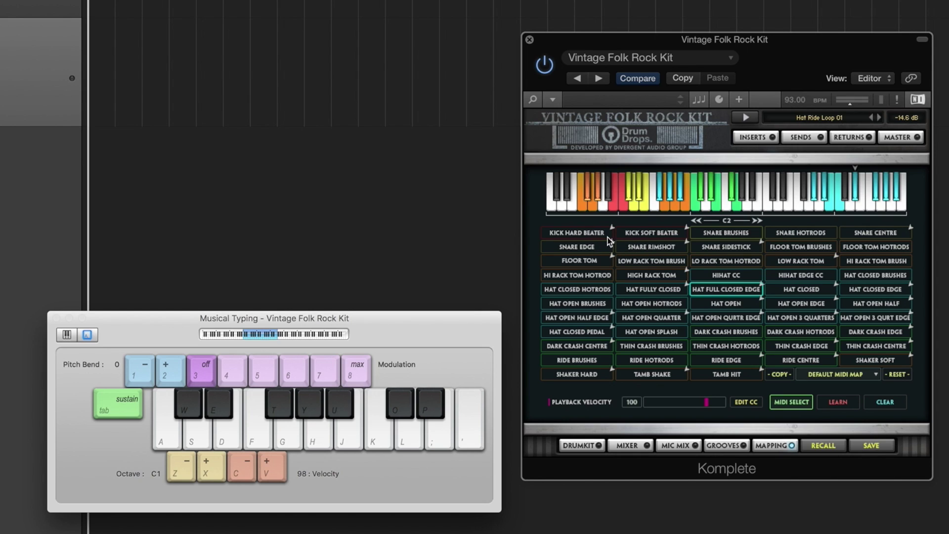
- Select Kick Hard Beater, toggle its C1 key off and on, and add C3, F3, G3 and E0 as trigger keys
left_click(594, 231)
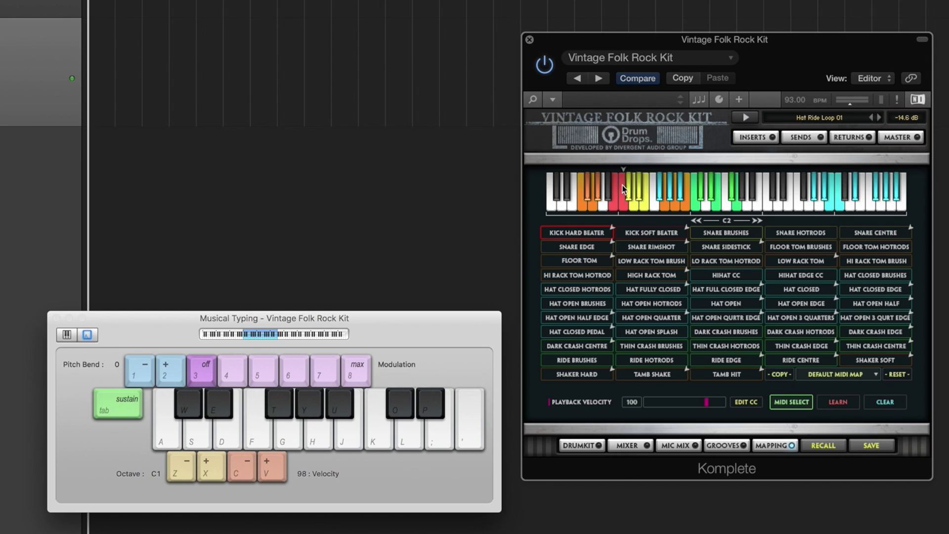
left_click(620, 207)
left_click(764, 207)
left_click(792, 209)
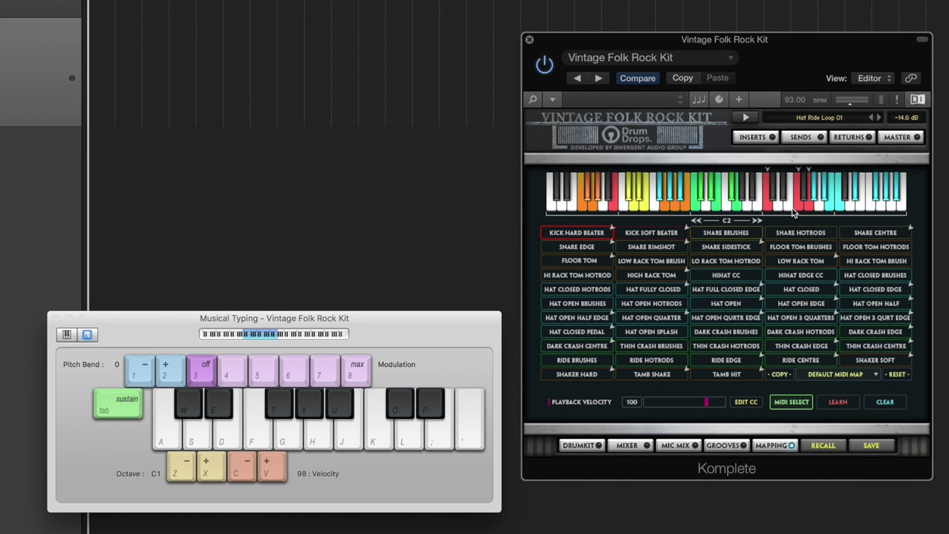
left_click(624, 203)
left_click(568, 204)
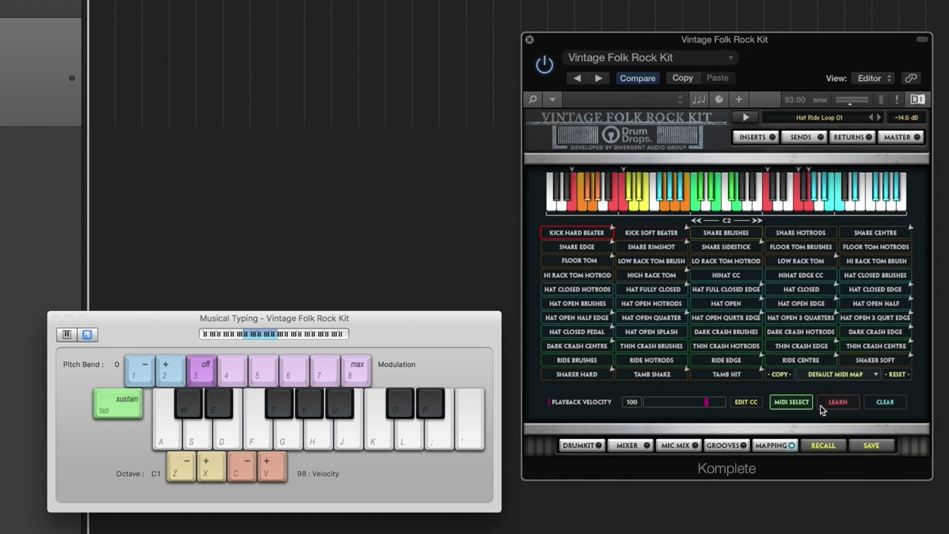
- Clear Kick Hard Beater's key assignments, learn C1 as its key and add C#3, F3 and B2
left_click(884, 402)
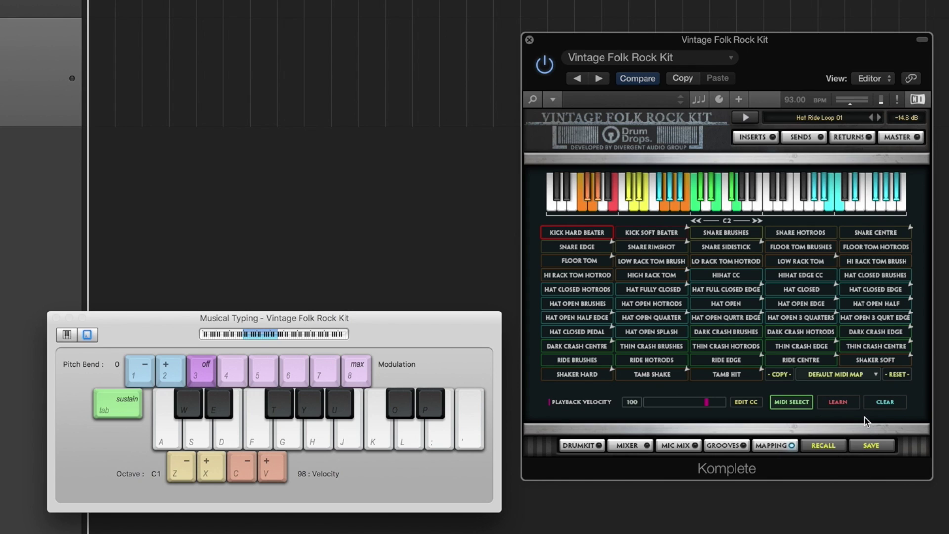
key("a")
left_click(773, 197)
left_click(797, 208)
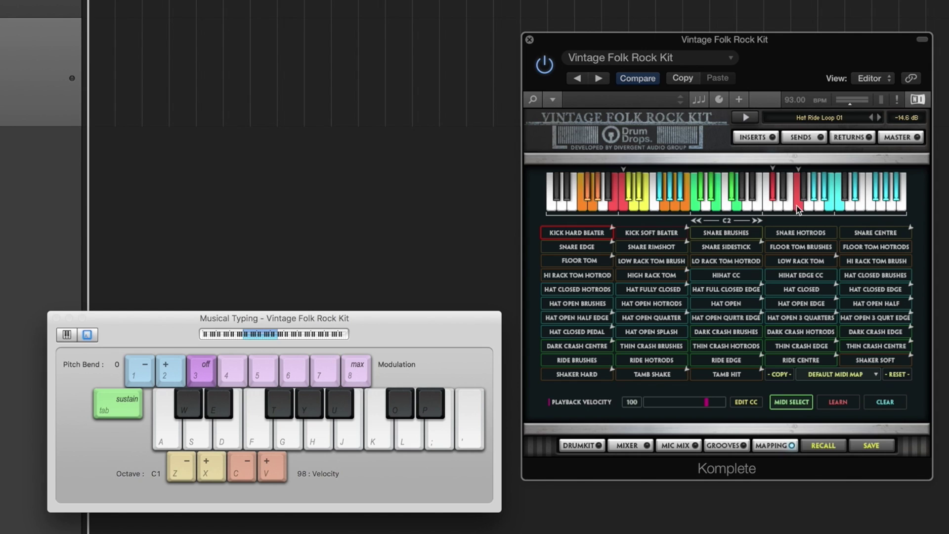
left_click(757, 206)
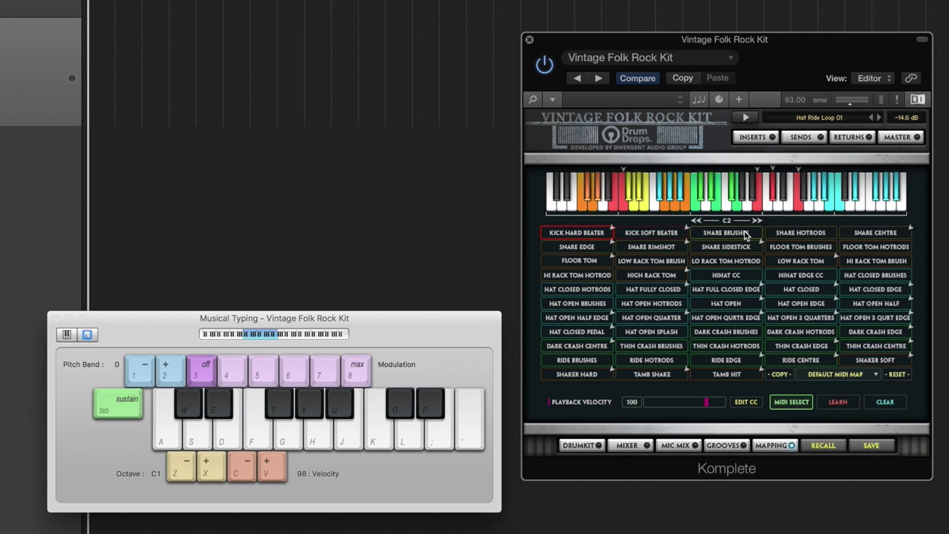
- Select Snare Hotrods and assign it to the E3 and F1 keys
left_click(795, 231)
left_click(786, 204)
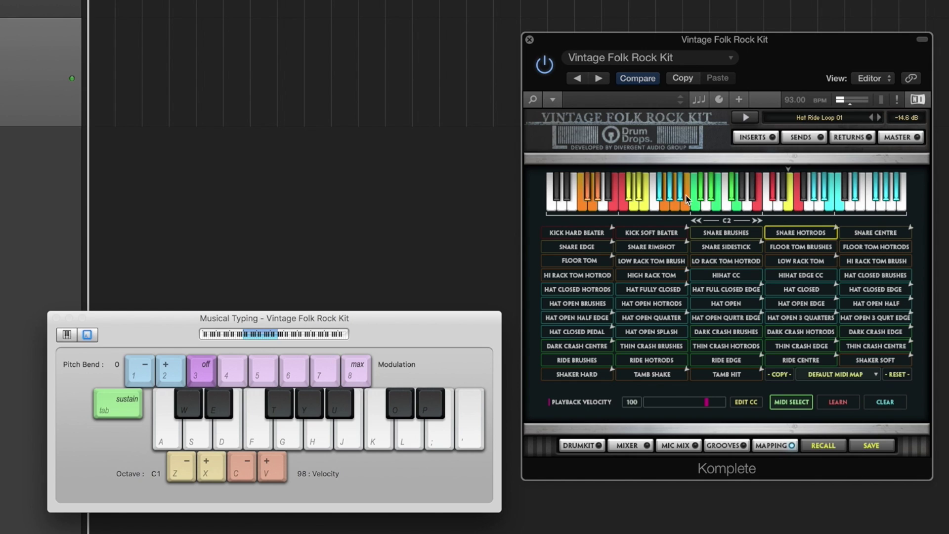
left_click(660, 202)
- View the available MIDI maps and copy the edited mapping to Custom 1
left_click(842, 375)
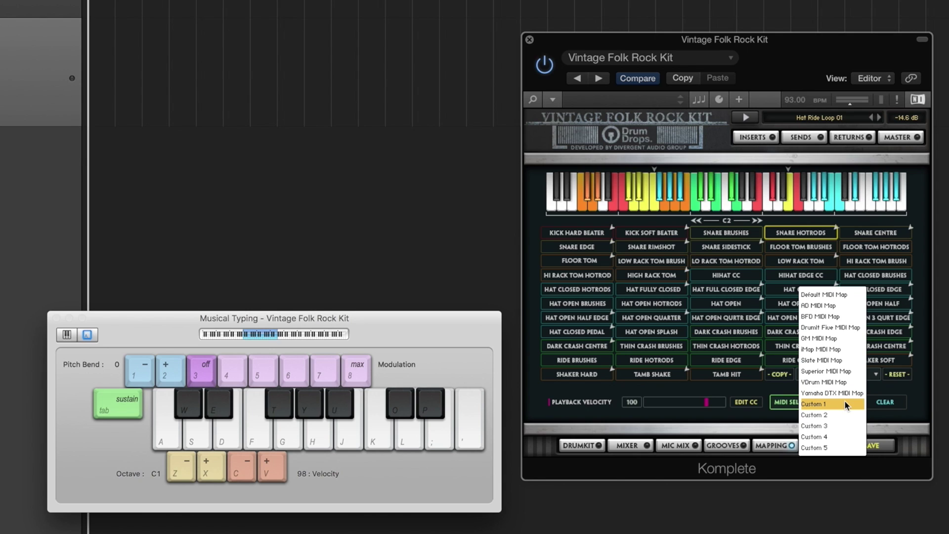
left_click(909, 385)
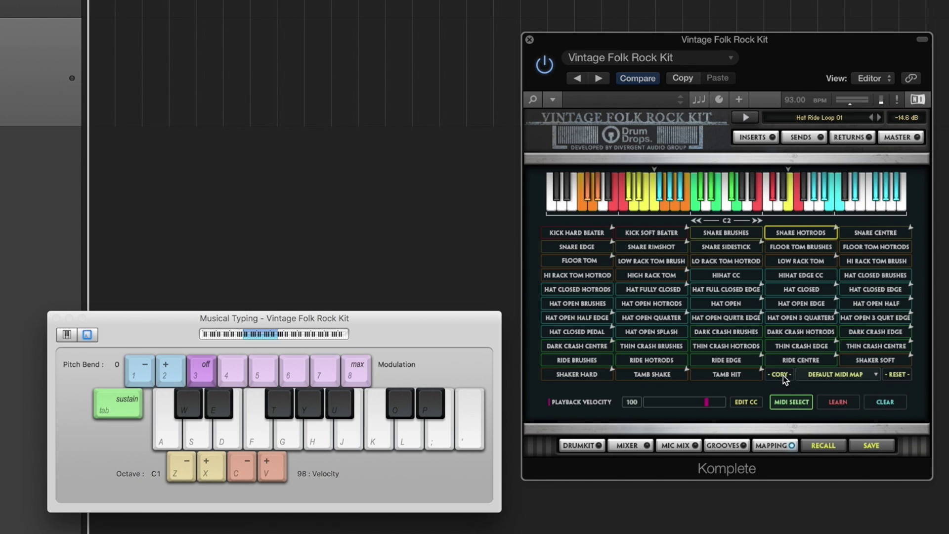
left_click(848, 375)
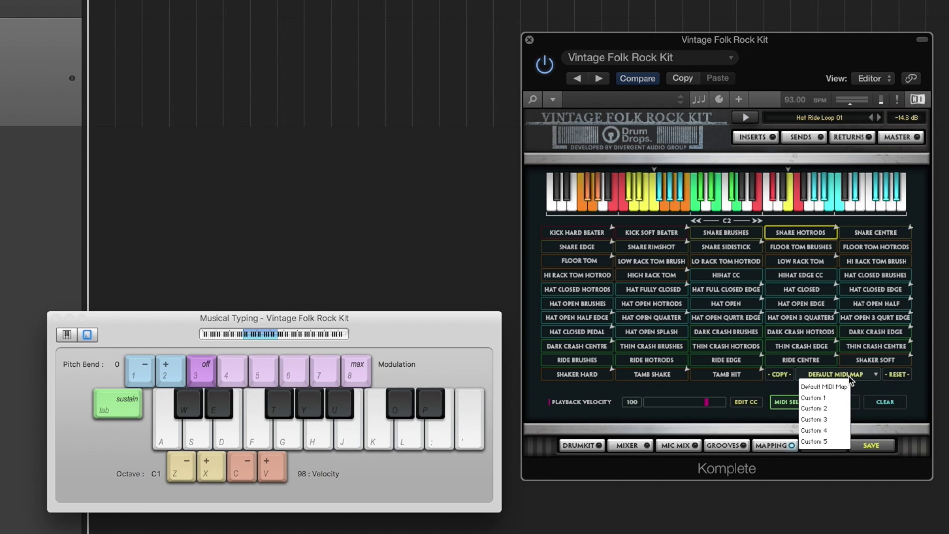
left_click(826, 399)
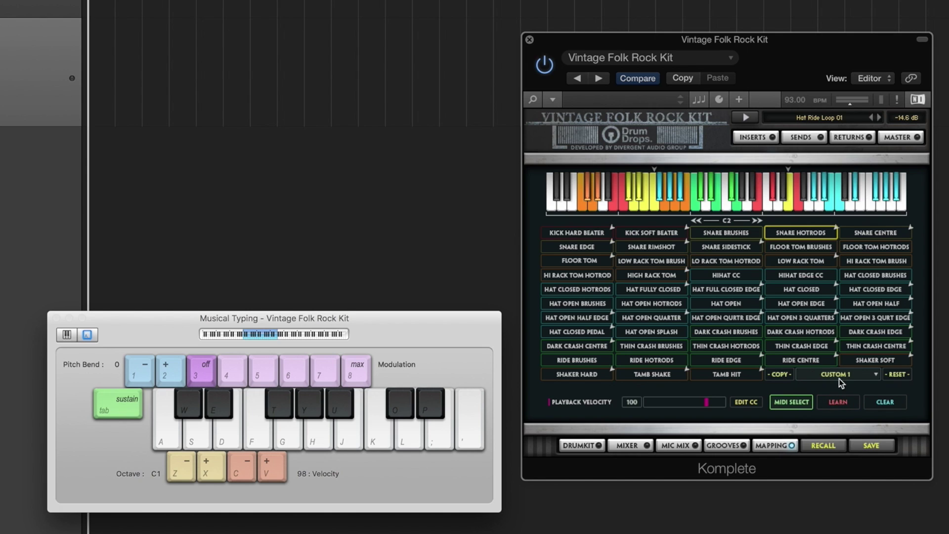
- Switch the key mapping to the Default MIDI Map for comparison and return to Custom 1
left_click(838, 378)
left_click(825, 298)
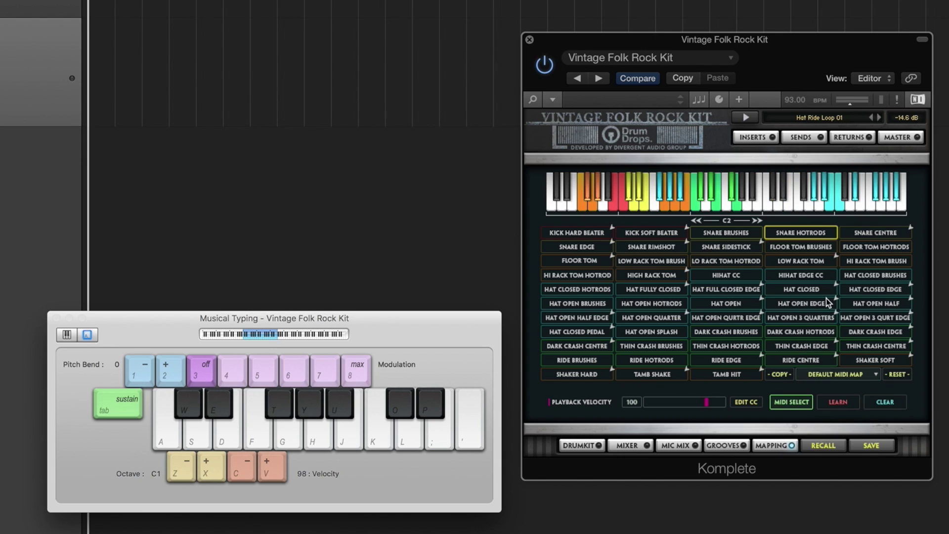
left_click(830, 371)
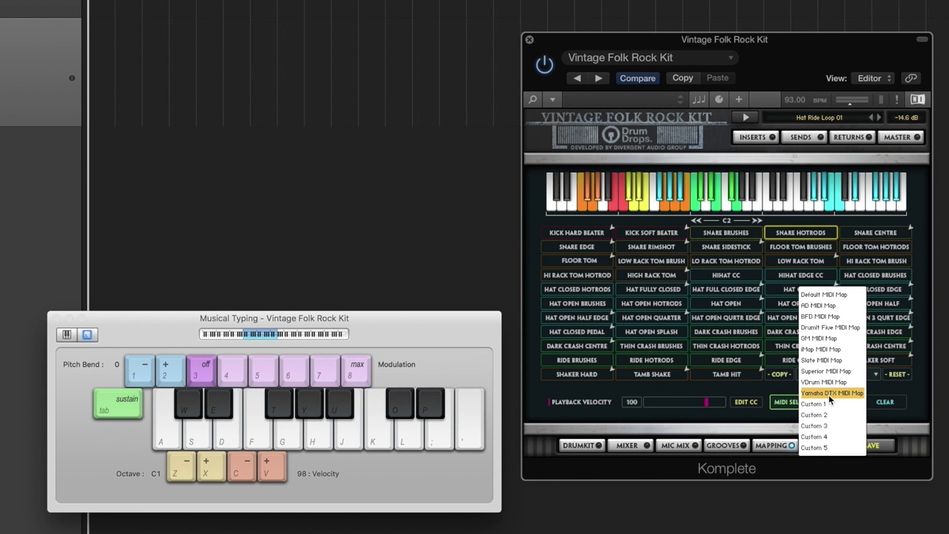
left_click(829, 397)
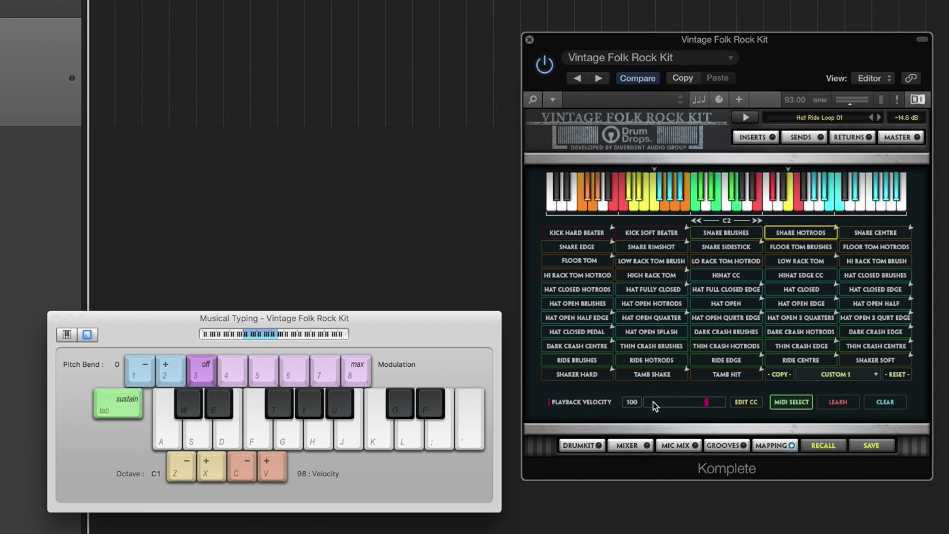
- Audition Kick Soft Beater at reduced playback velocities, and visit the drum kit page before returning to the mapping page
left_click(633, 233)
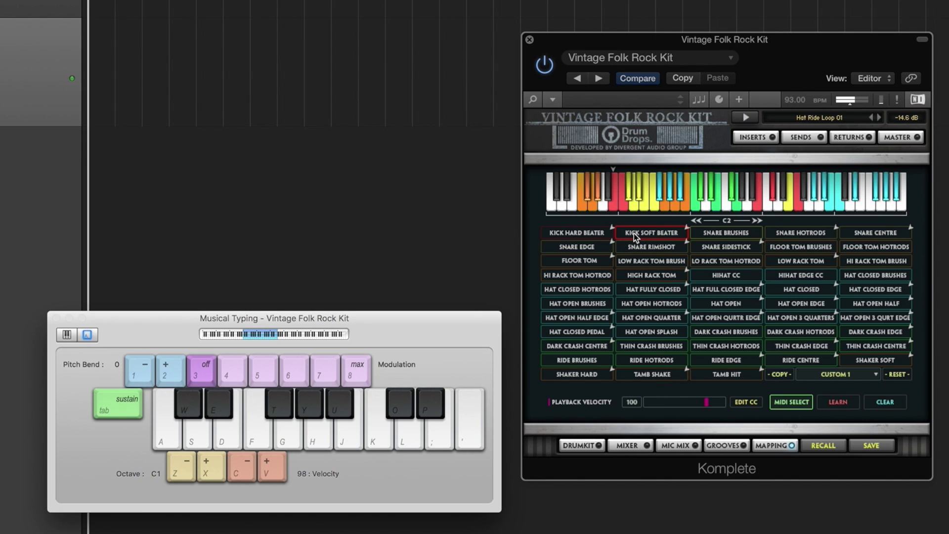
left_click_drag(705, 401, 567, 389)
left_click(642, 232)
left_click_drag(660, 402, 576, 415)
left_click(581, 444)
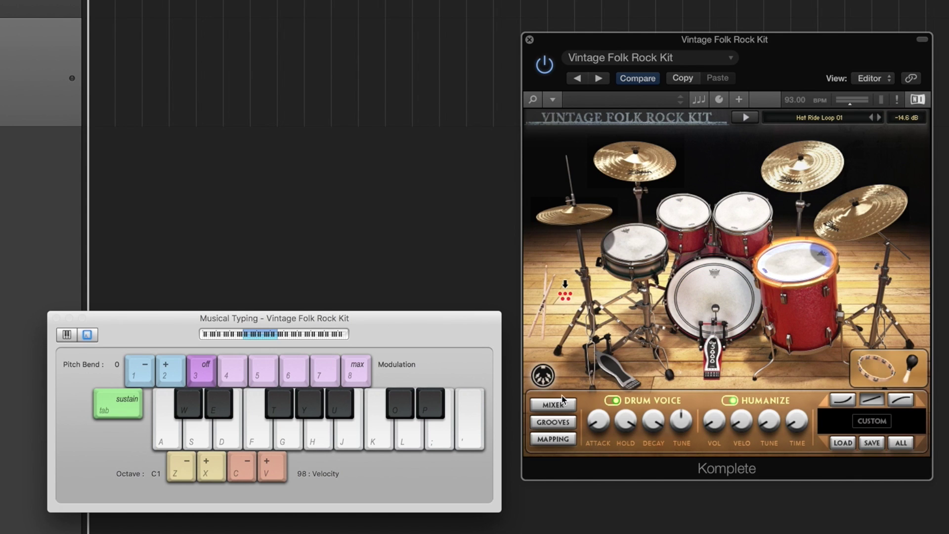
left_click(559, 434)
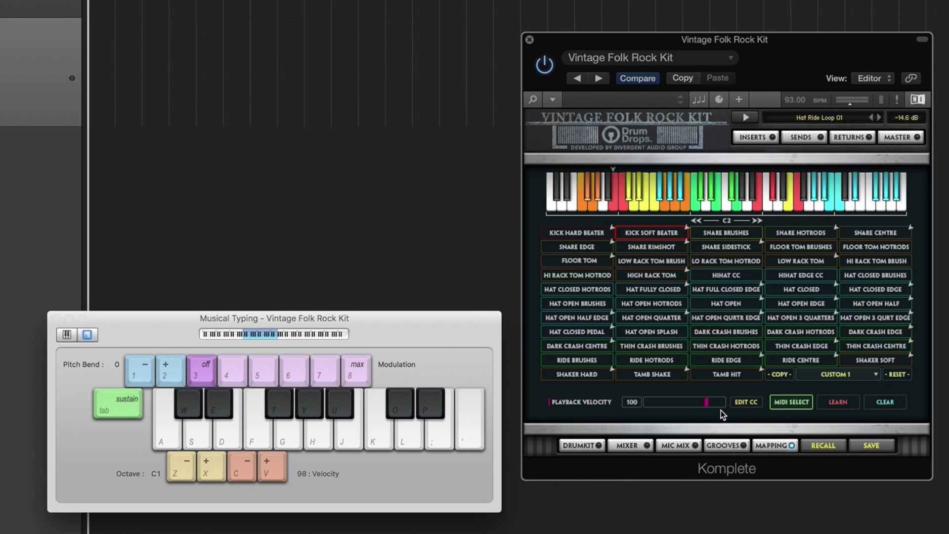
- In the CC editor, unlink the hi-hat controls, set CC number 29, position 21, edge CC 28 and edge position 65, and change both response curves
left_click(746, 402)
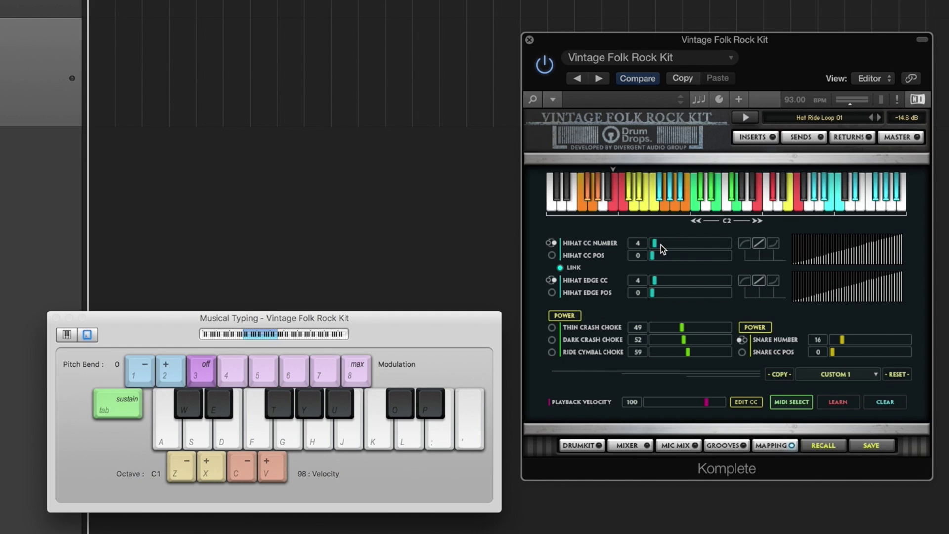
left_click(551, 256)
left_click(555, 255)
left_click(776, 240)
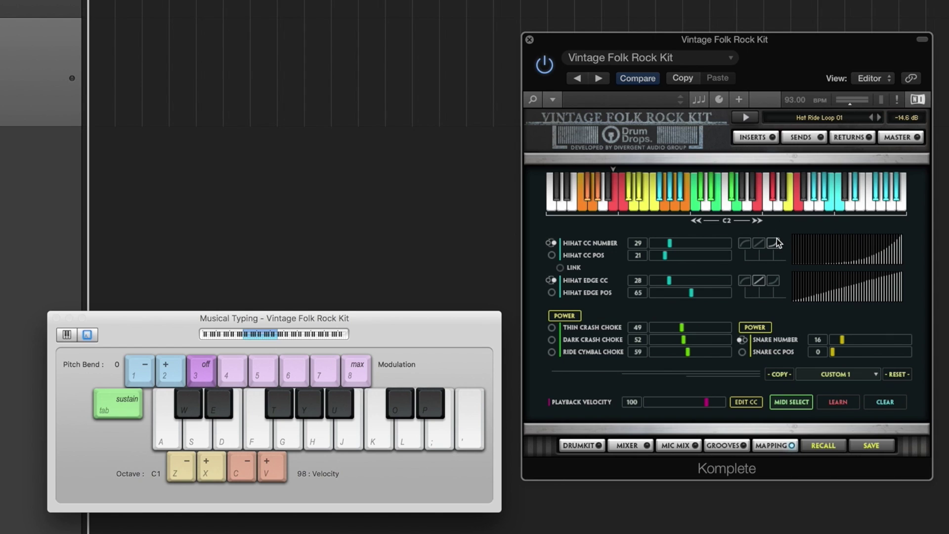
left_click(773, 280)
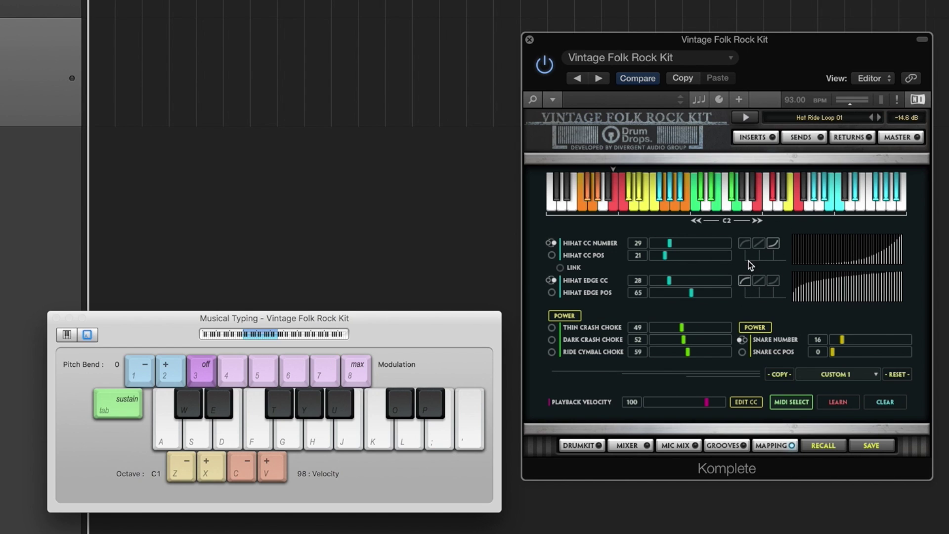
- Link the hi-hat and hi-hat edge controls, choose the linear response curve and redraw its bars freehand
left_click(560, 268)
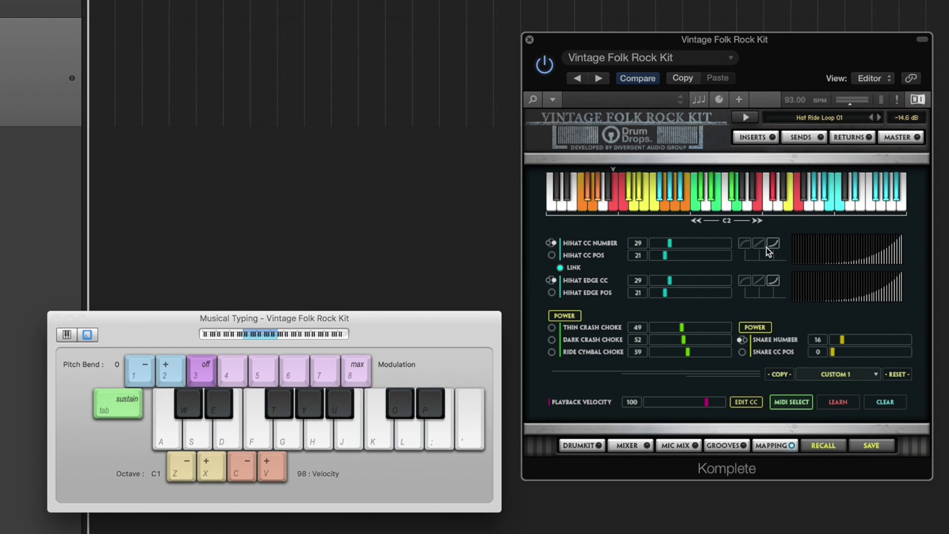
left_click(746, 243)
left_click(758, 279)
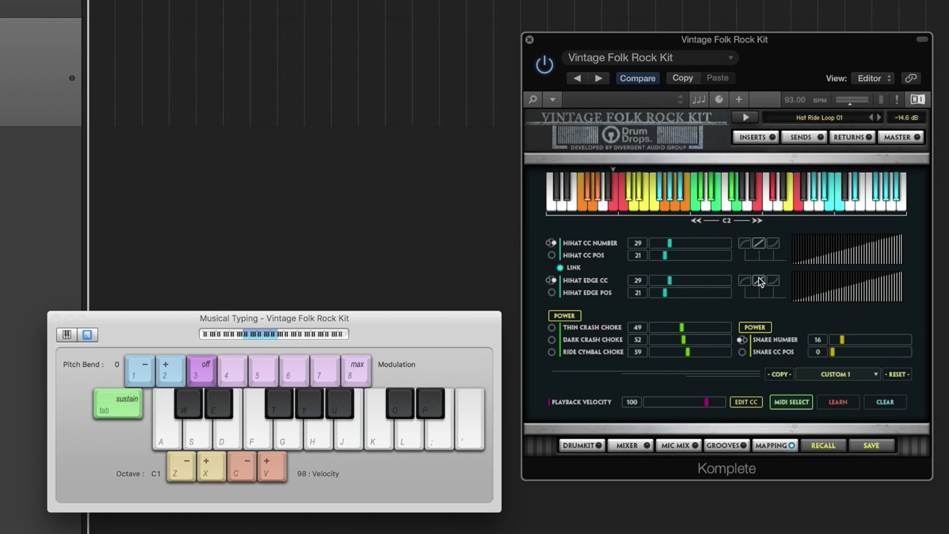
left_click_drag(841, 257, 902, 232)
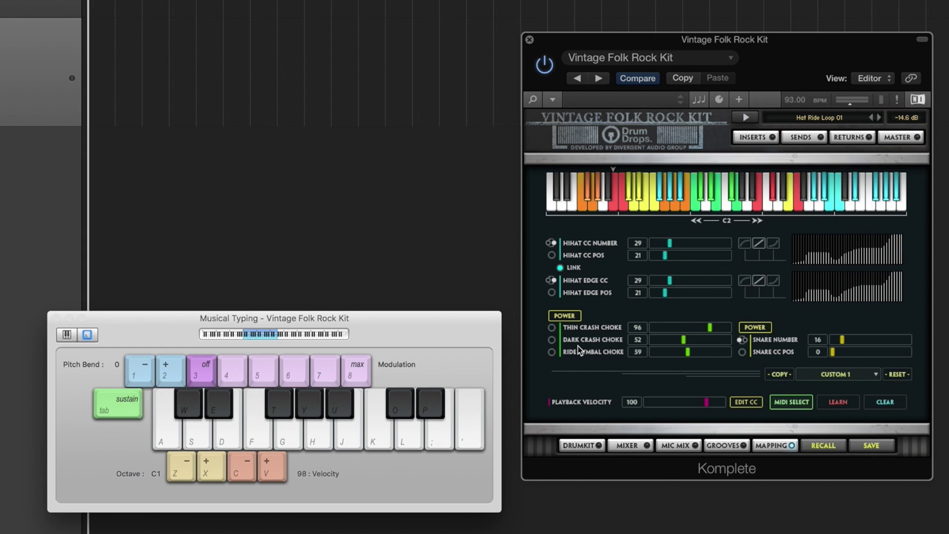
- Use learn to assign note 50 as the Thin Crash Choke, playing the neighbouring notes to try it
key("o")
key("o")
left_click(551, 327)
key("l")
key("o")
key("l")
key("p")
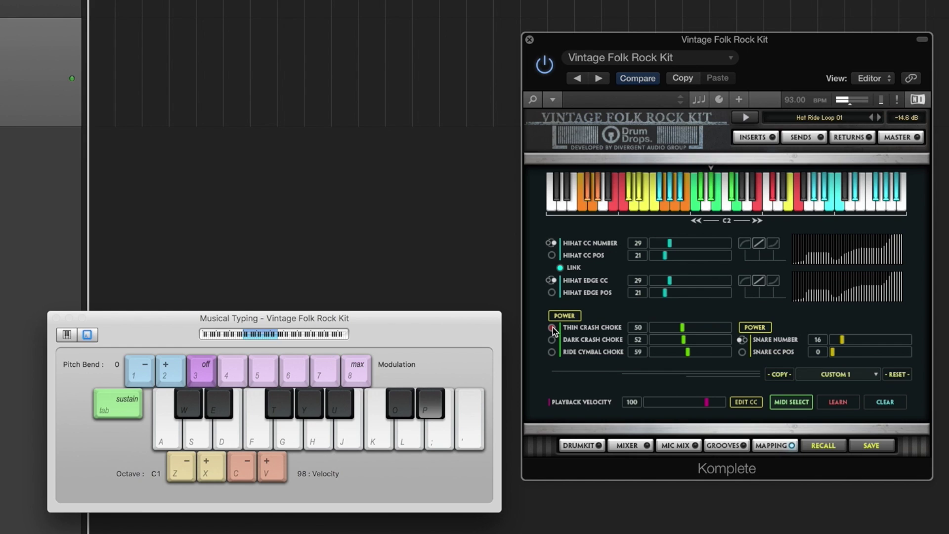
- Use learn to assign note 50 as the Dark Crash Choke and play the crash and choke notes alternately
key("o")
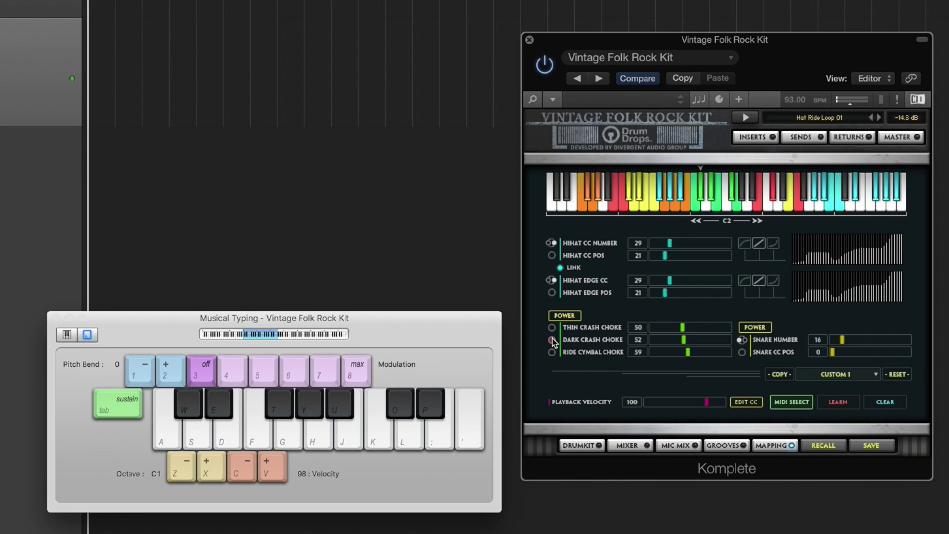
key("l")
key("o")
key("l")
key("o")
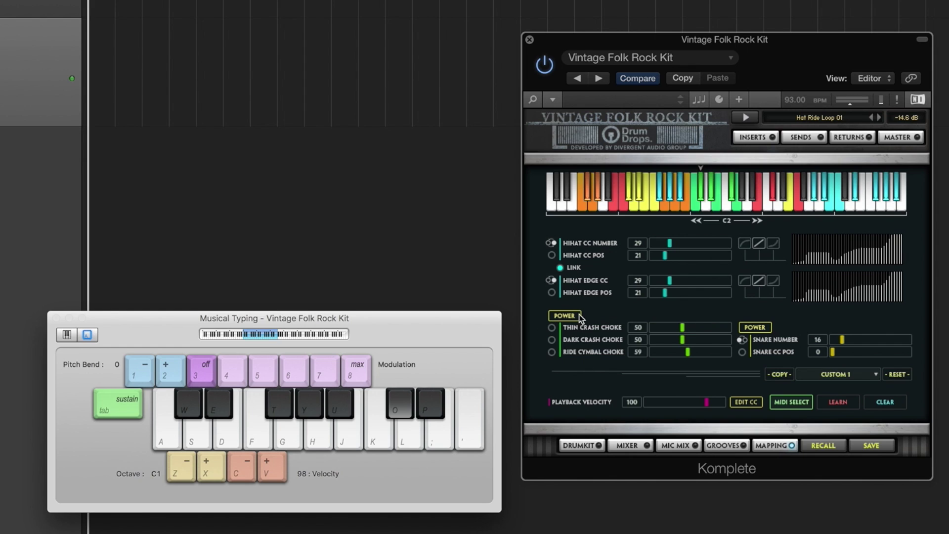
key("l")
key("o")
key("l")
- View the list of MIDI maps once more, keep Custom 1 and return to the drum kit page
left_click(851, 378)
left_click(913, 361)
left_click(601, 445)
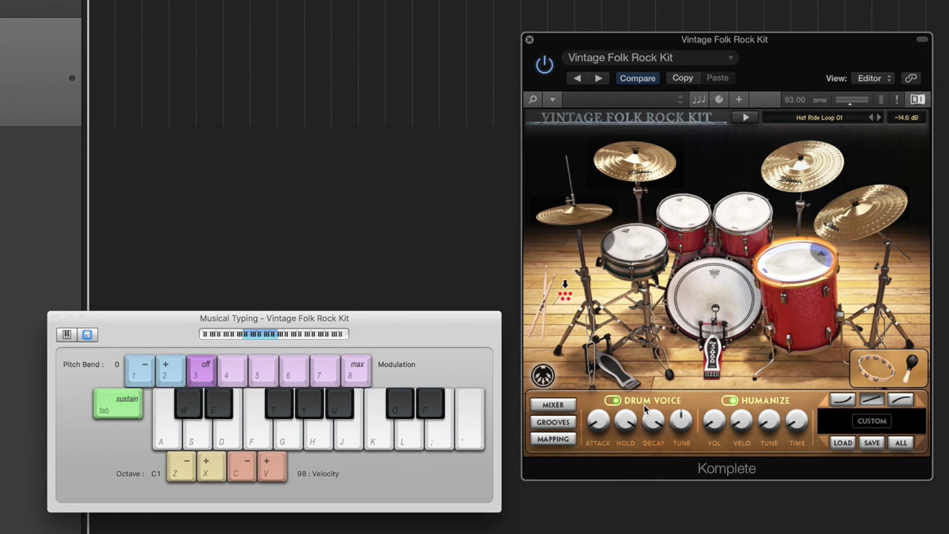